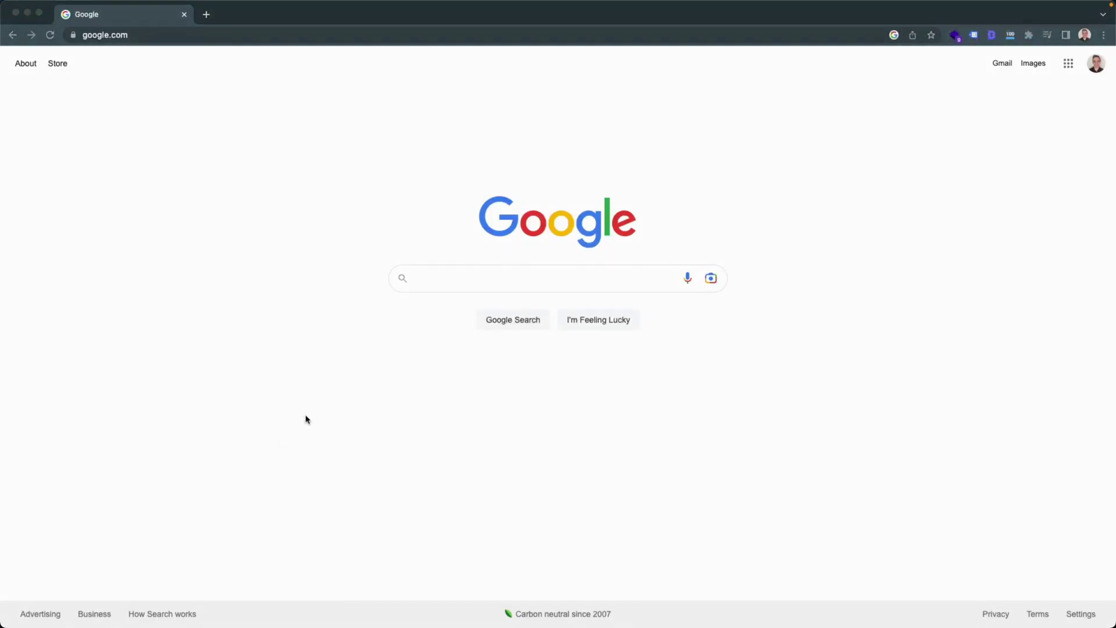
Step: Search Google for "google analytics" and open the Google Analytics site from the results
left_click(449, 282)
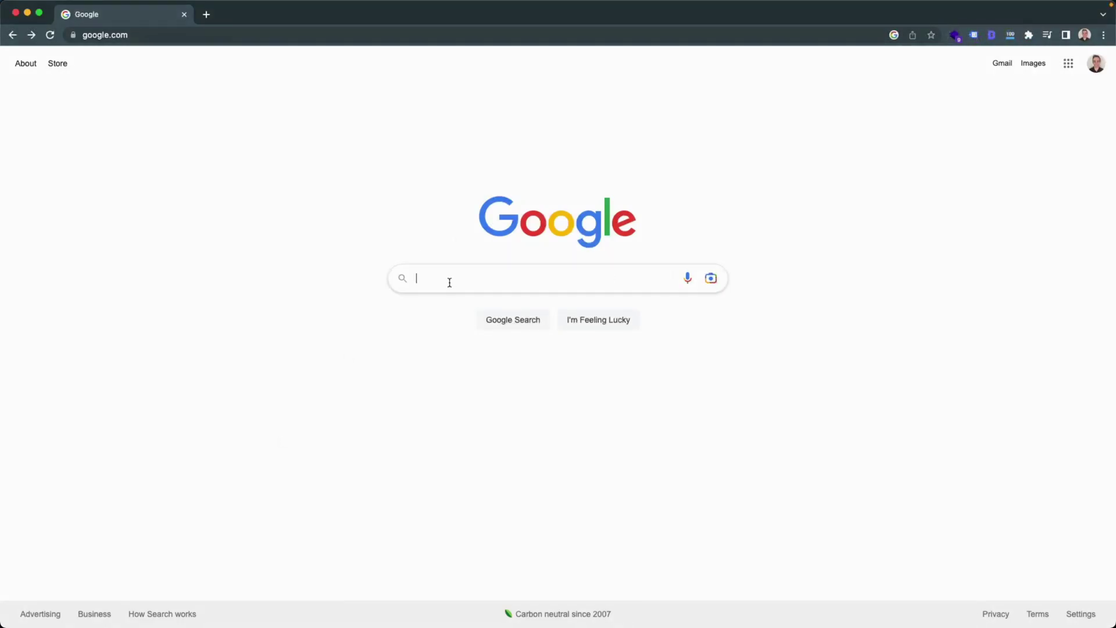
type("Google Ana")
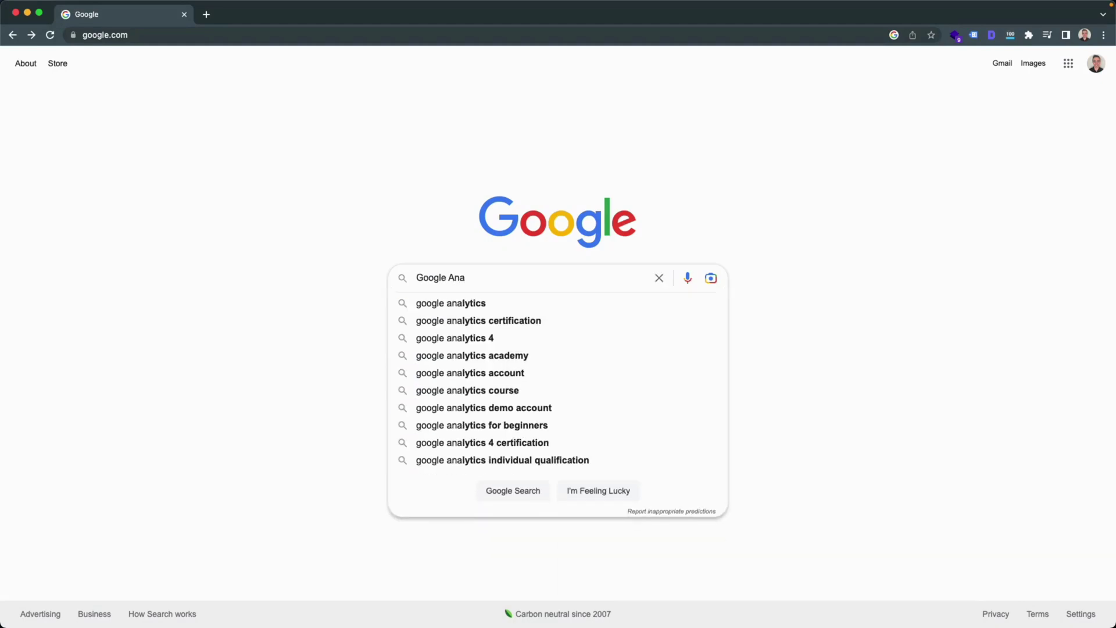
left_click(481, 305)
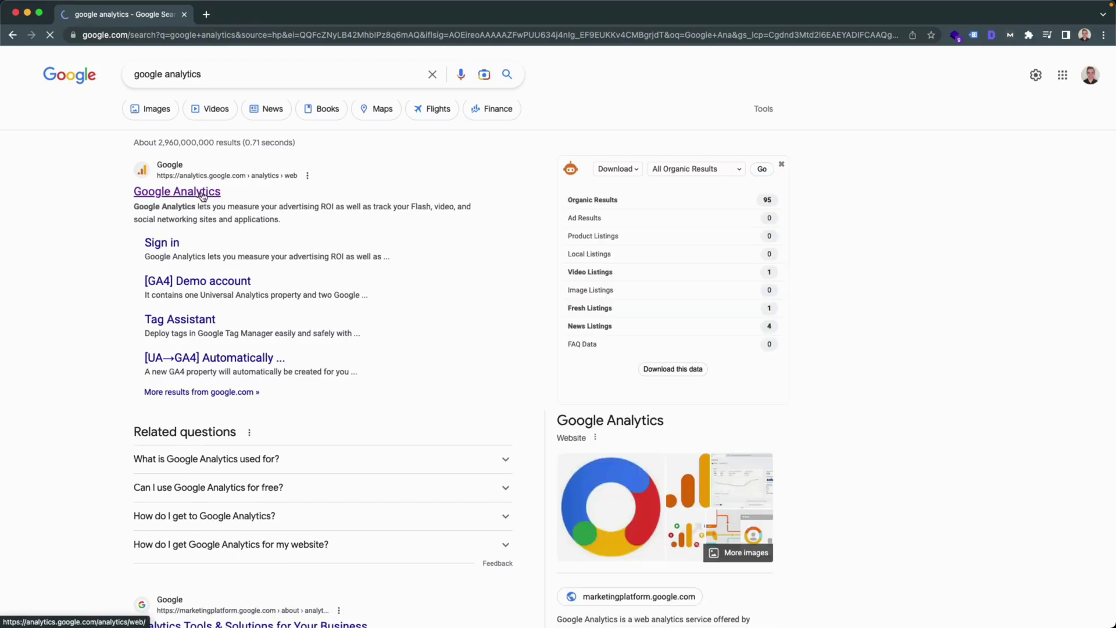
left_click(203, 193)
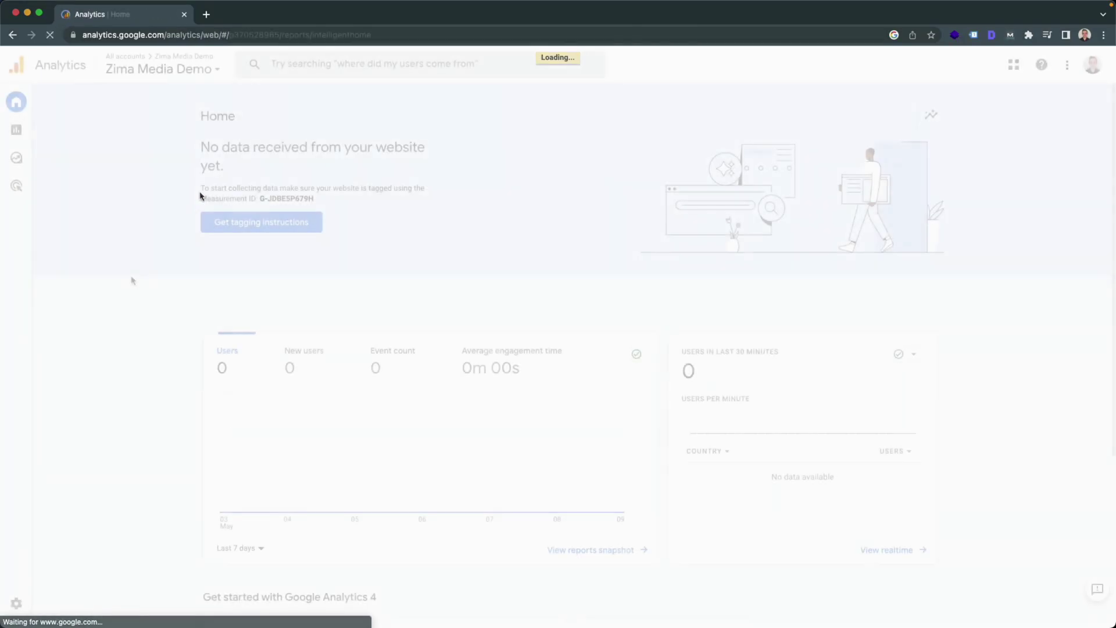
Step: Start creating a new account in the Analytics admin area and name it Zima Media Demo
left_click(17, 606)
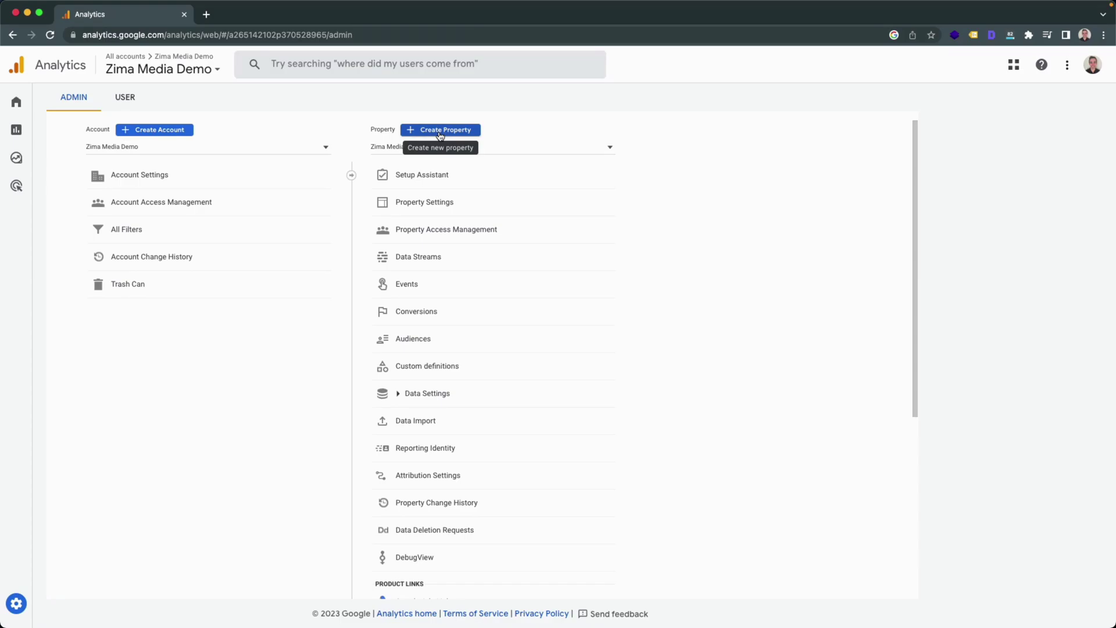
left_click(158, 132)
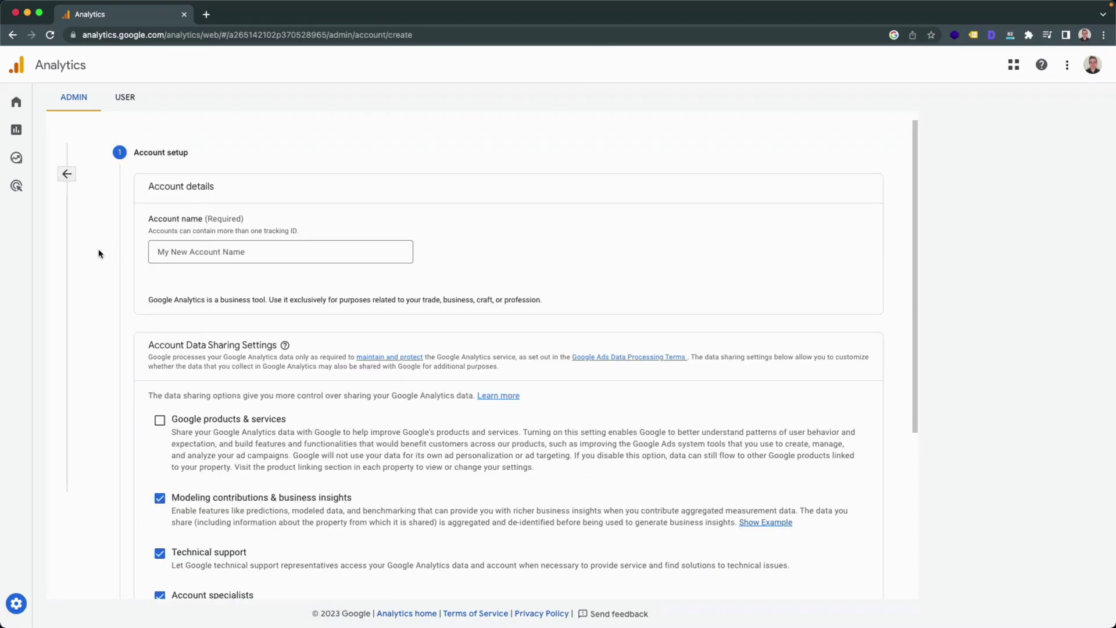
left_click(99, 254)
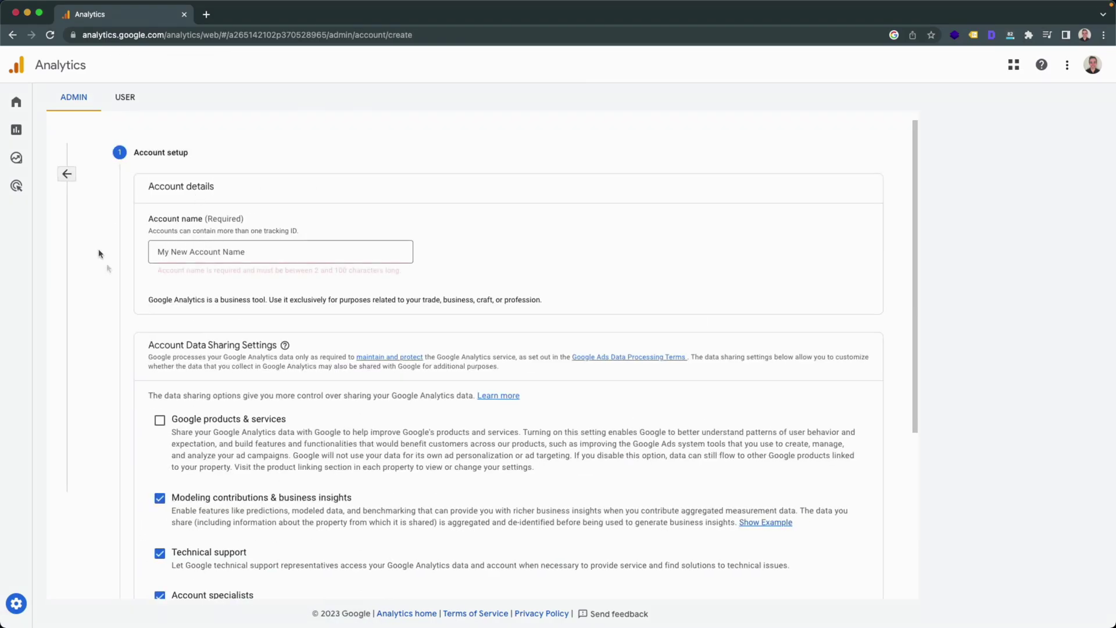
left_click(204, 252)
type("Zima Media Dem")
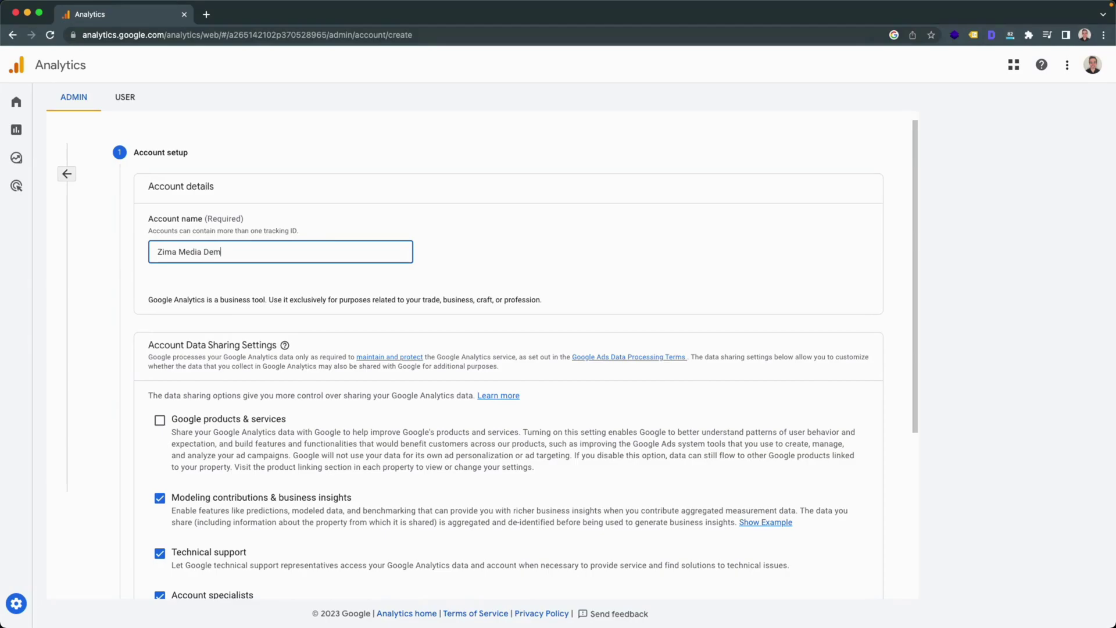
type("o")
Step: Enable data sharing with Google products & services for the account and proceed to the property setup
left_click(160, 419)
scroll(106, 369, "down", 1)
scroll(105, 369, "down", 3)
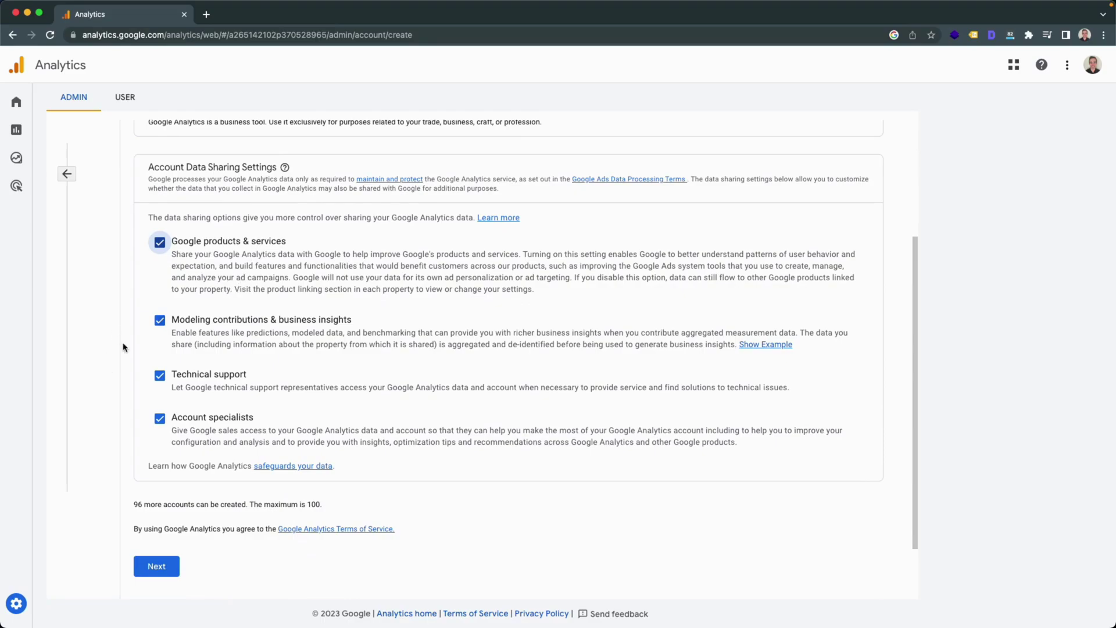
scroll(123, 346, "down", 1)
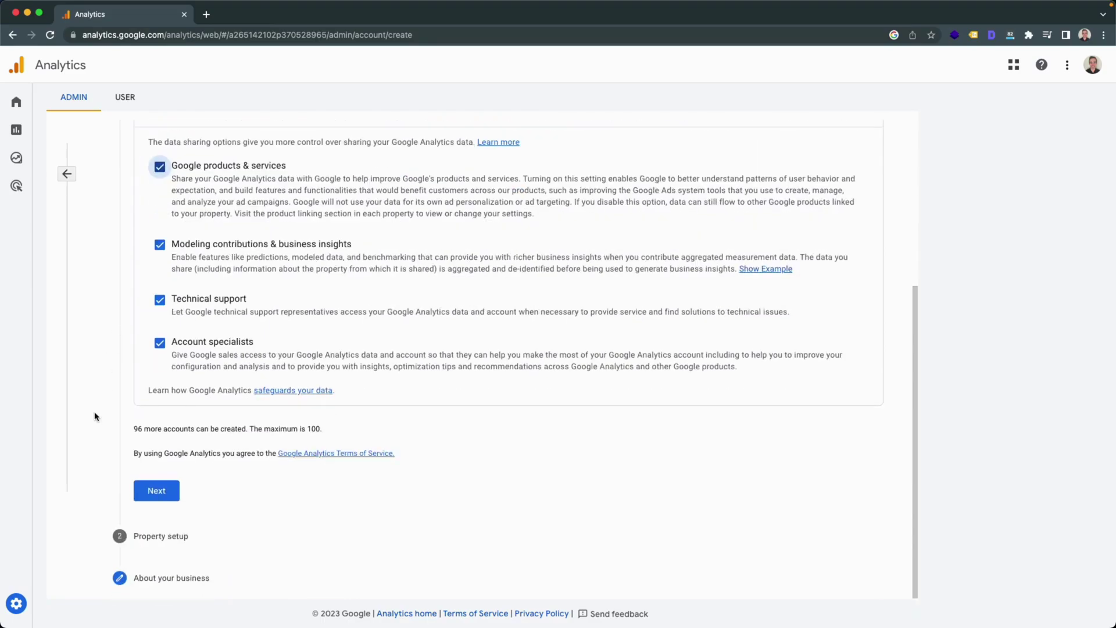
left_click(152, 496)
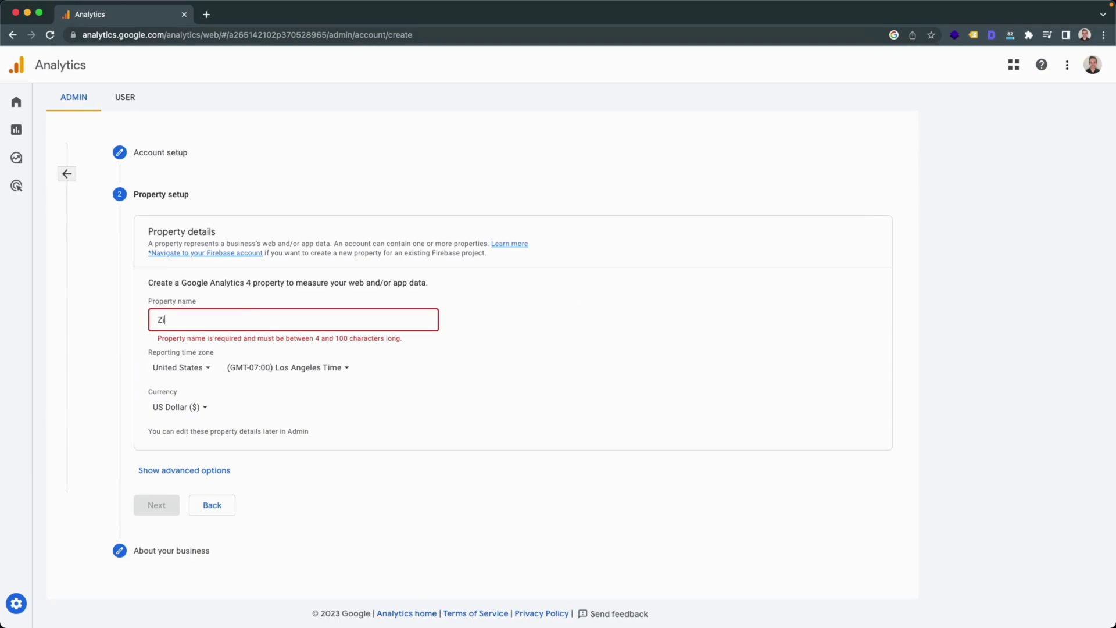
Step: Name the property Zima Media Demo and set its reporting time zone to Chicago Time
type("ma Media Demo")
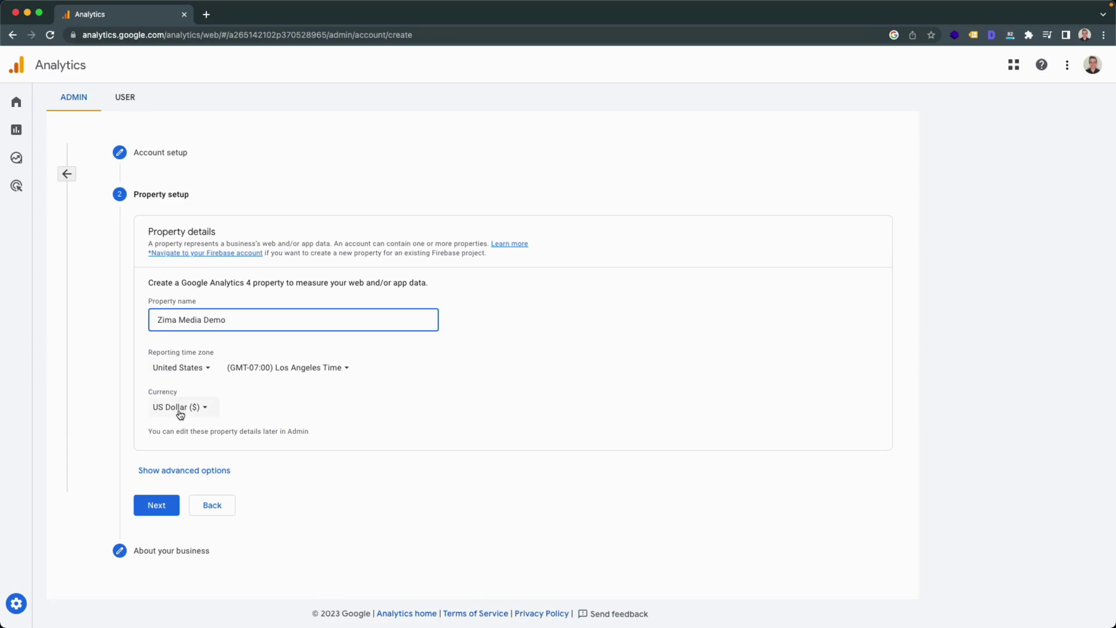
left_click(342, 368)
type("chi")
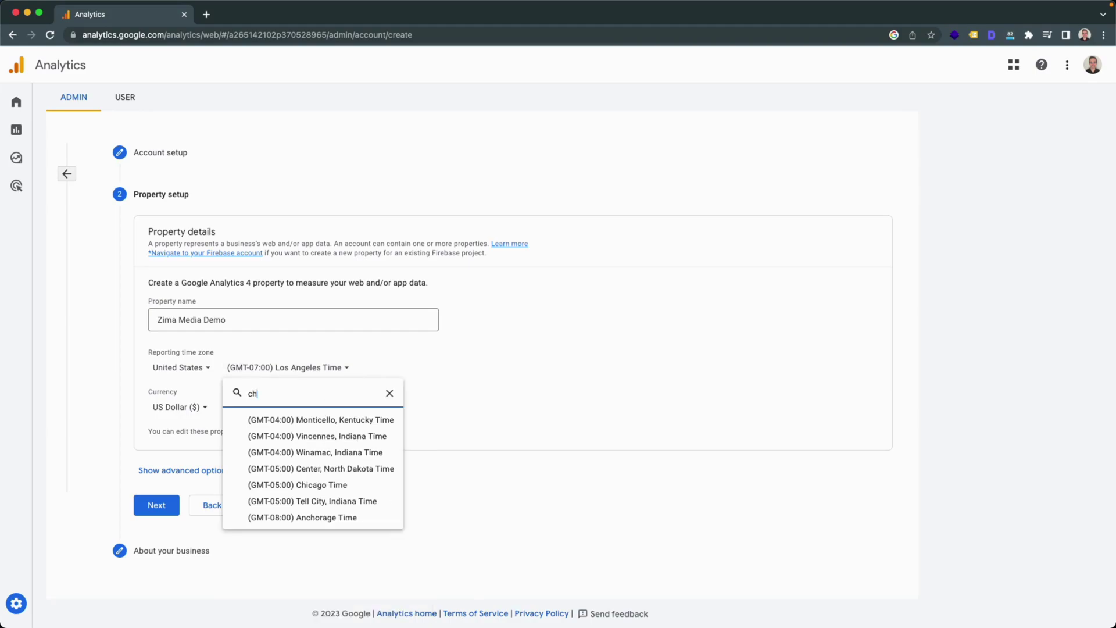
left_click(315, 428)
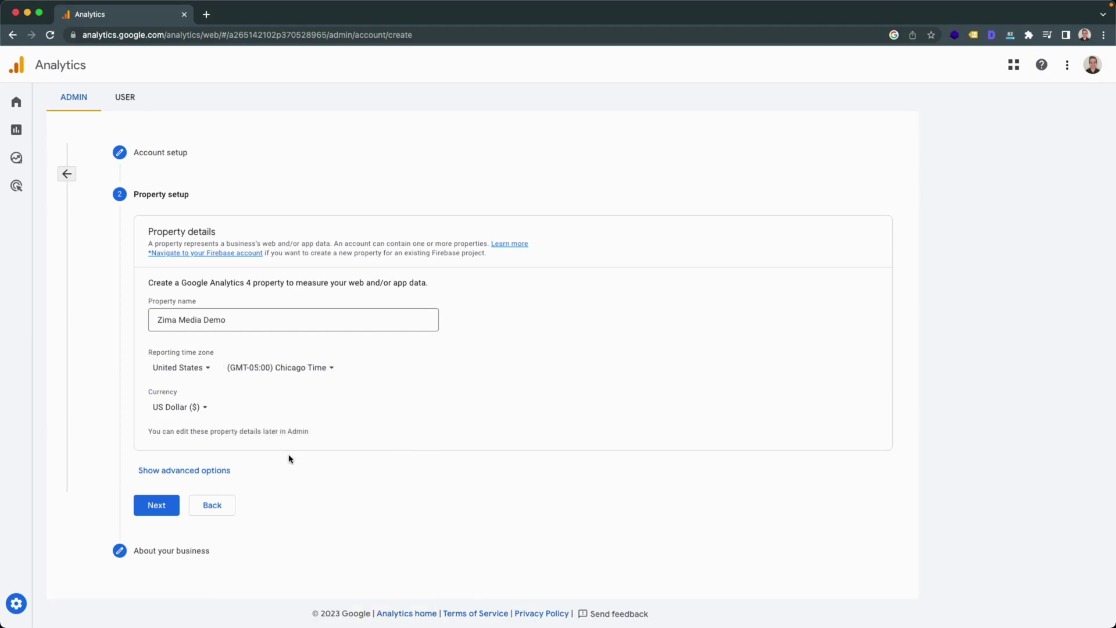
Step: Reveal the property's advanced options, leave Universal Analytics off and proceed to the business information
left_click(188, 471)
scroll(440, 463, "down", 2)
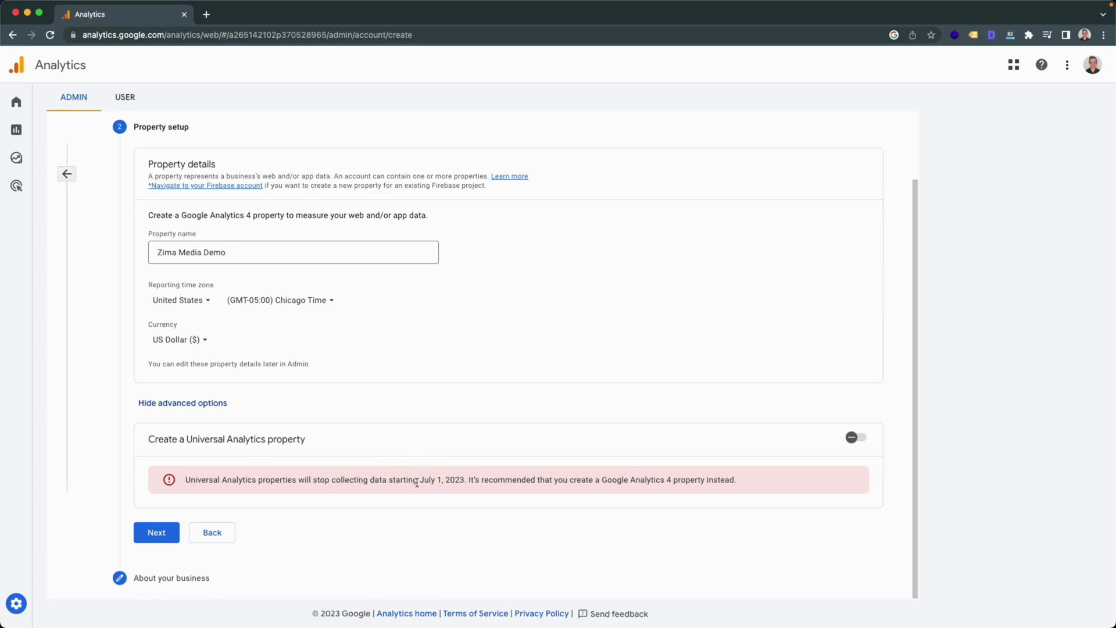
left_click(157, 534)
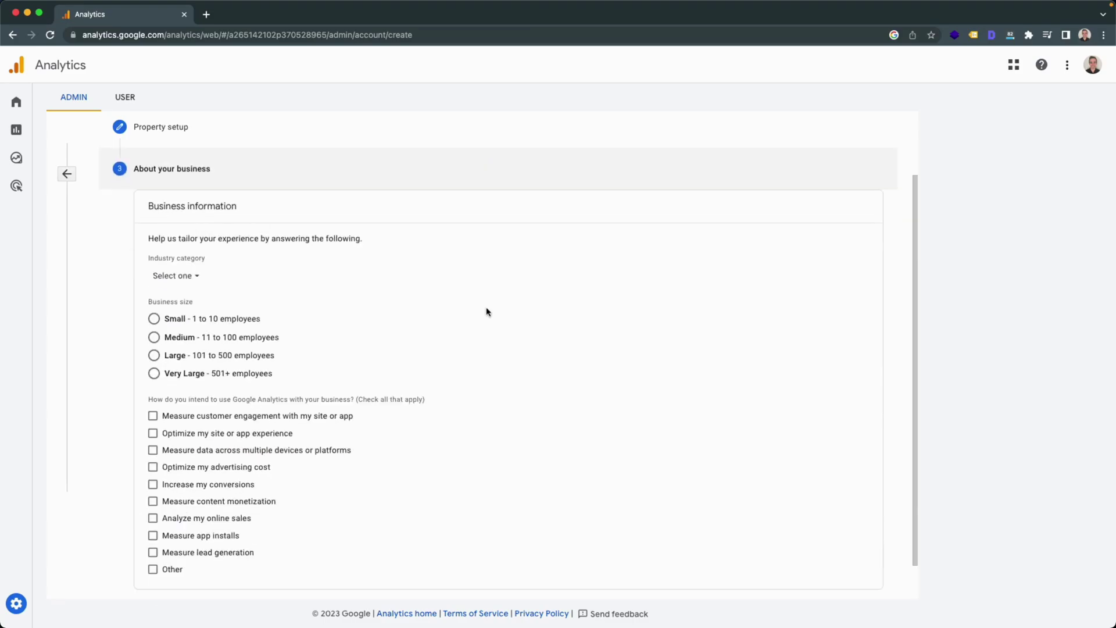
Step: Set the industry category to Other Business Activity and the business size to Small (1 to 10 employees)
scroll(525, 314, "down", 1)
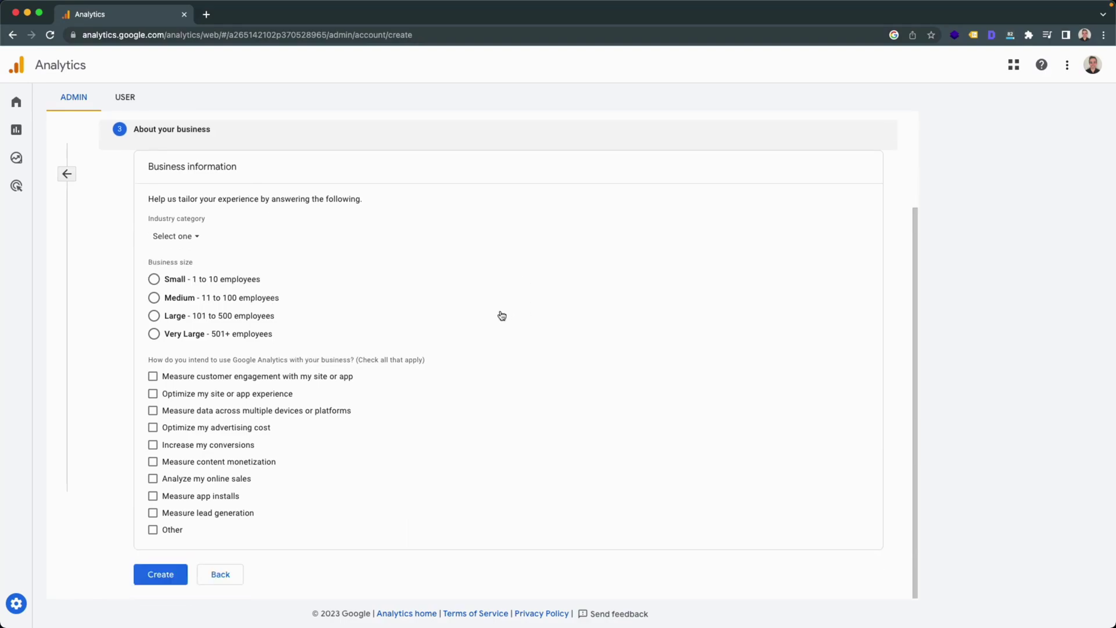
left_click(198, 237)
scroll(249, 386, "down", 5)
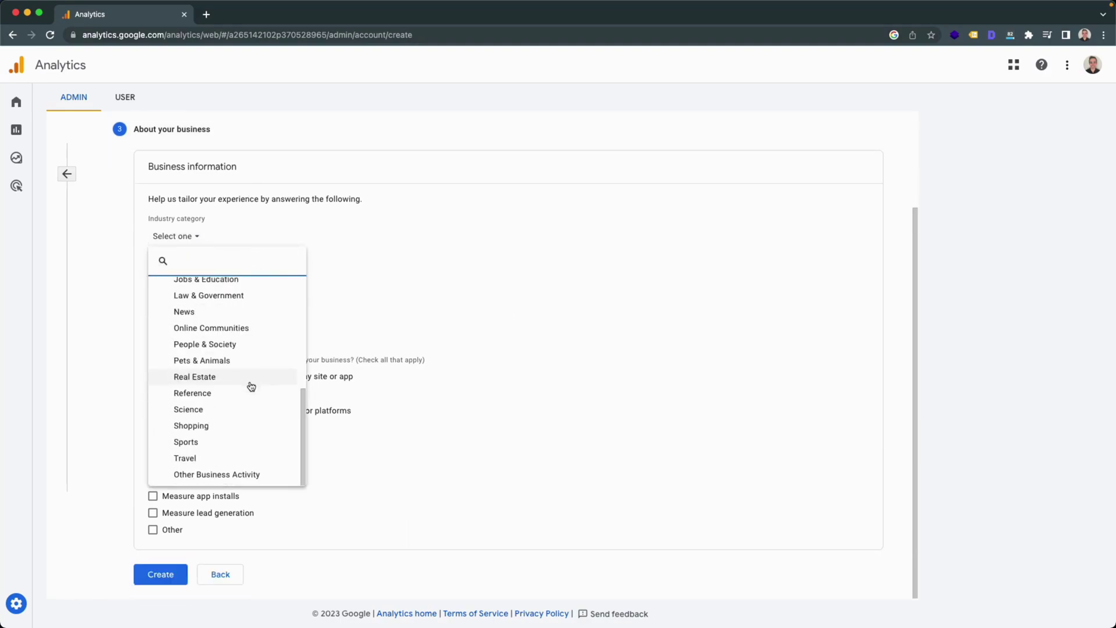
left_click(205, 475)
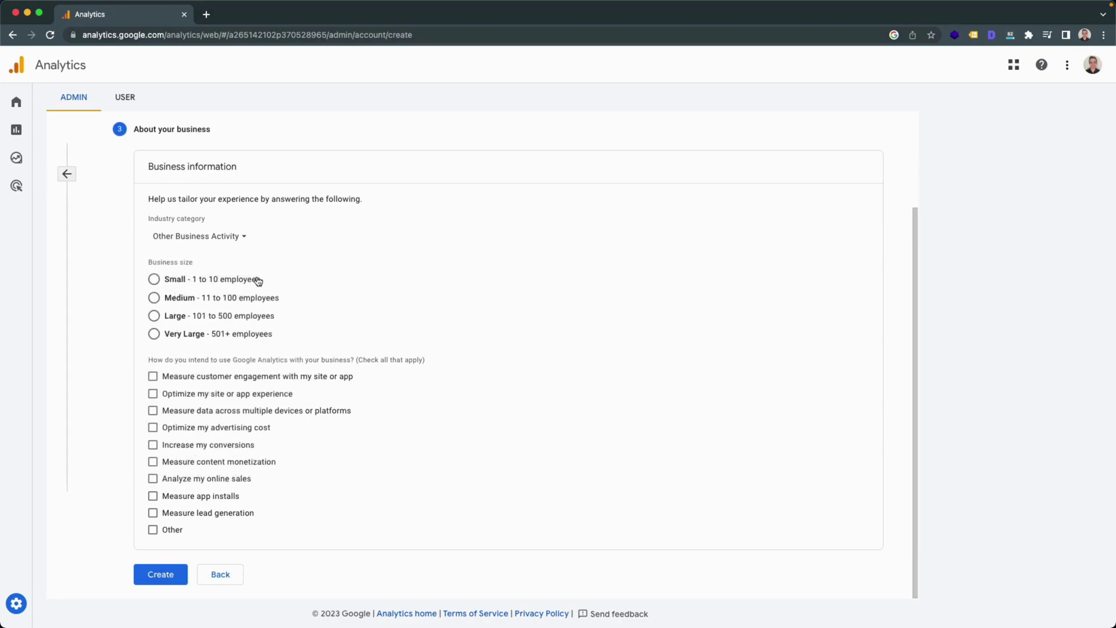
left_click(154, 279)
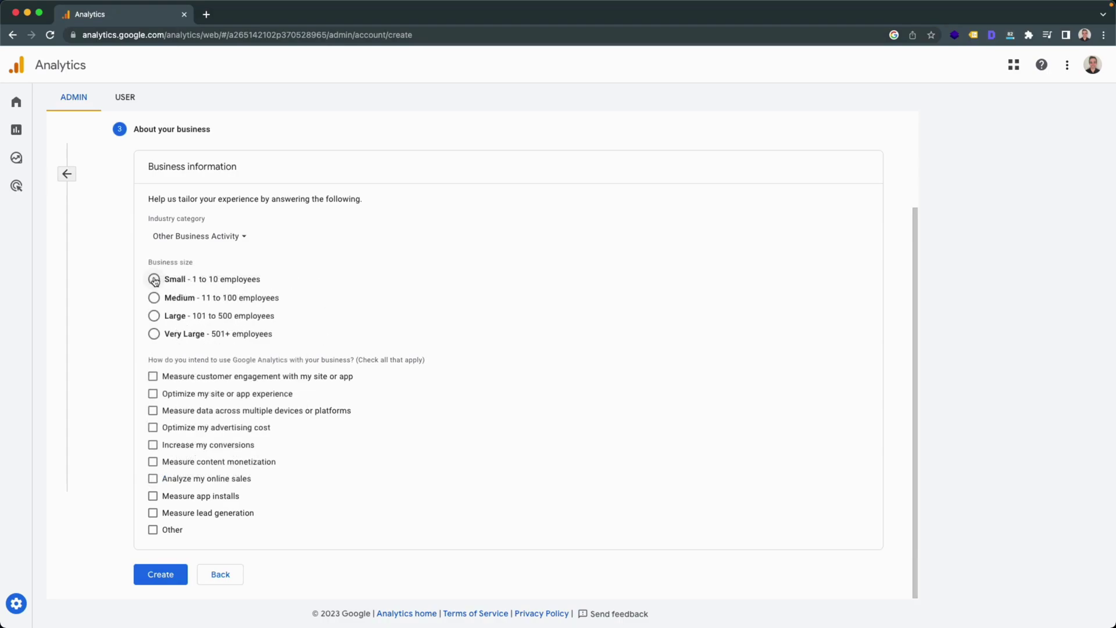
Step: Select customer engagement, site experience, conversions, content monetization and online sales as the intended uses, and submit the account for creation
left_click(153, 378)
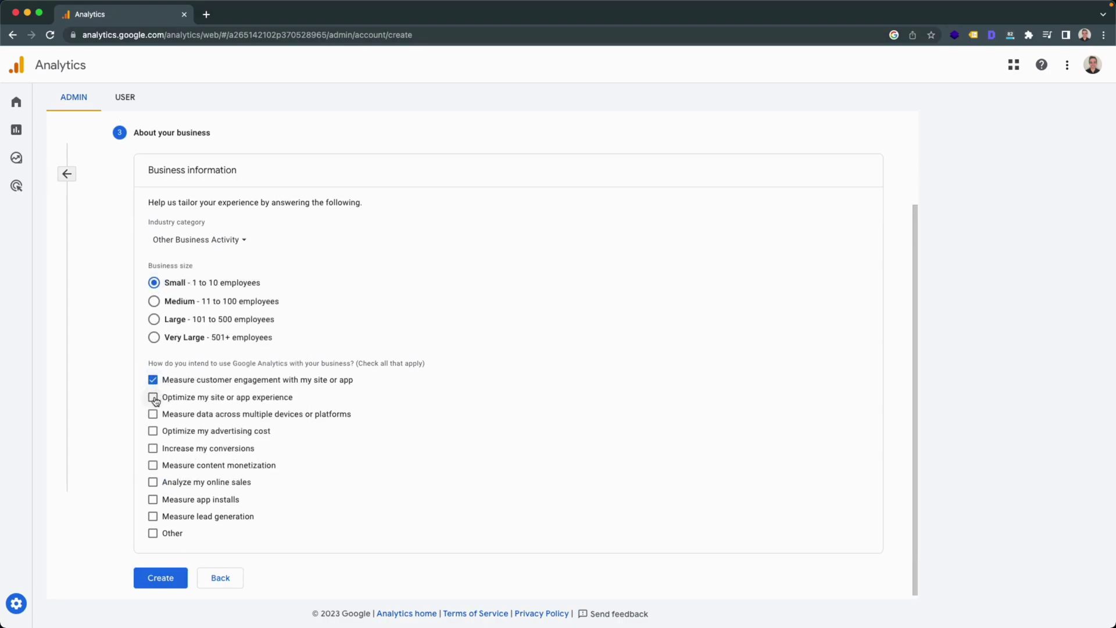
left_click(152, 396)
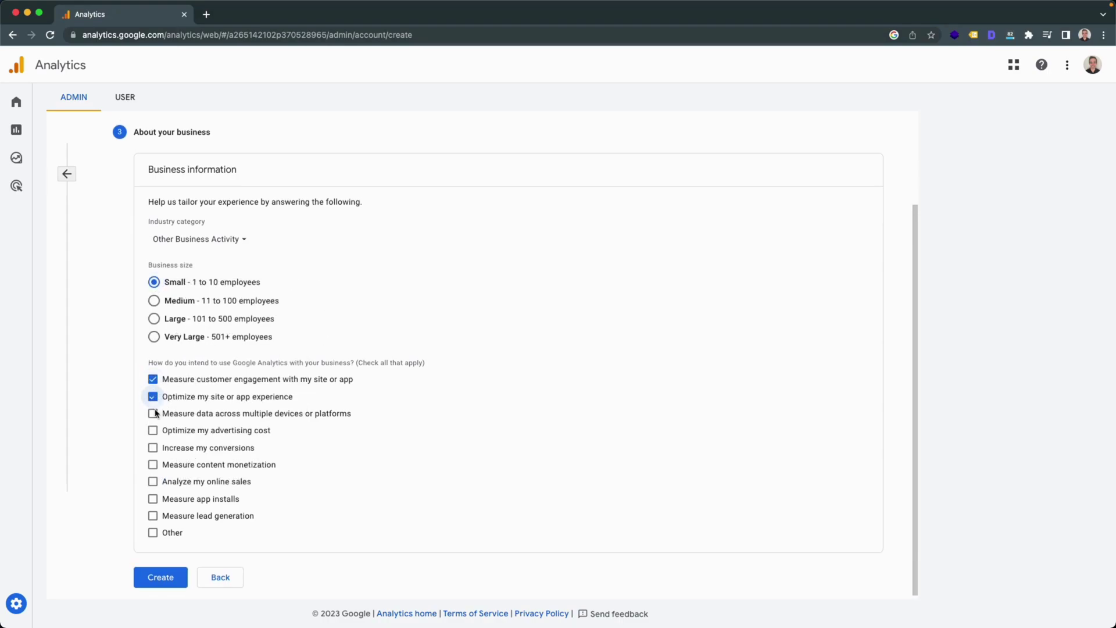
left_click(153, 452)
left_click(153, 468)
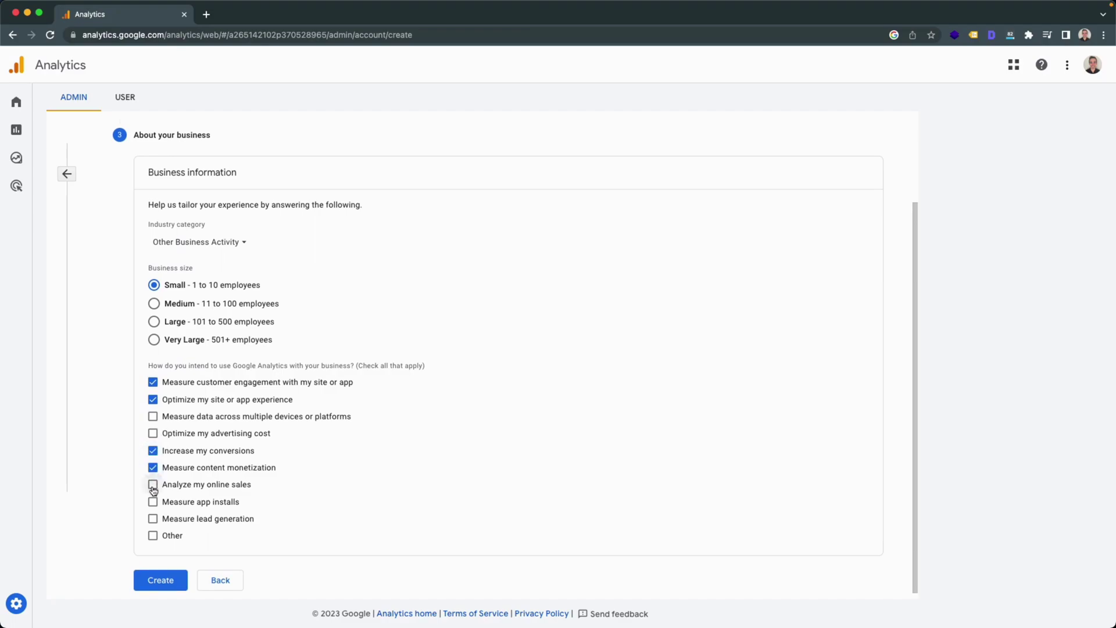
left_click(153, 487)
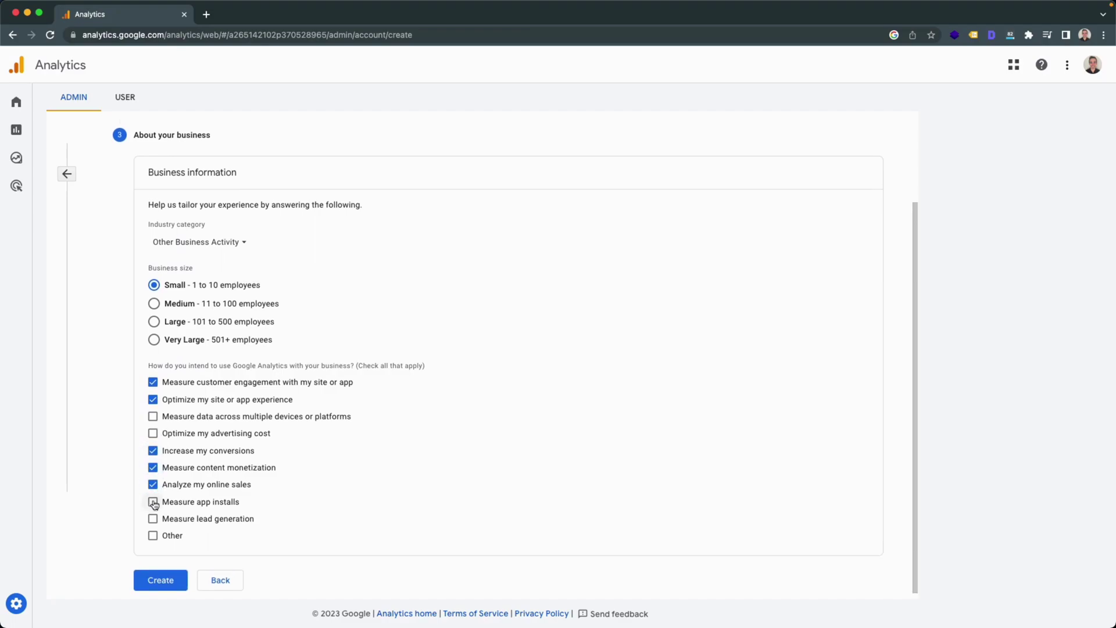
left_click(169, 582)
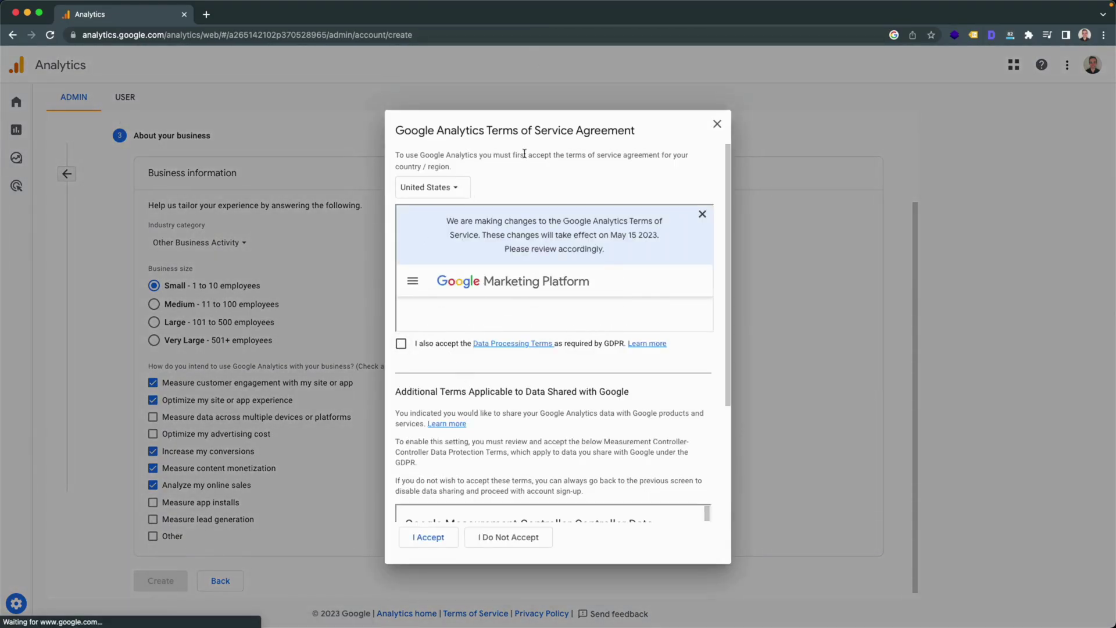
Step: Accept the Data Processing Terms, the Controller-Controller Data Protection Terms and the Google Analytics Terms of Service
left_click(401, 344)
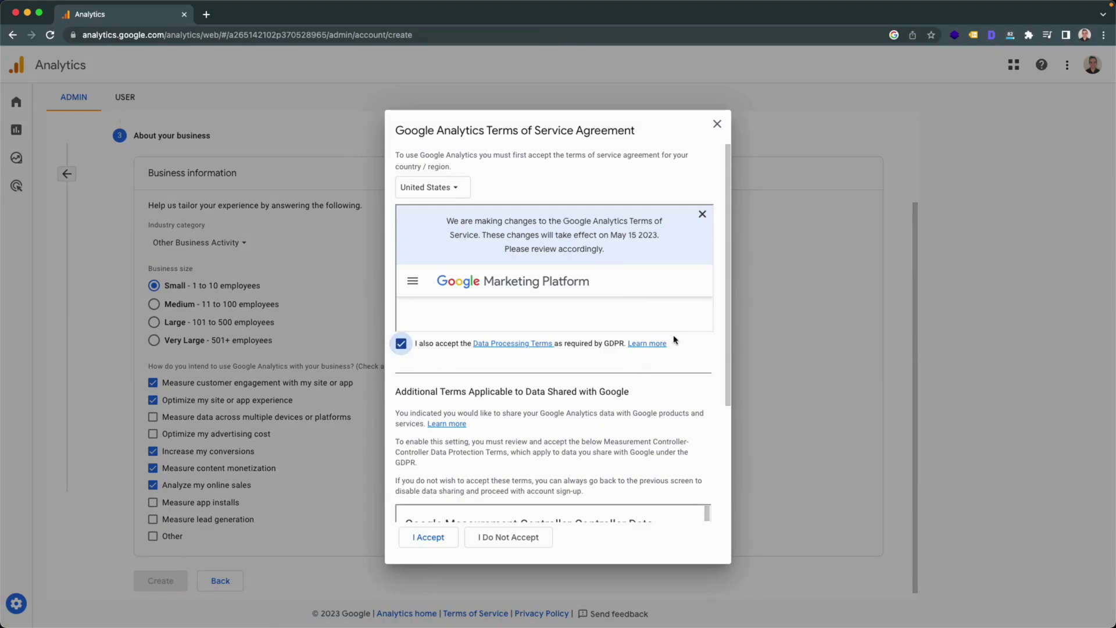
scroll(685, 366, "down", 5)
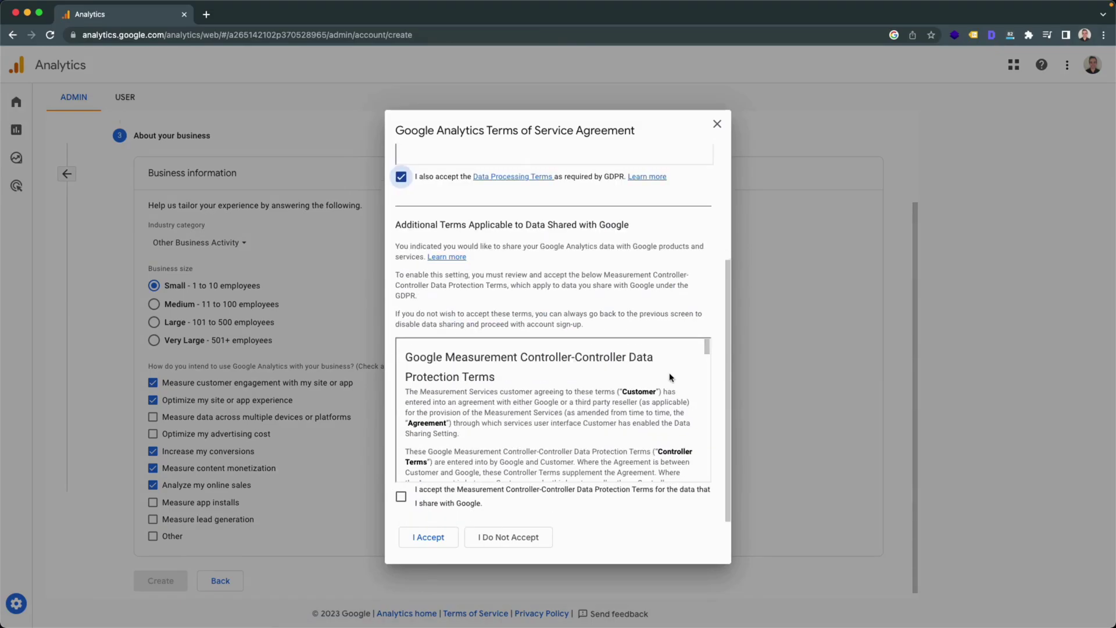
left_click(401, 499)
left_click(427, 537)
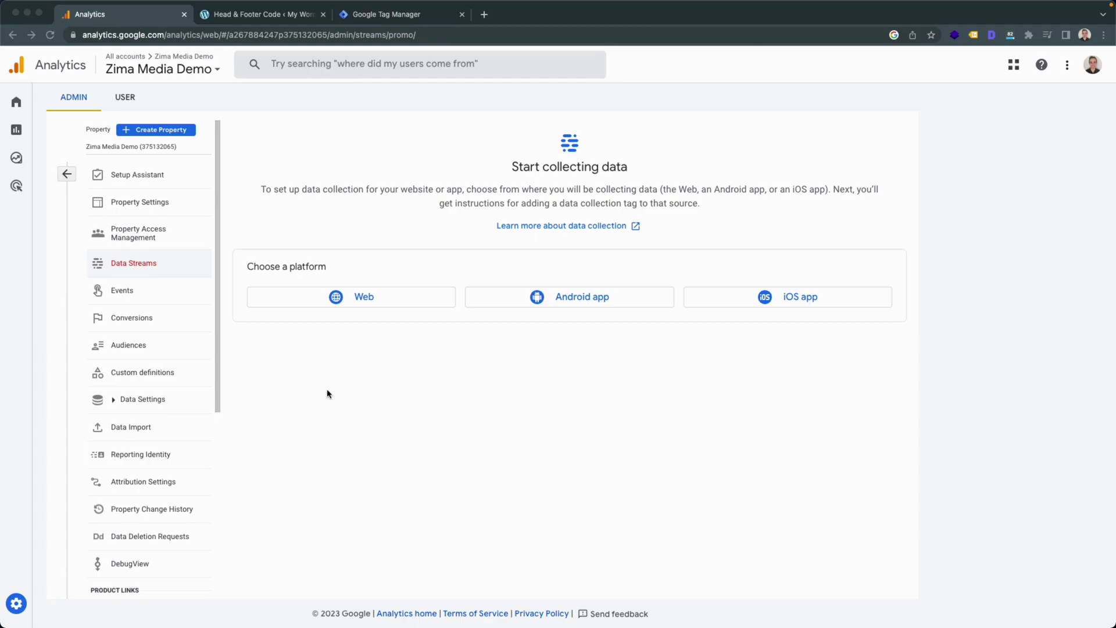
Step: Begin a web data stream and paste the website URL, keeping only demo.zimamedia.com/ after the protocol
left_click(358, 302)
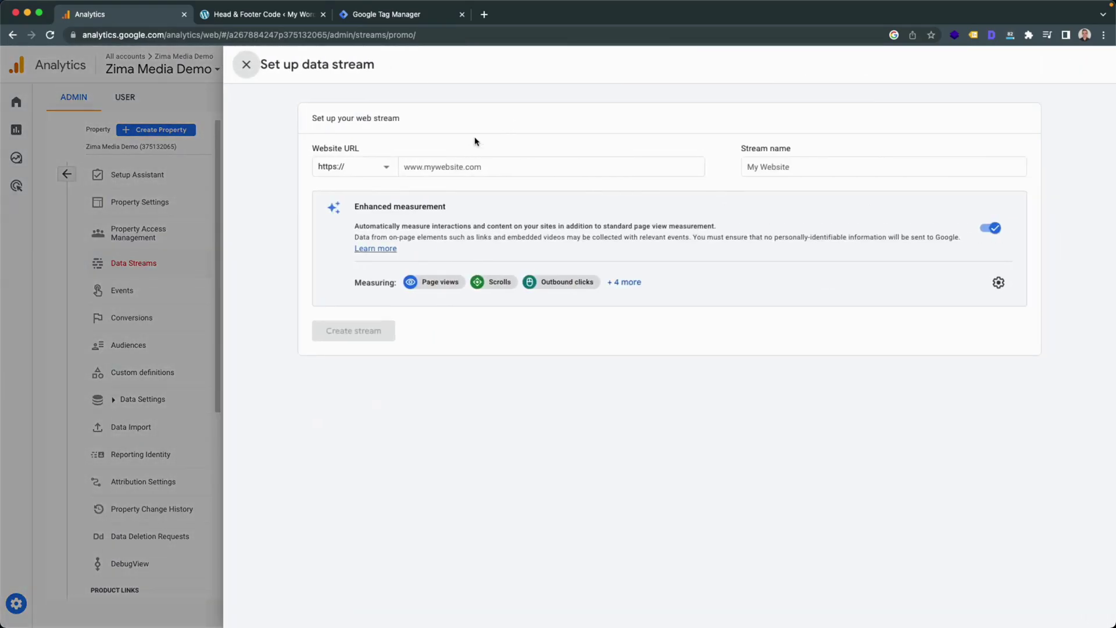
left_click(448, 167)
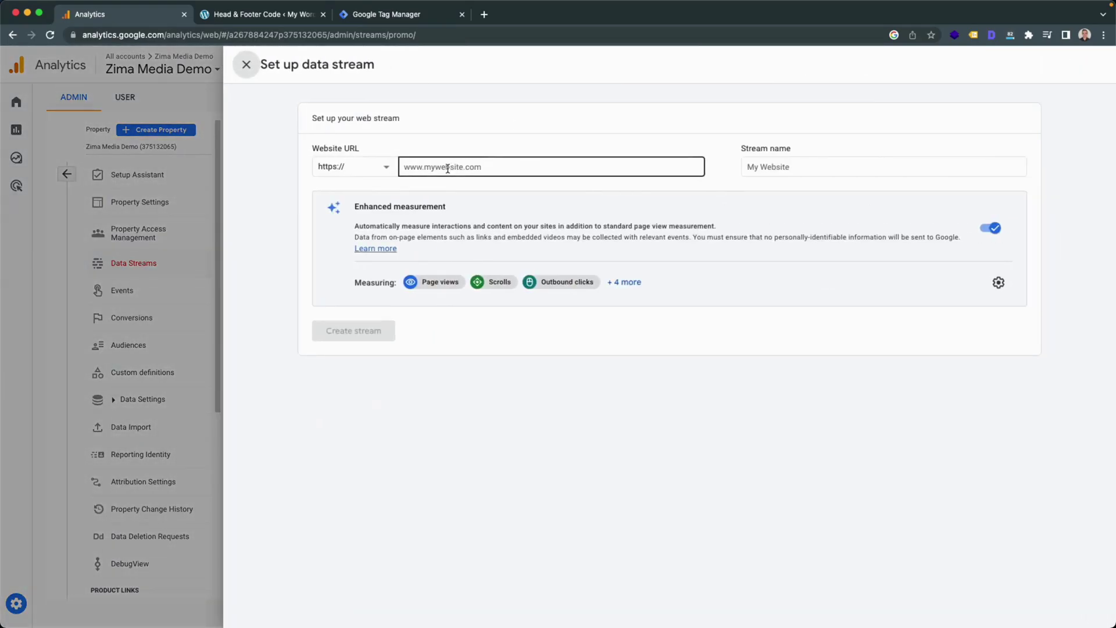
right_click(447, 168)
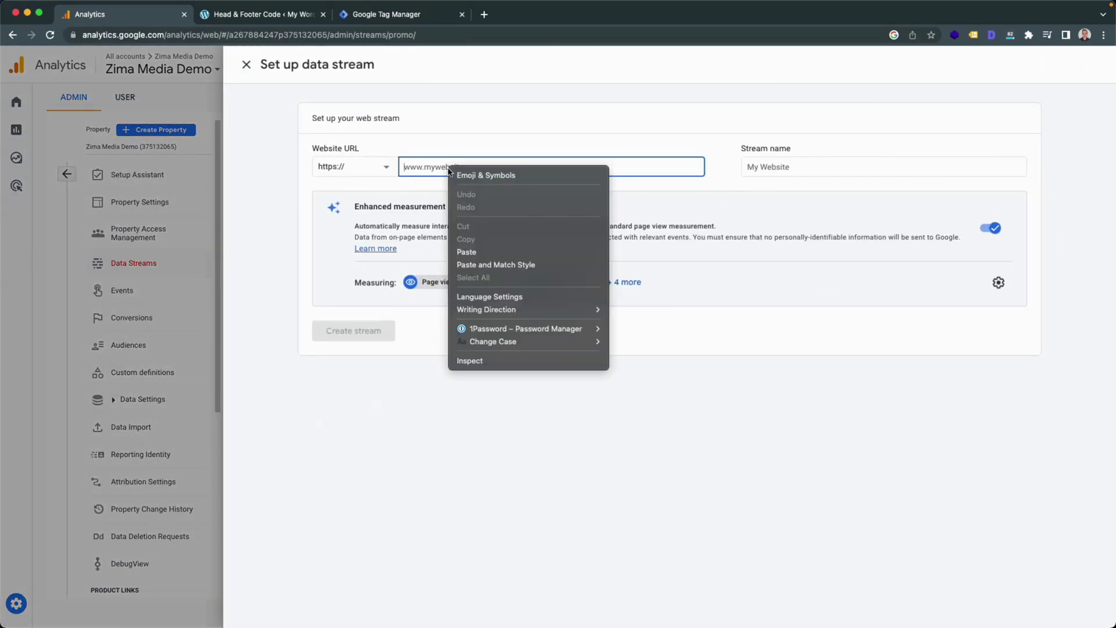
left_click(472, 253)
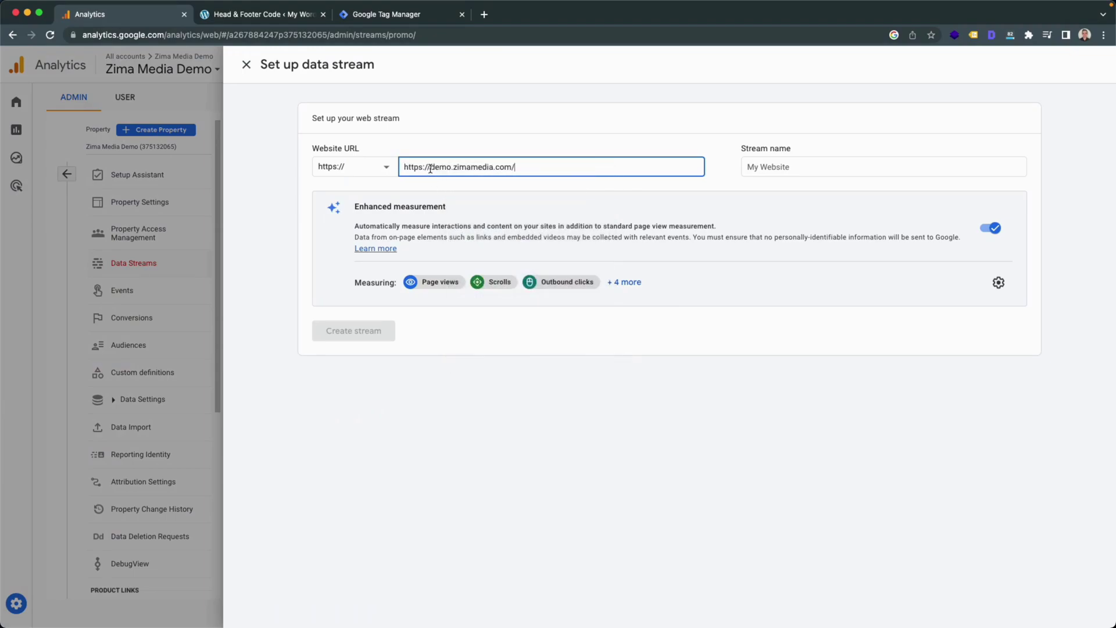
left_click_drag(430, 169, 374, 172)
key("BackSpace")
Step: Name the web stream Zima Media Demo and create it
left_click(815, 168)
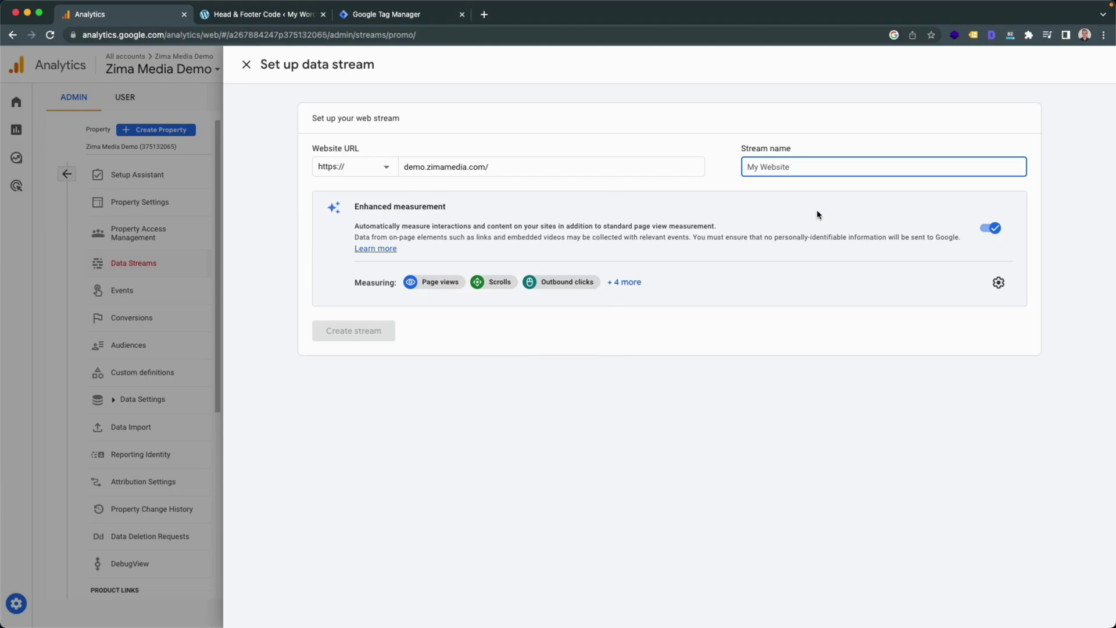
type("Zima Me")
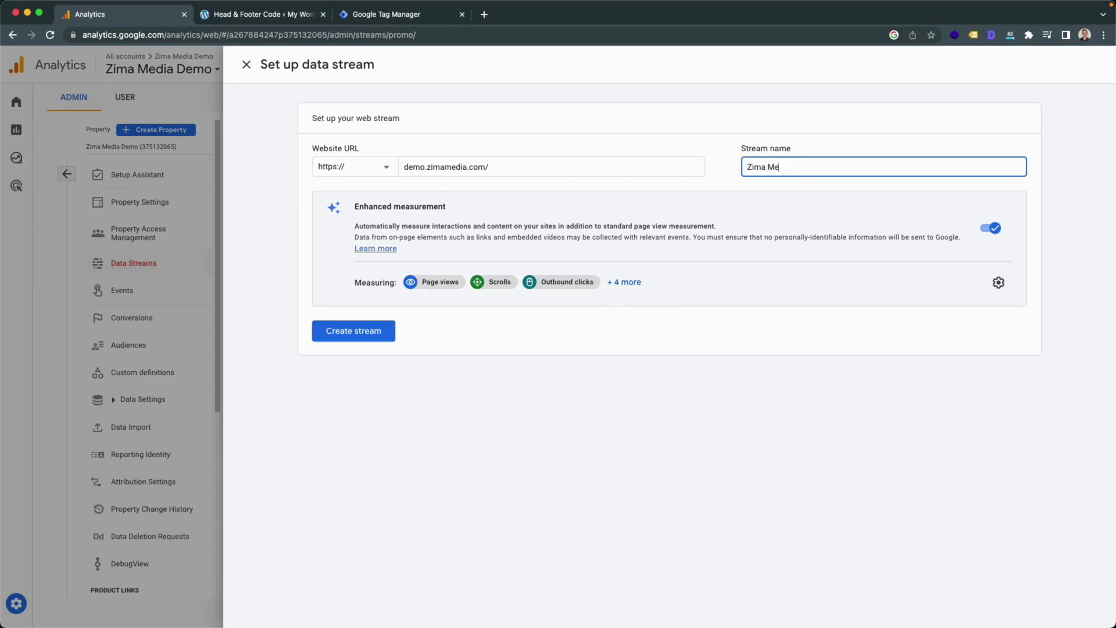
type("dia Demo")
left_click(350, 336)
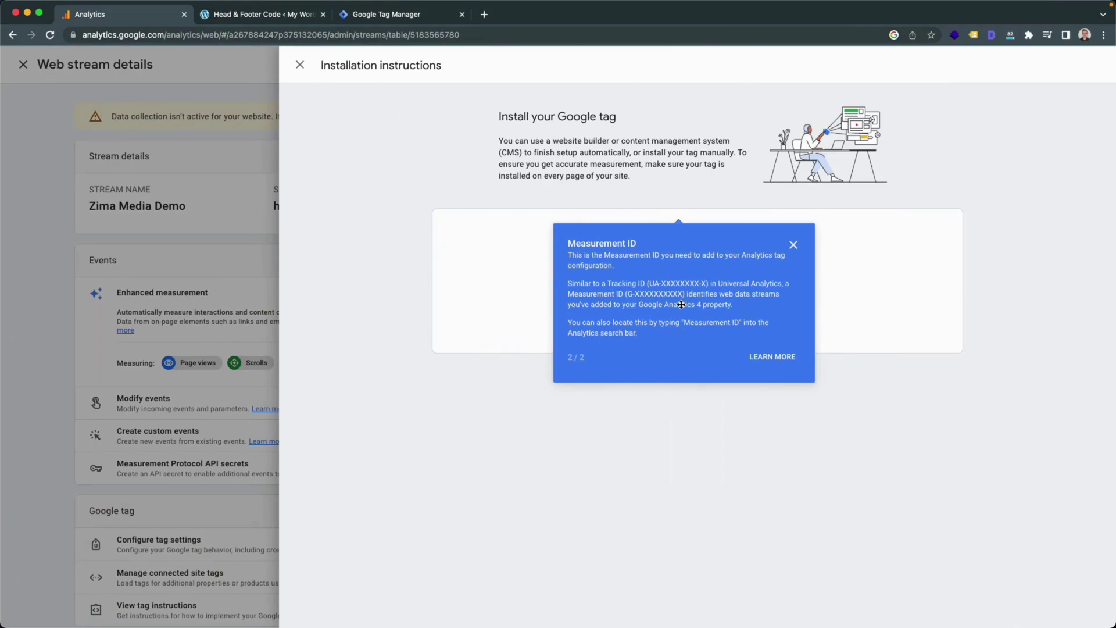
Step: Dismiss the Measurement ID tip and copy the Google tag code from the manual installation instructions
left_click(681, 305)
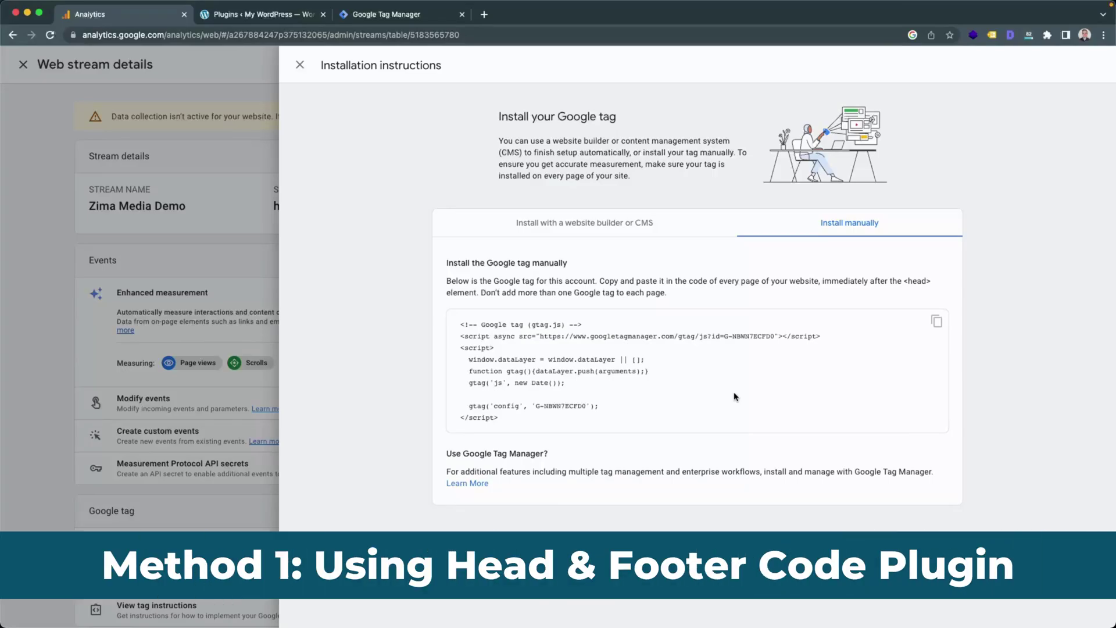
left_click(938, 323)
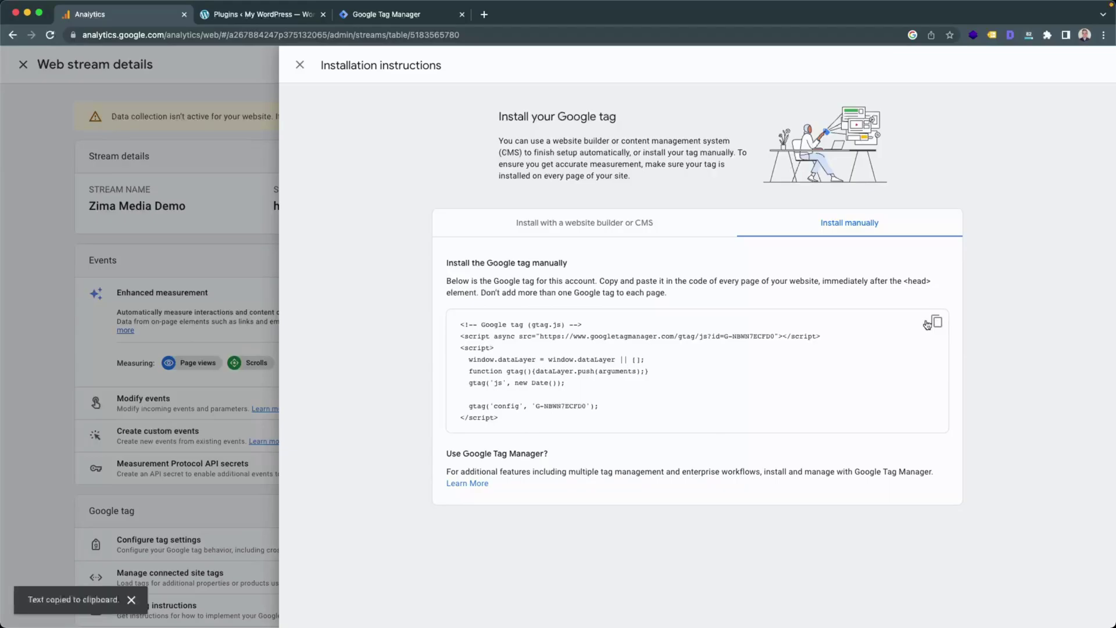
Step: In WordPress, paste the Google tag into the HEAD Code of the Head & Footer Code tool and save the changes
left_click(251, 14)
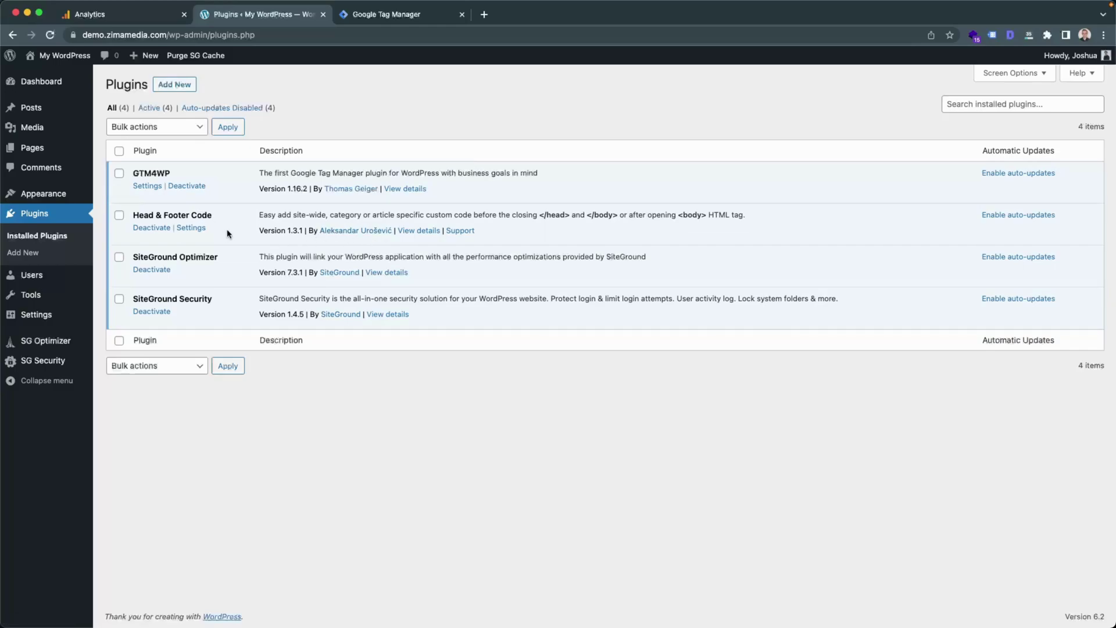
mouse_move(53, 292)
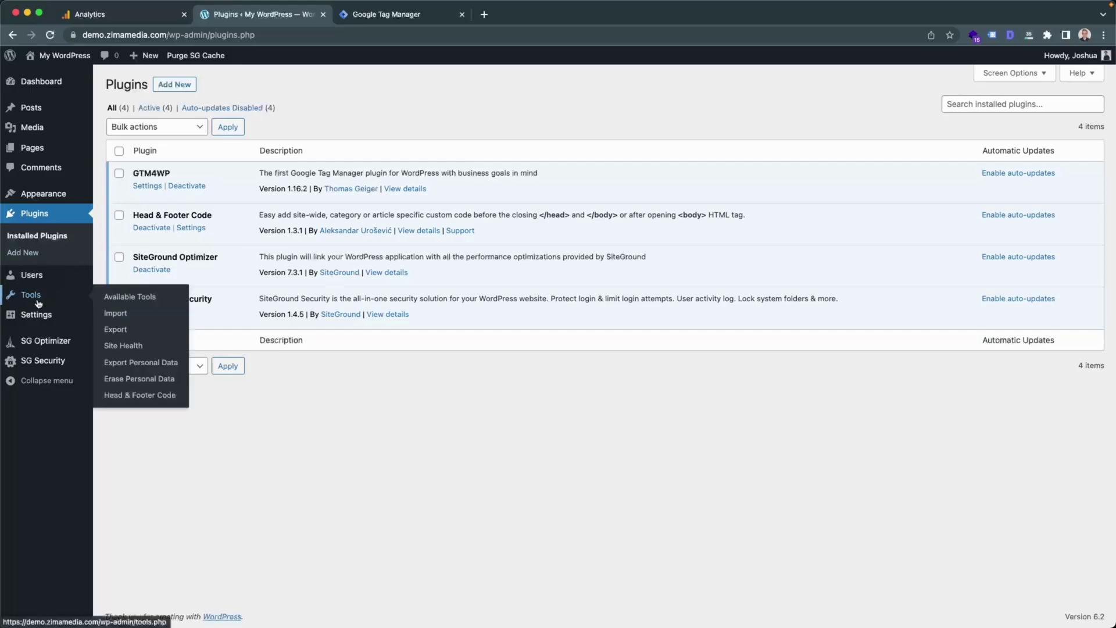
left_click(126, 395)
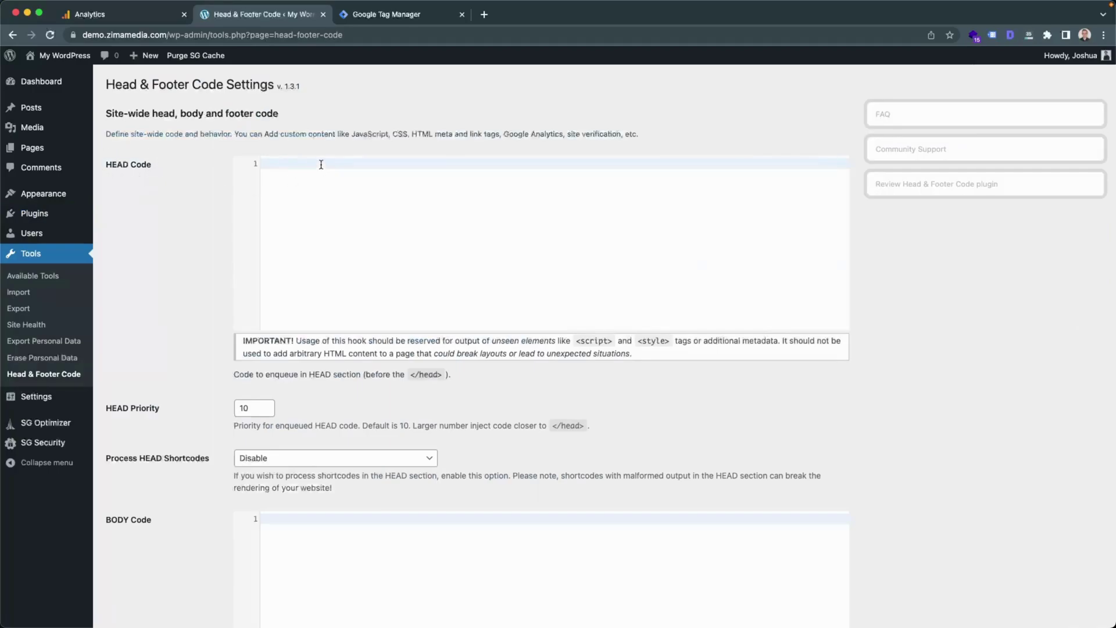
key("super+v")
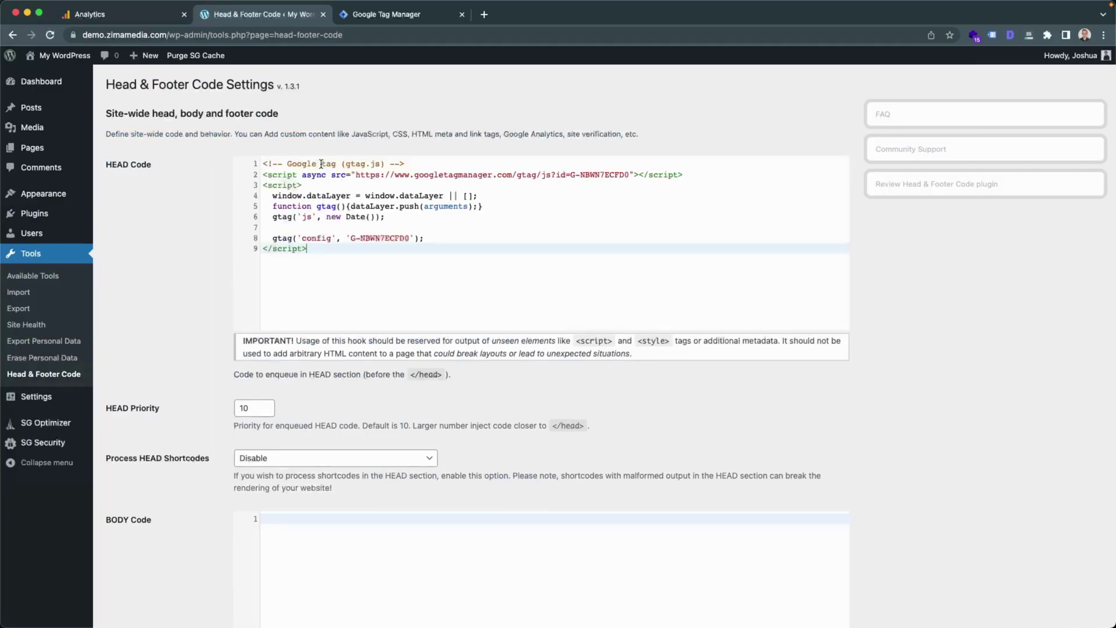
scroll(207, 294, "down", 20)
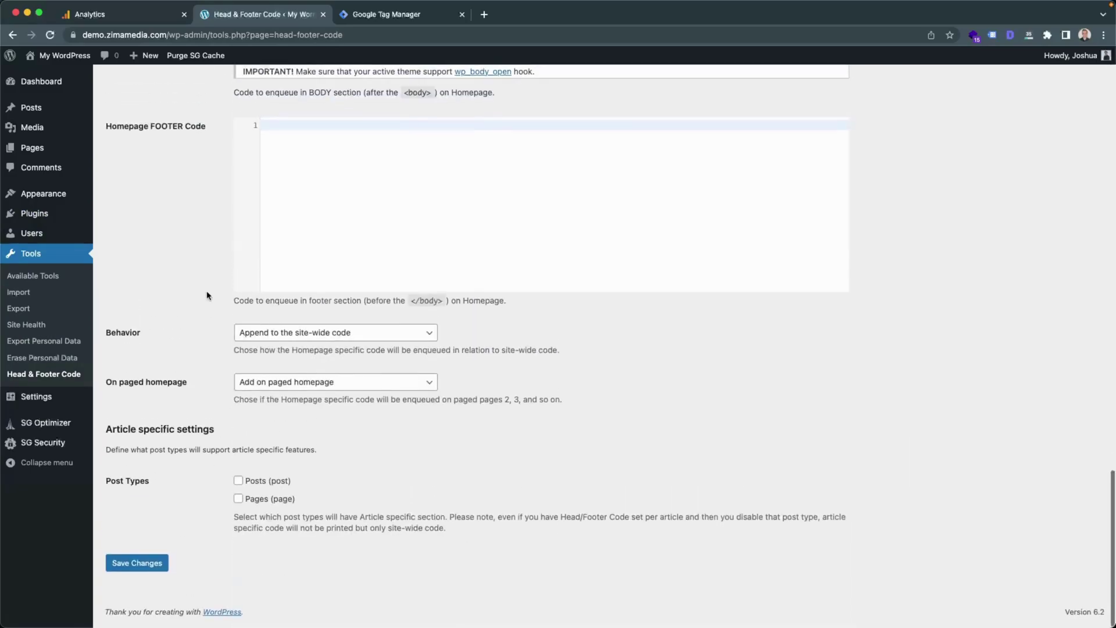
left_click(138, 574)
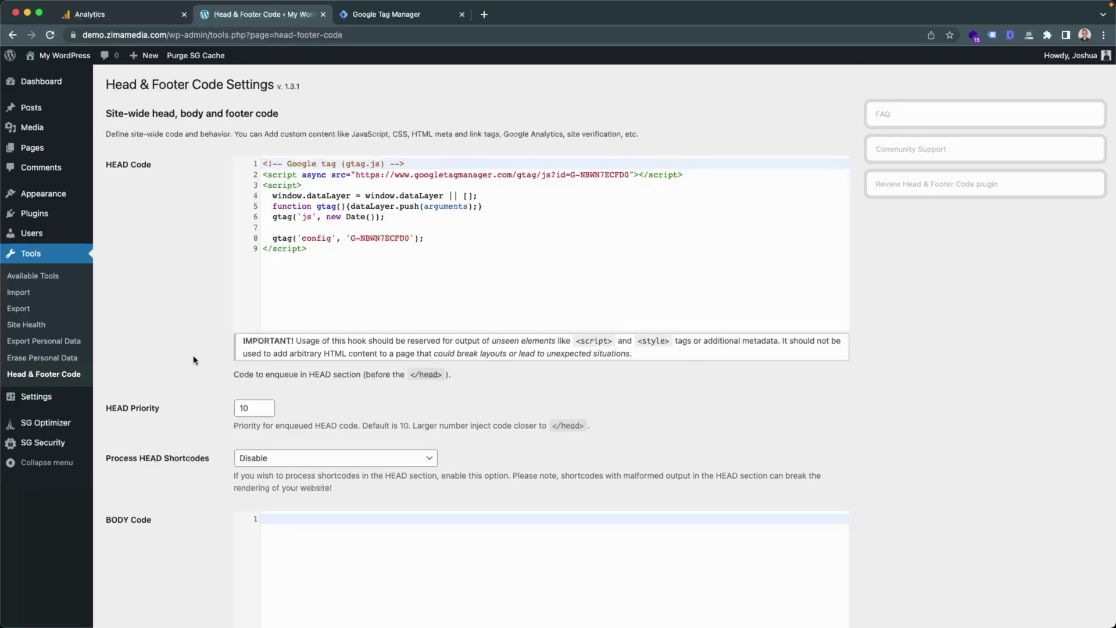
Step: In Google Tag Manager, create an account named Zima Media Demo with a Web container named demo.zimamedia.com
left_click(90, 14)
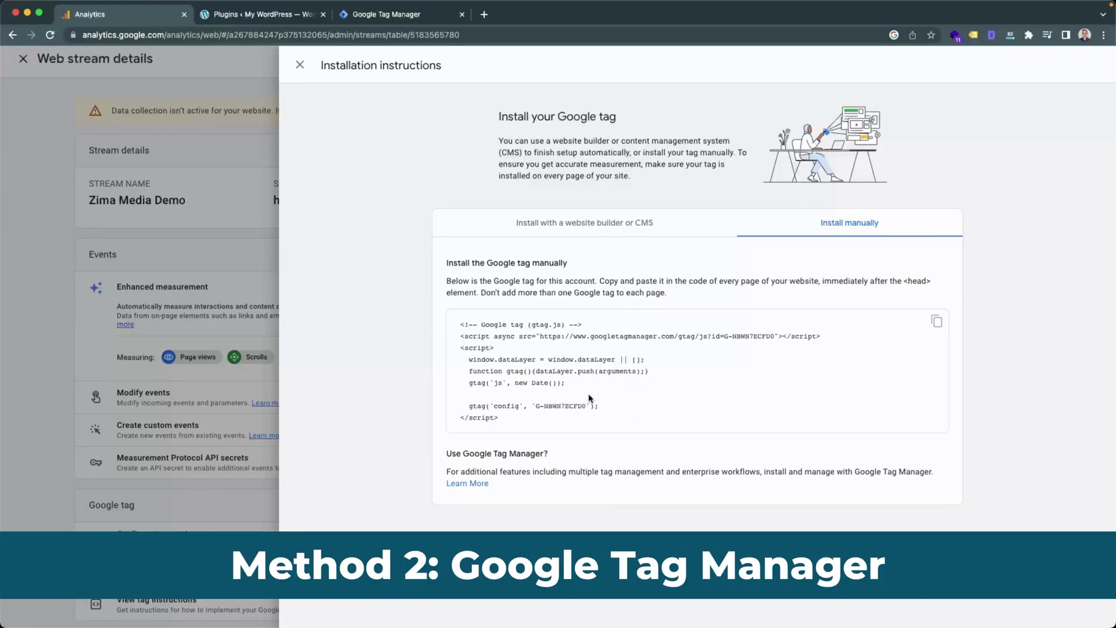
left_click(384, 16)
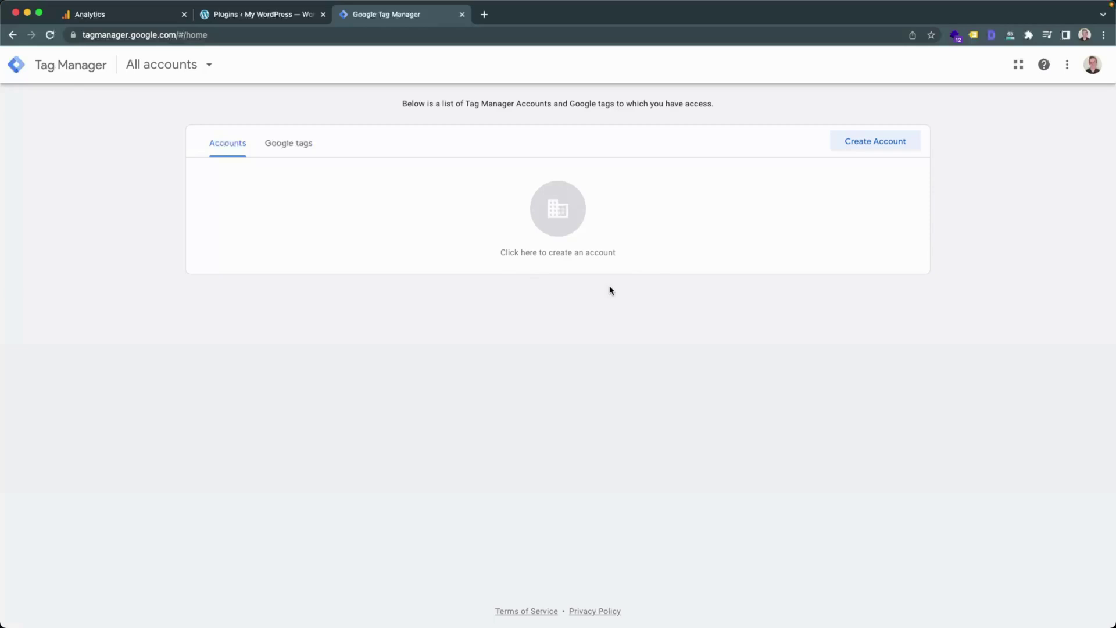
left_click(886, 145)
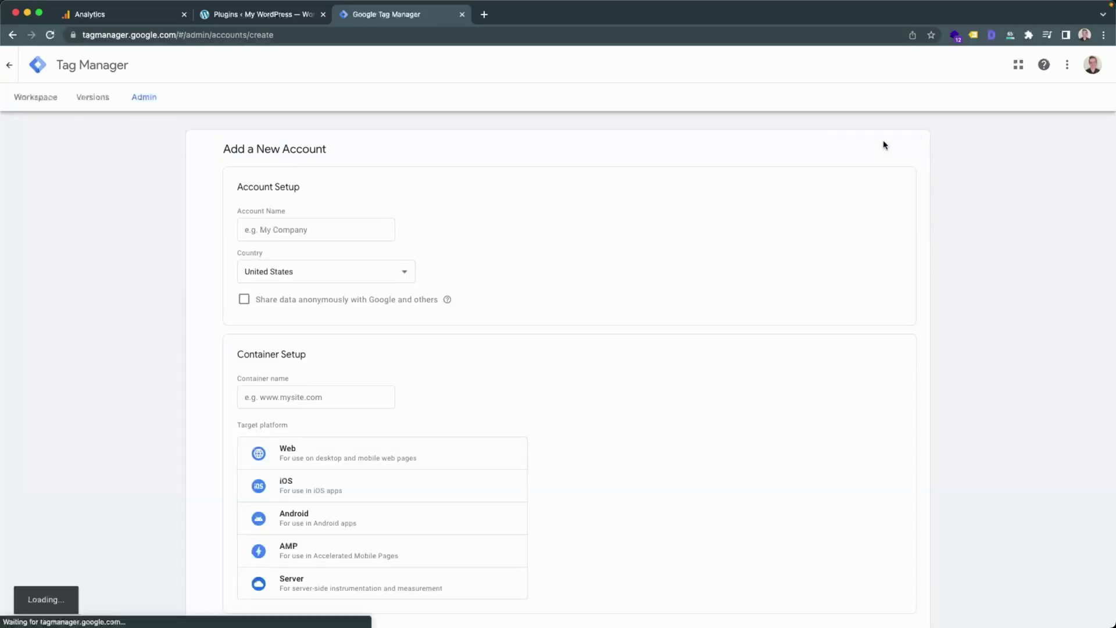
left_click(308, 232)
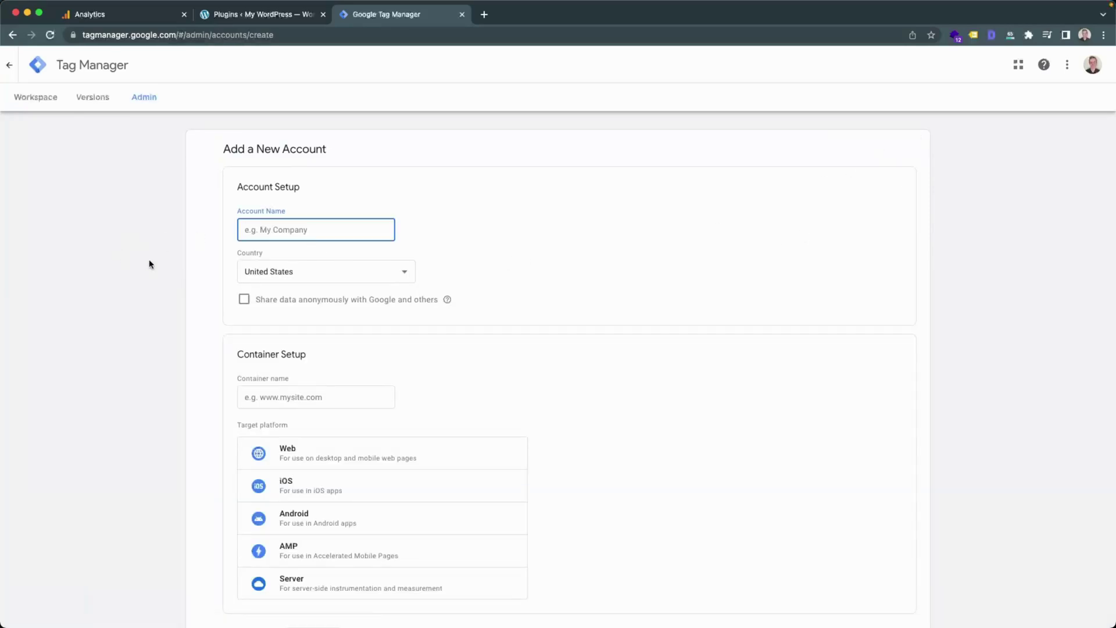
type("Zima Media Demo")
scroll(516, 386, "down", 2)
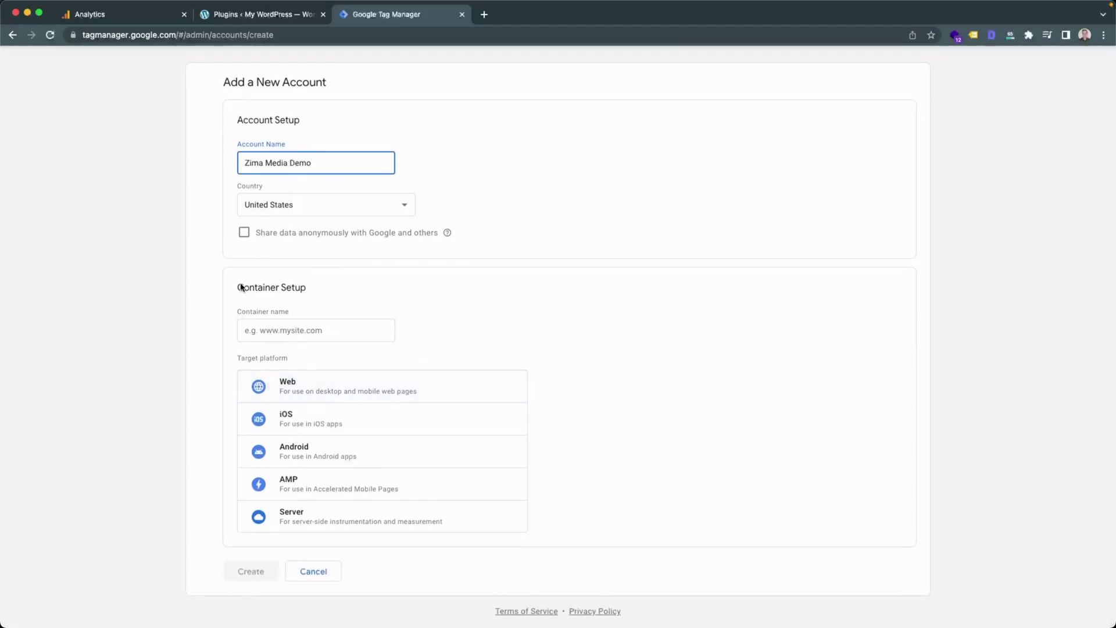
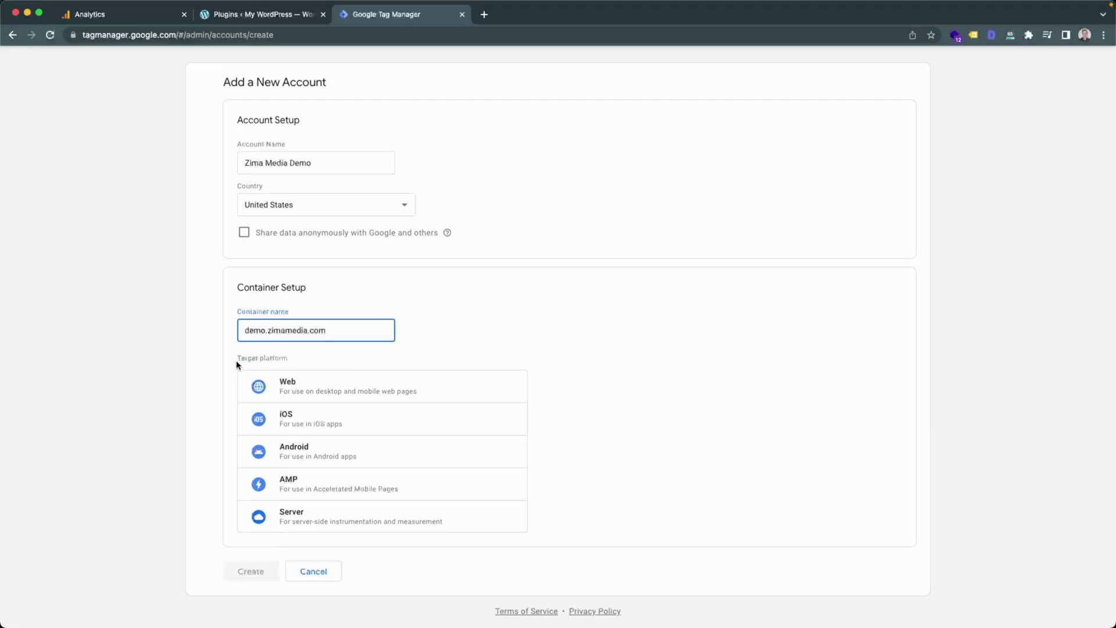
left_click(307, 390)
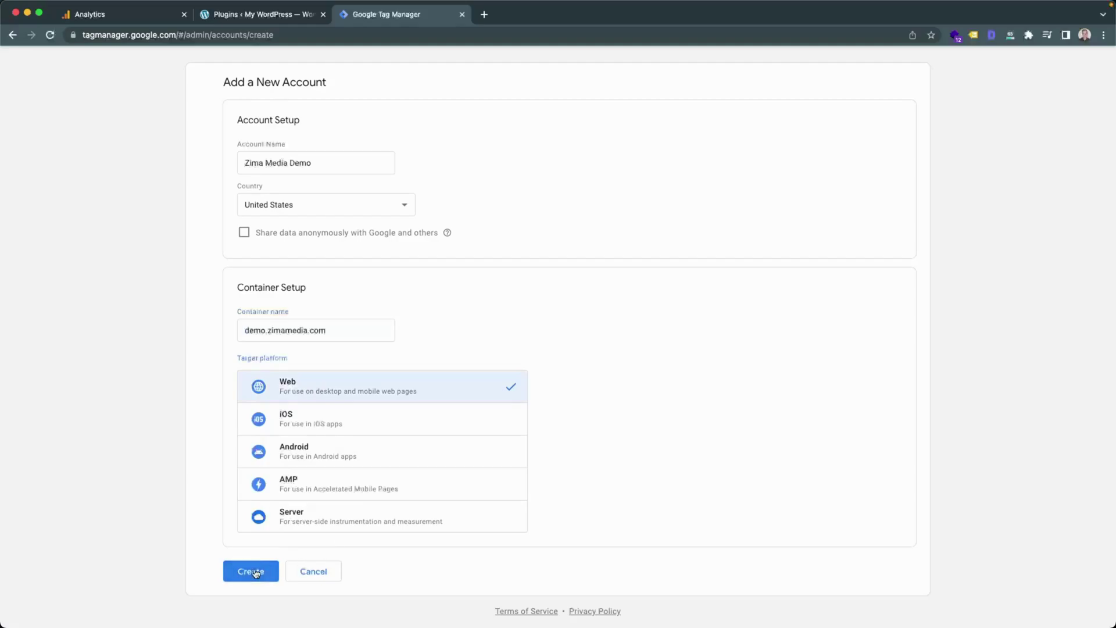
left_click(258, 574)
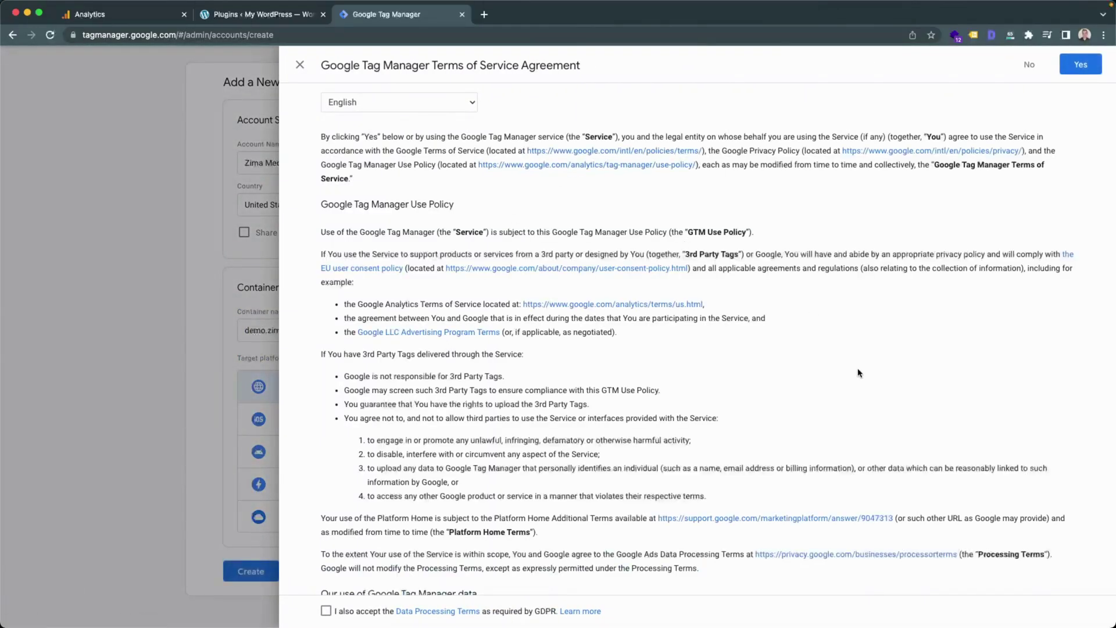
Step: Accept the Tag Manager Terms of Service and the Data Processing Terms, and dismiss the container's installation code
scroll(858, 372, "down", 3)
scroll(858, 373, "up", 3)
left_click(326, 611)
left_click(1083, 67)
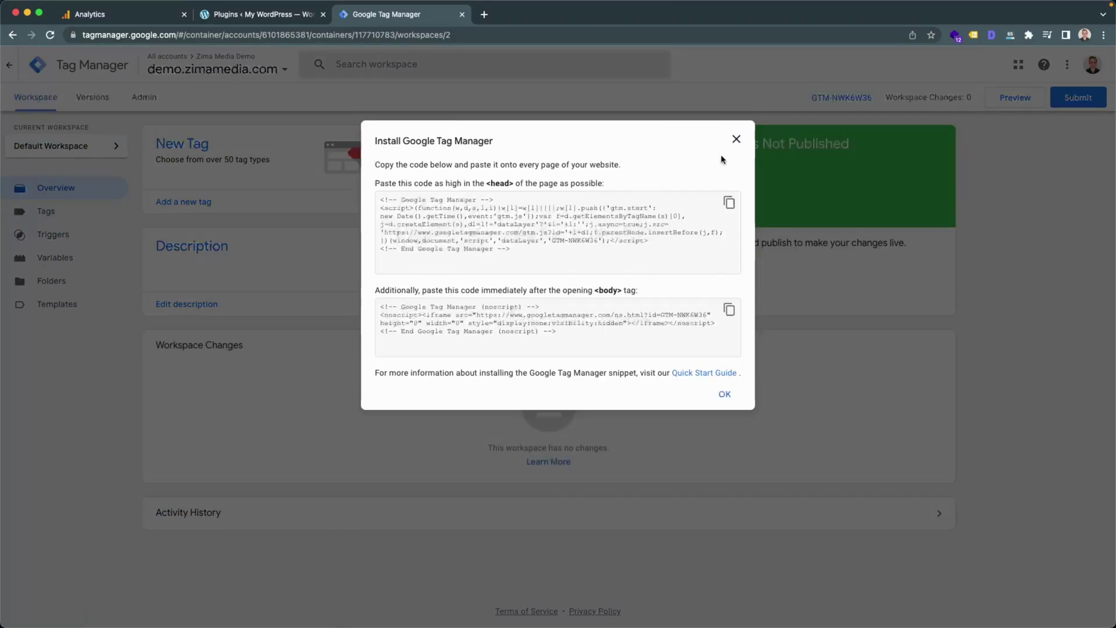
left_click(737, 139)
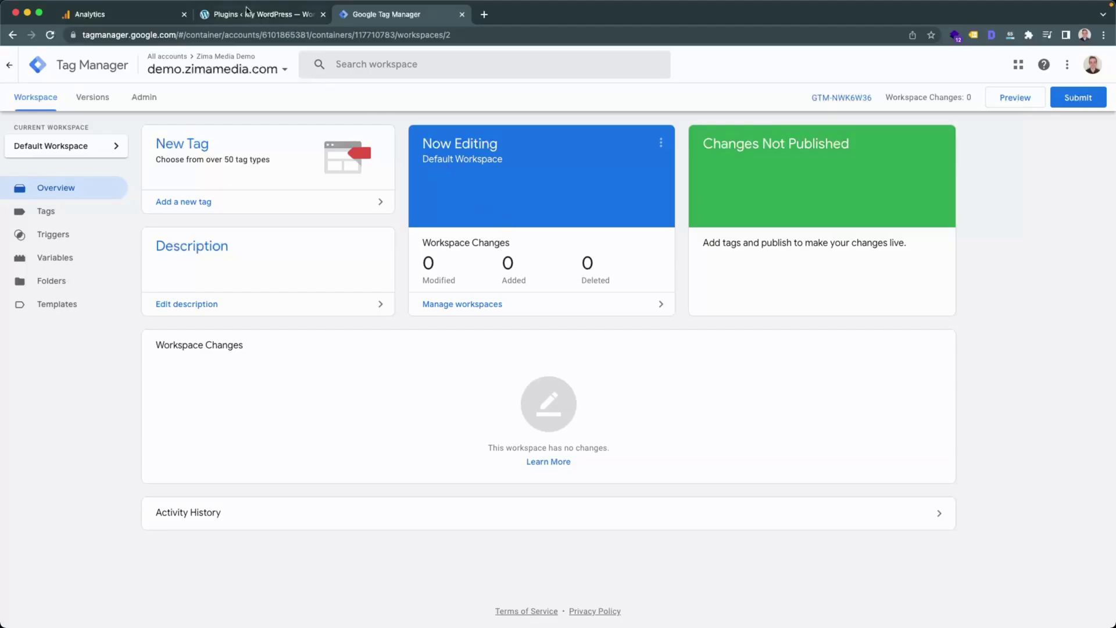
Step: Switch to WordPress and open the settings of the GTM4WP plugin
left_click(262, 18)
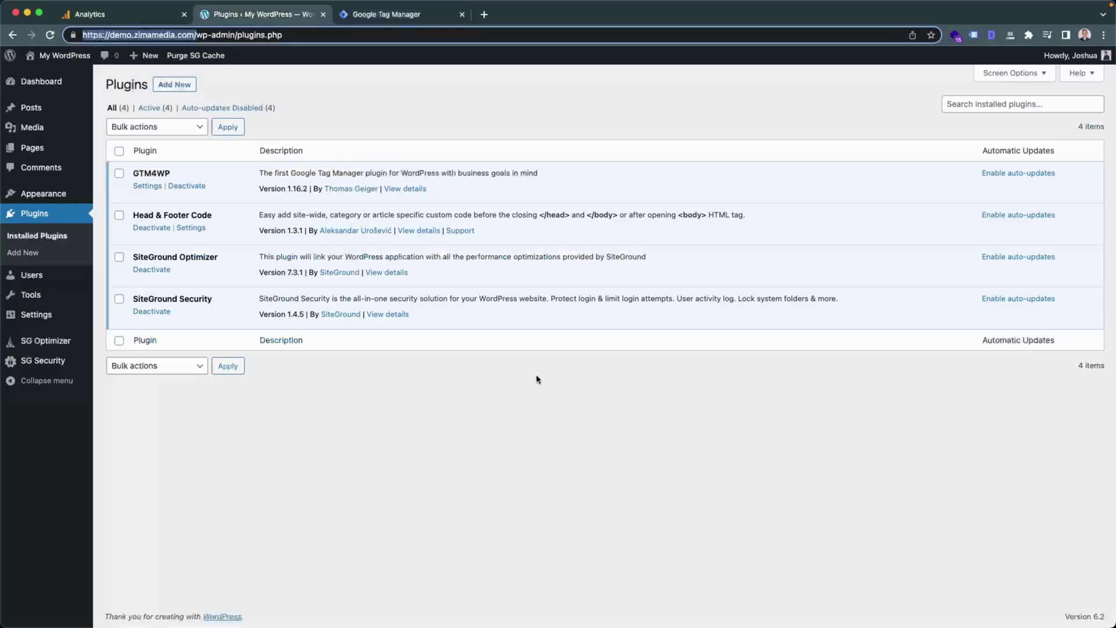
left_click_drag(134, 173, 168, 173)
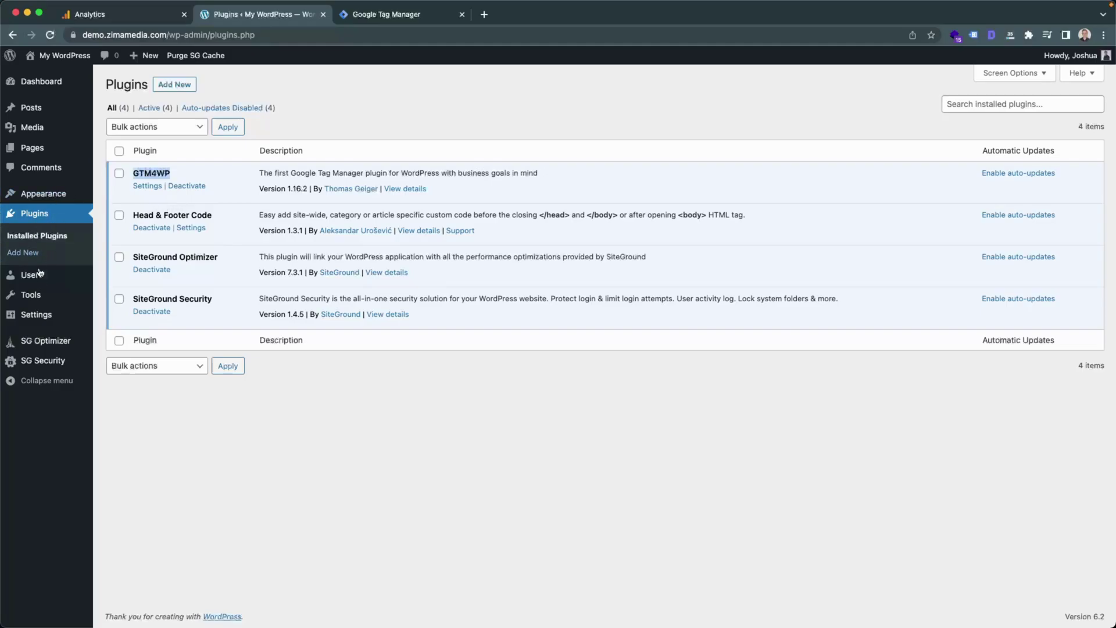
left_click(147, 185)
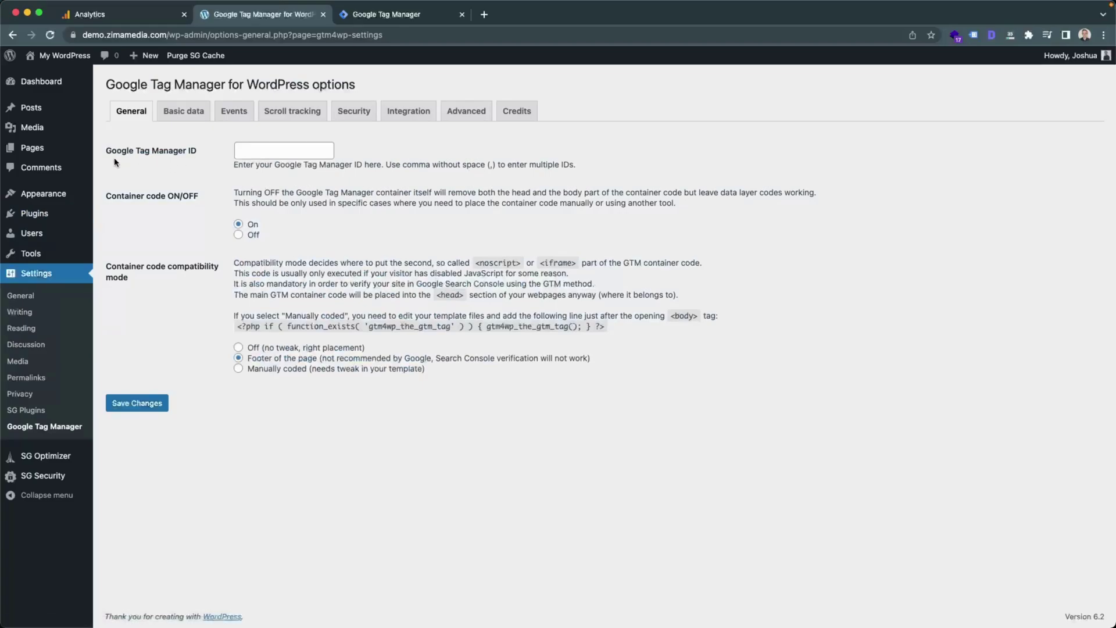
Step: In Google Tag Manager, copy the container ID of the demo.zimamedia.com workspace
left_click(393, 16)
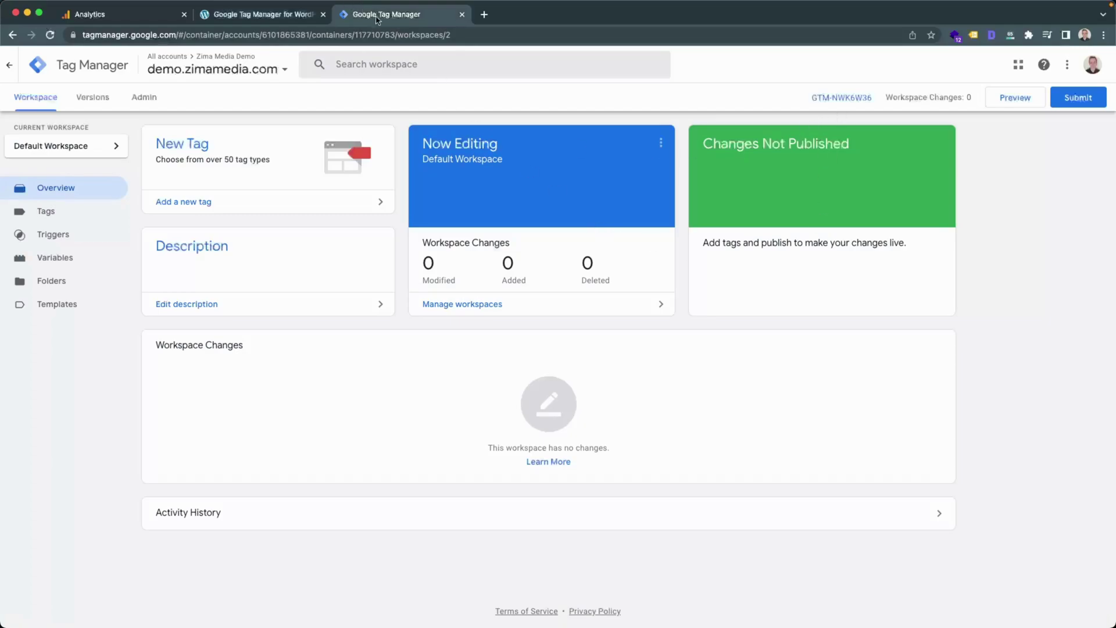
left_click_drag(804, 100, 875, 99)
right_click(863, 109)
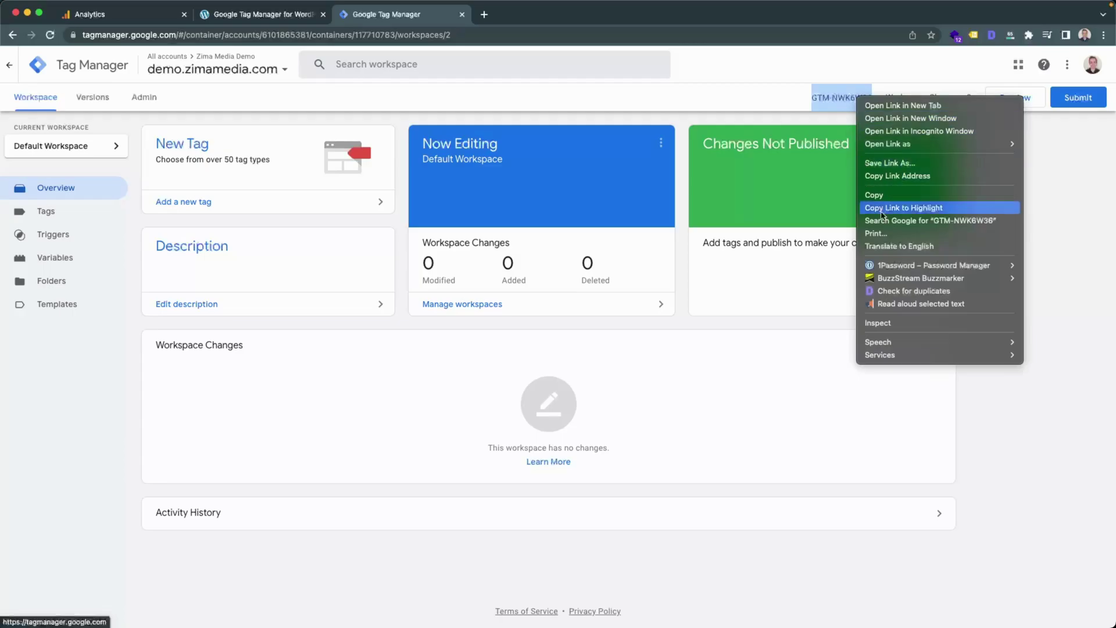
left_click(874, 195)
Step: Paste the container ID as the plugin's Google Tag Manager ID, set container code and compatibility mode to Off, and save the settings
left_click(262, 15)
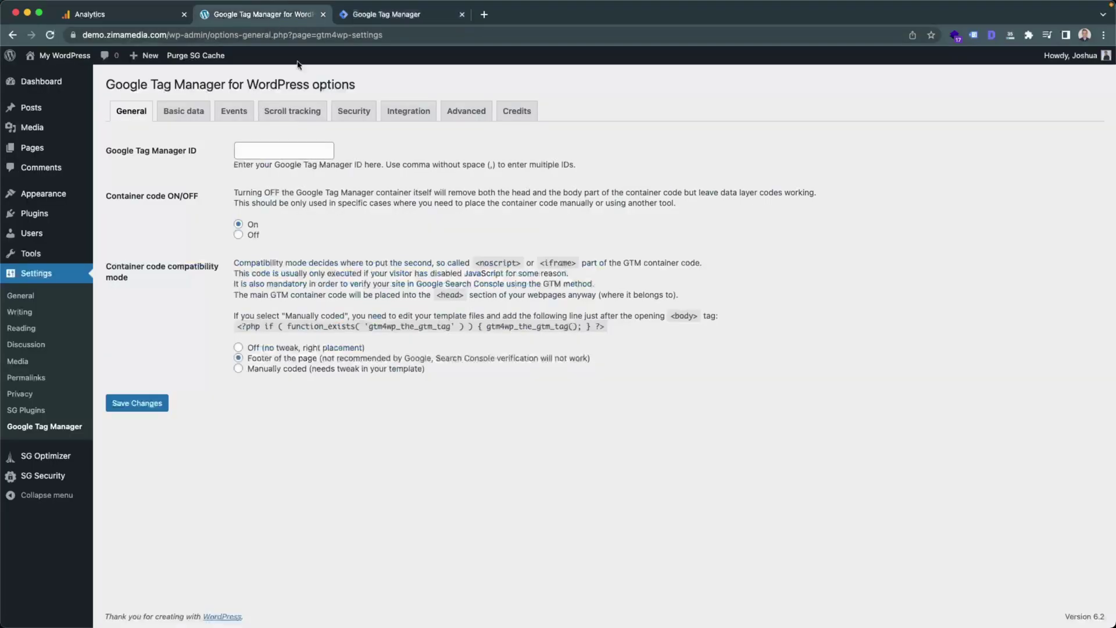
right_click(272, 154)
left_click(306, 231)
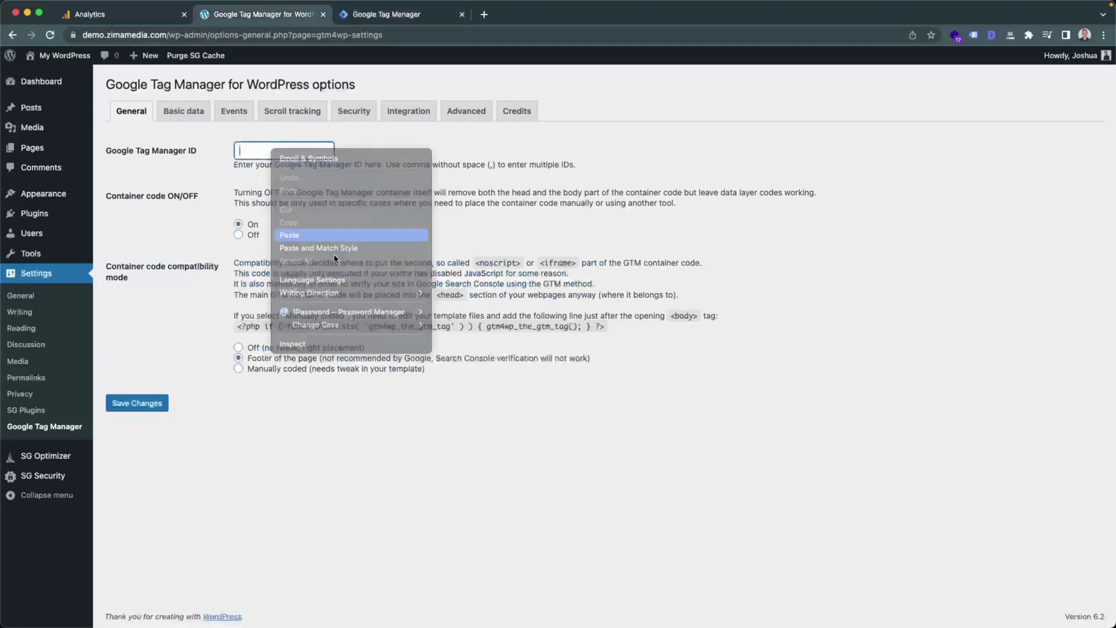
left_click(130, 407)
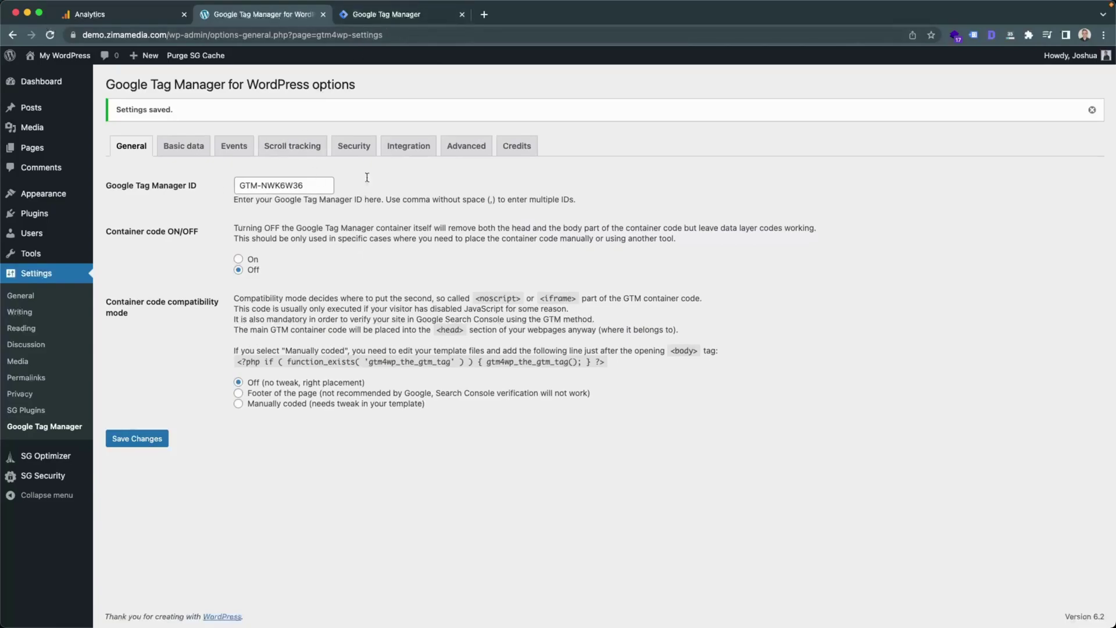
Step: In Google Analytics, close the installation instructions and copy the web stream's Measurement ID
left_click(400, 16)
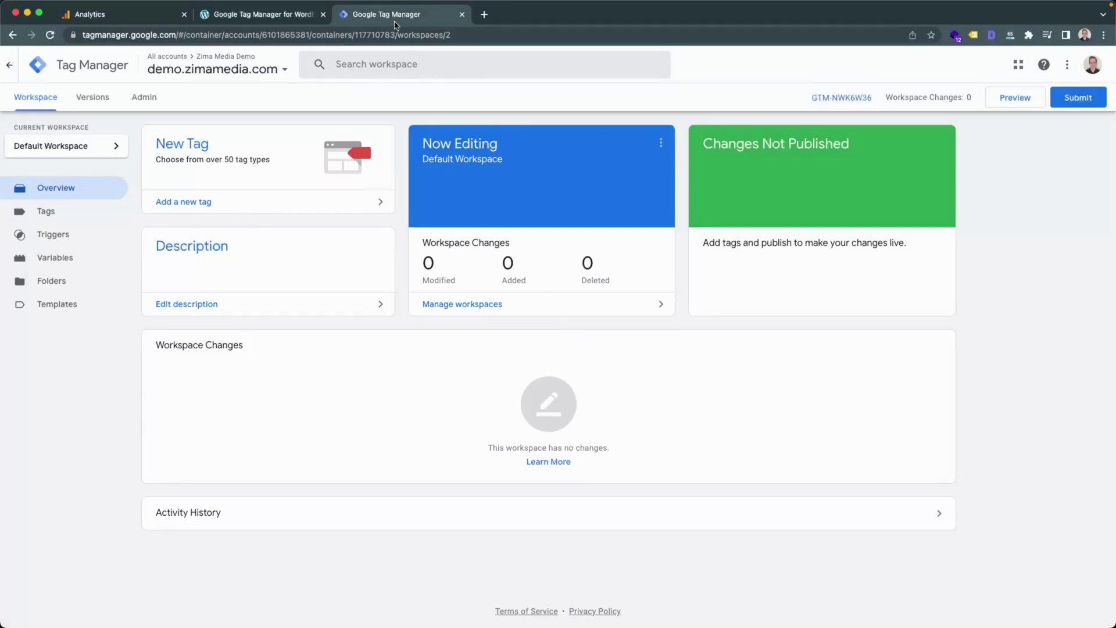
left_click(104, 17)
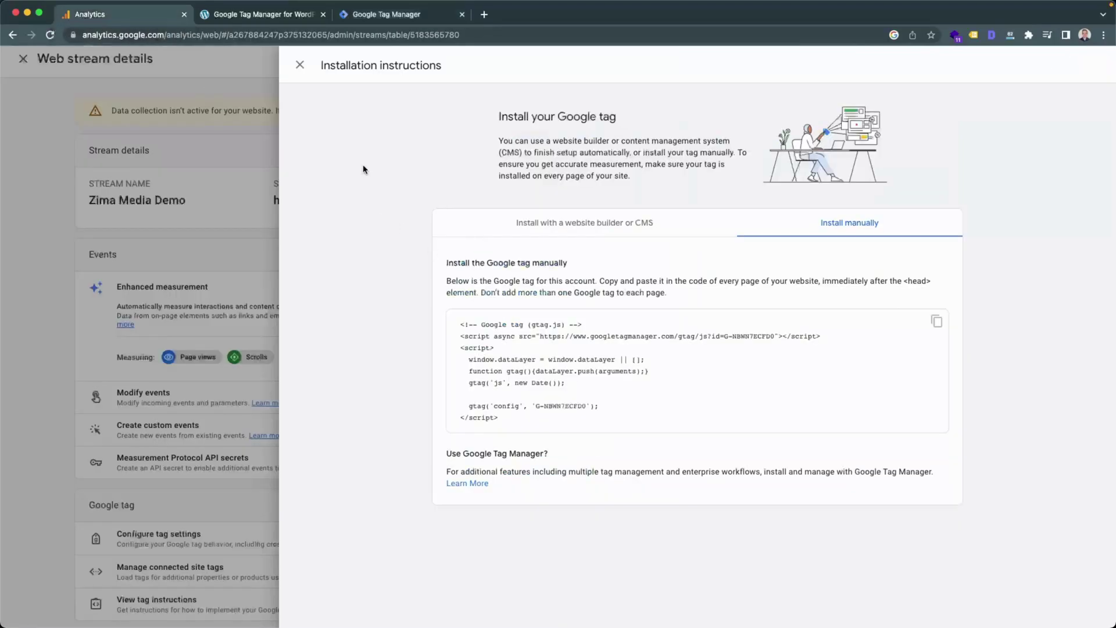
left_click(300, 66)
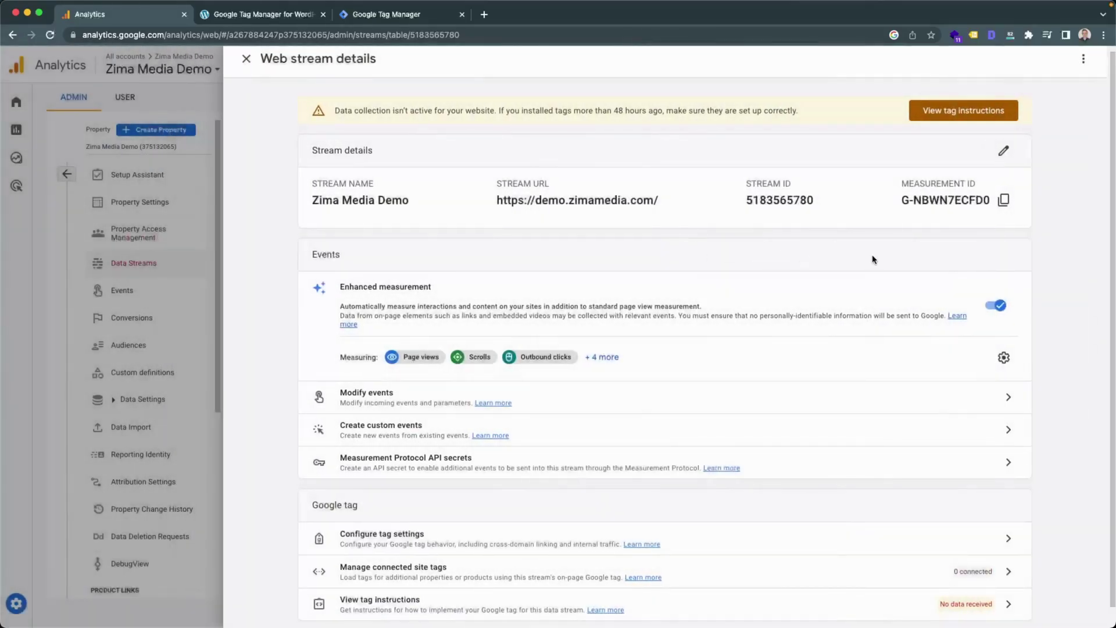
left_click(1005, 200)
Step: In Google Tag Manager, start a new tag named GA4 - Zima Media Demo with the type Google Analytics: GA4 Configuration
left_click(401, 21)
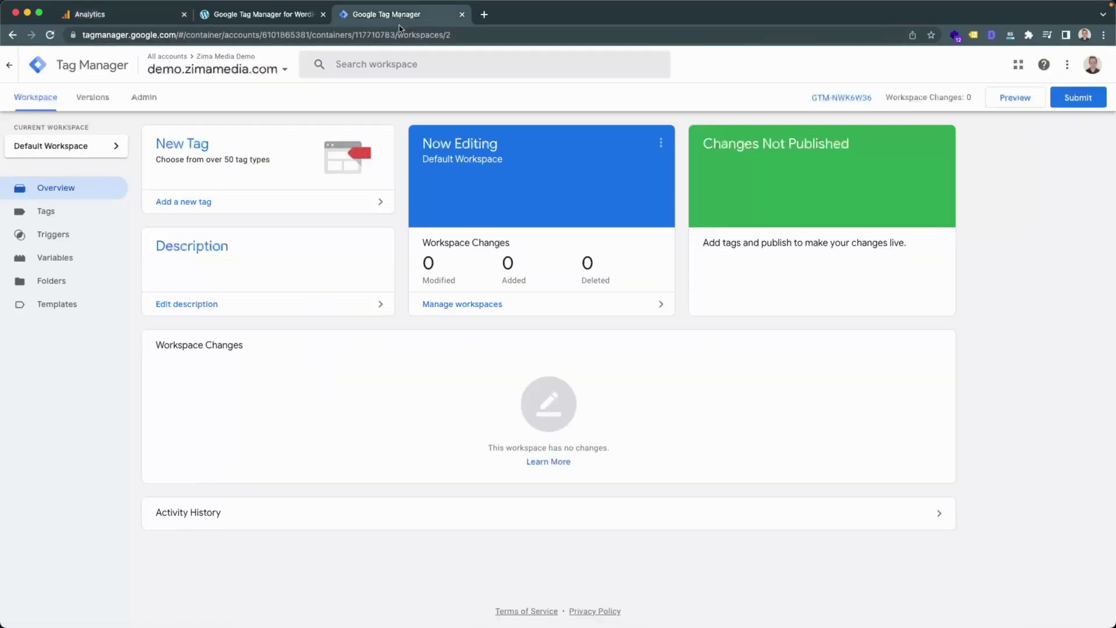
left_click(189, 147)
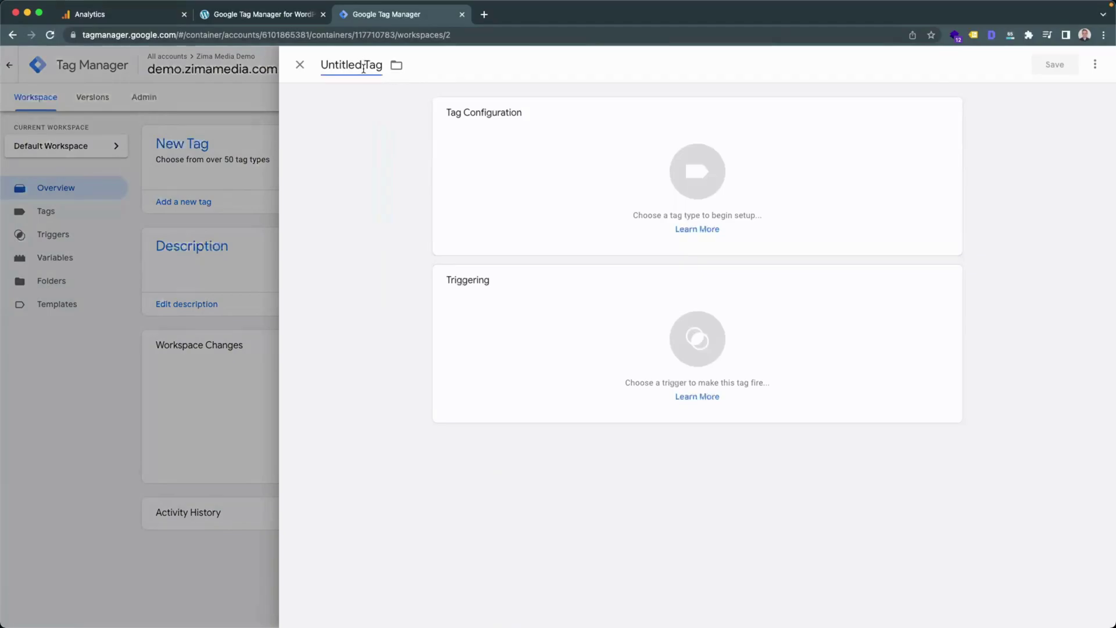
left_click(363, 68)
type("GA4 - Zima Med")
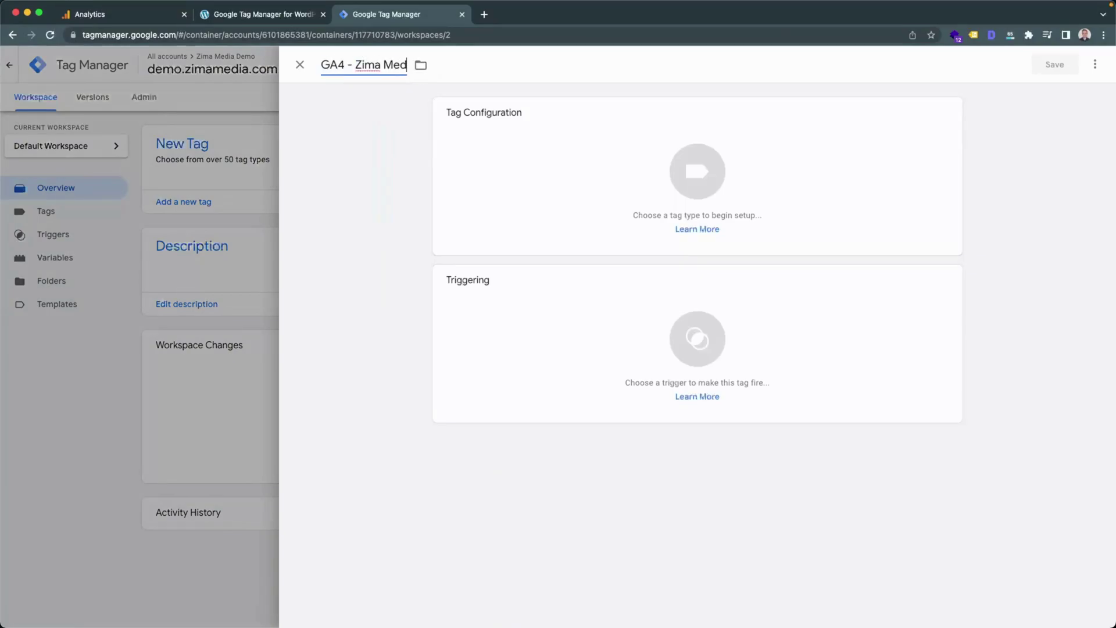
type("ia Demo")
left_click(340, 163)
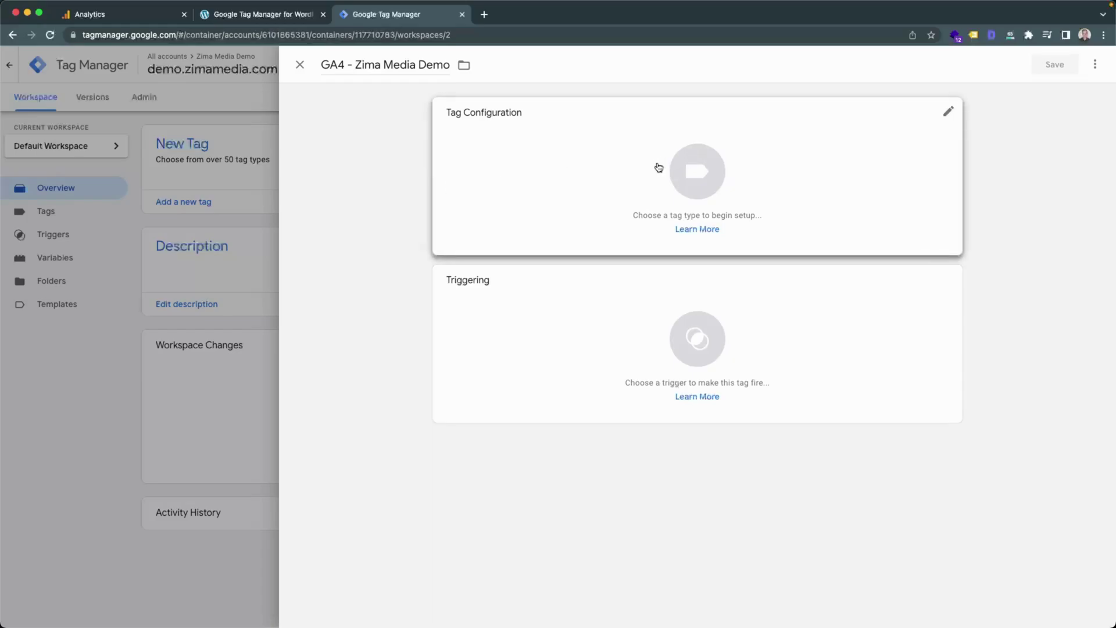
left_click(609, 168)
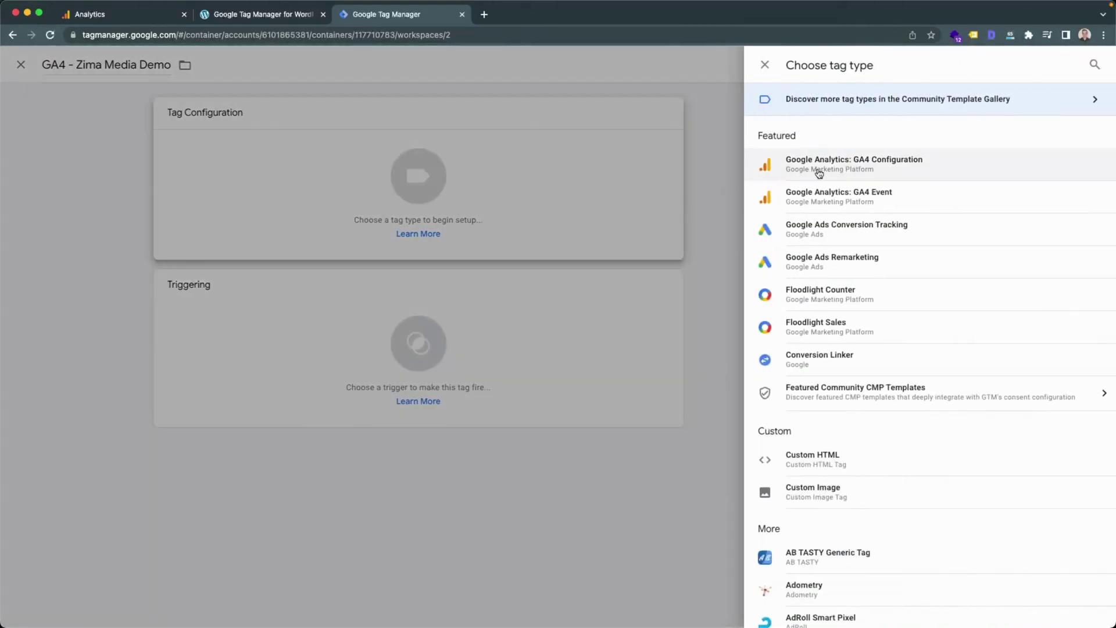
left_click(903, 166)
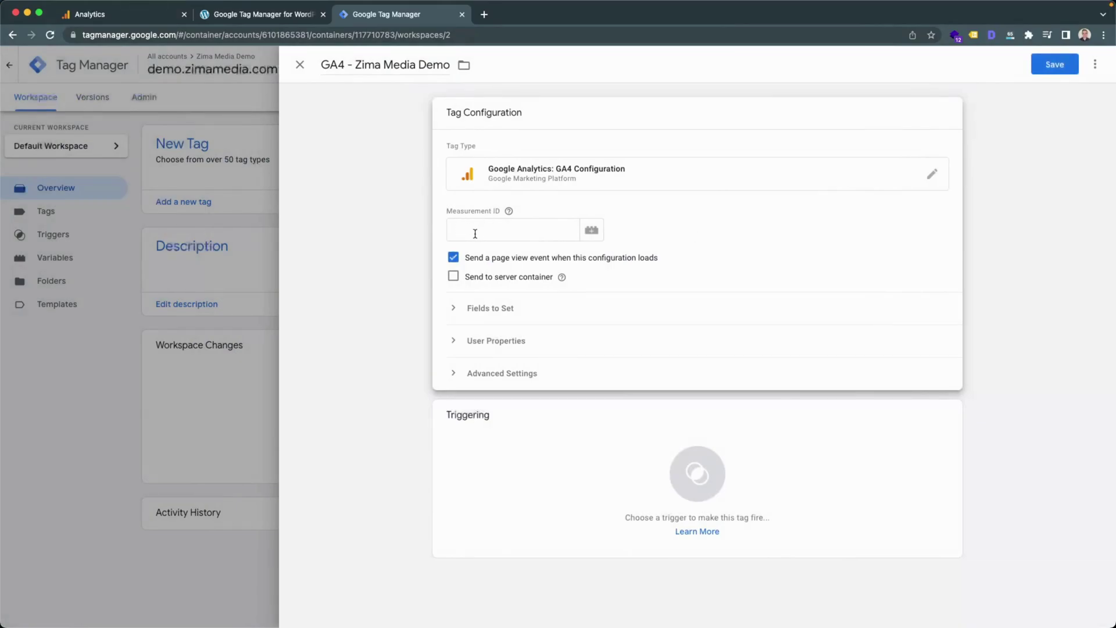
Step: Paste the copied Measurement ID into the configuration of the GA4 - Zima Media Demo tag
right_click(448, 219)
left_click(504, 317)
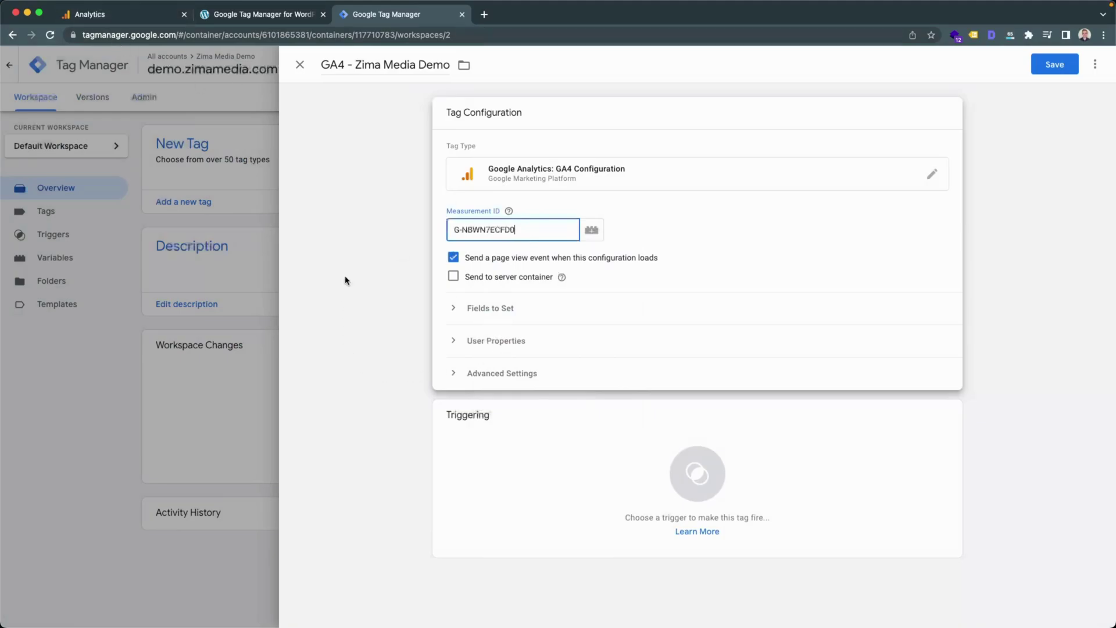
left_click(365, 261)
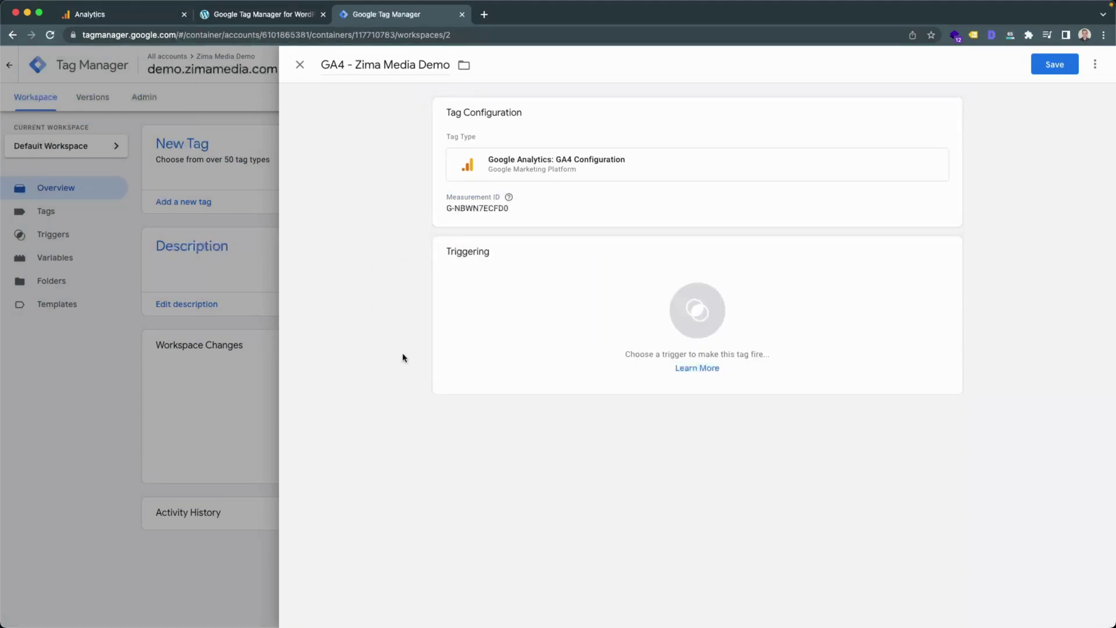
Step: Set the tag to fire on the All Pages page view trigger and save the tag
left_click(549, 289)
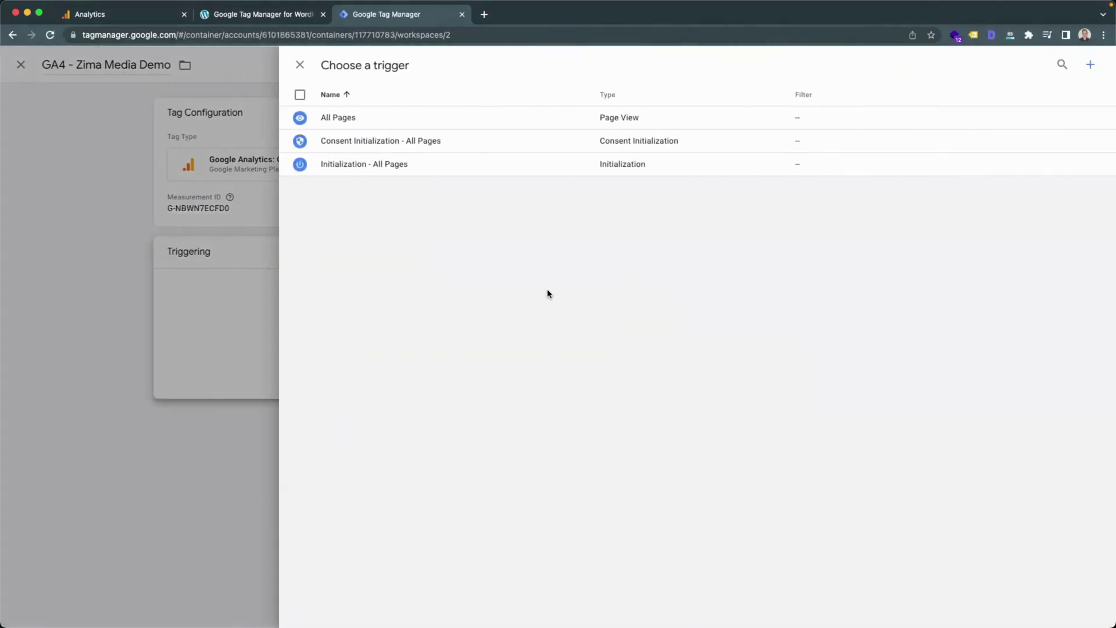
left_click(359, 119)
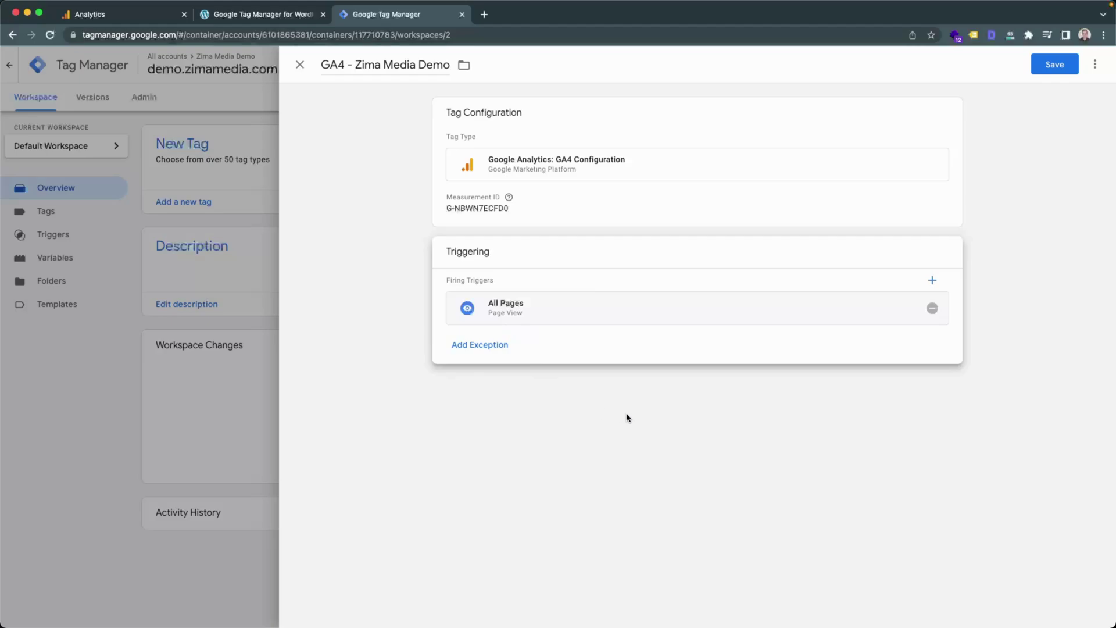
left_click(1060, 68)
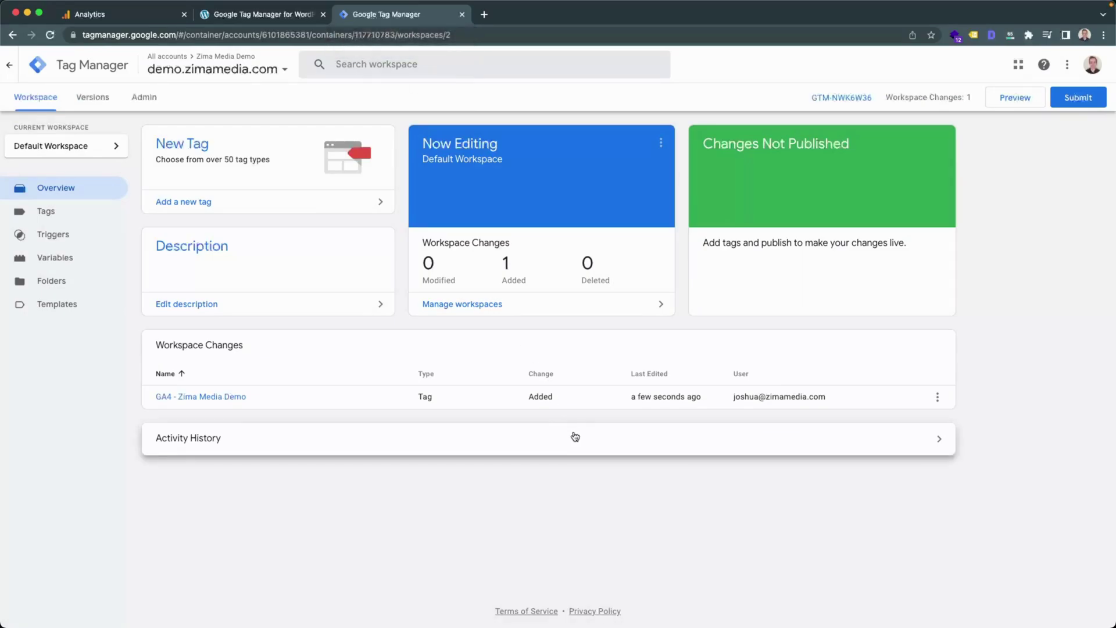
Step: Submit and publish the workspace changes as Version 1 - GA4 Link with the description Linked GA4 Property
left_click(1080, 100)
left_click(491, 199)
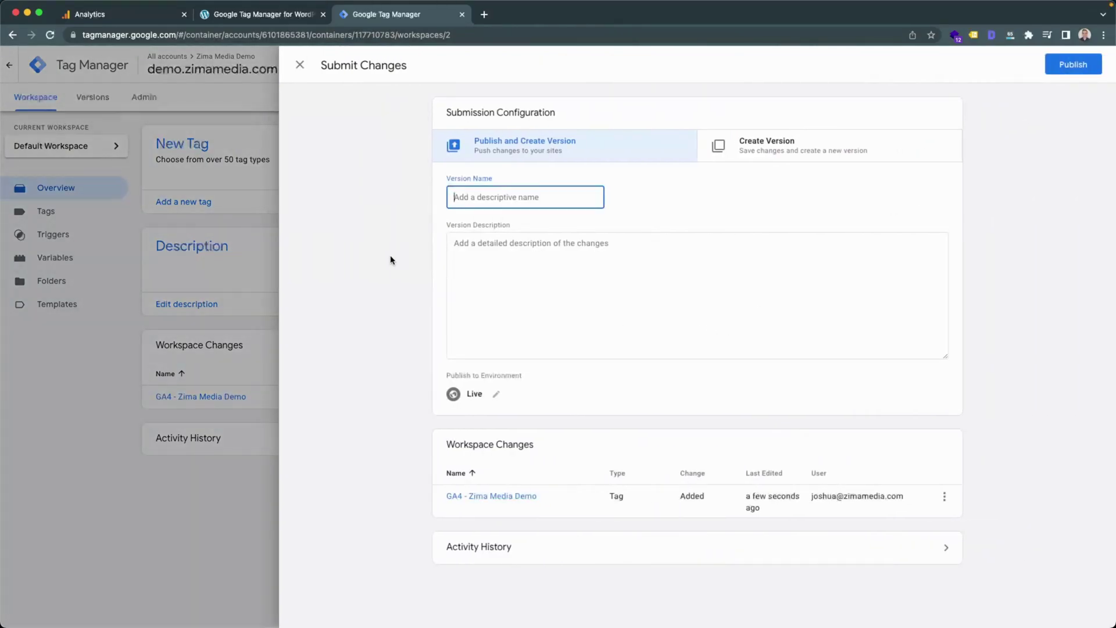
type("Version 1 - GA4 Link")
left_click(550, 262)
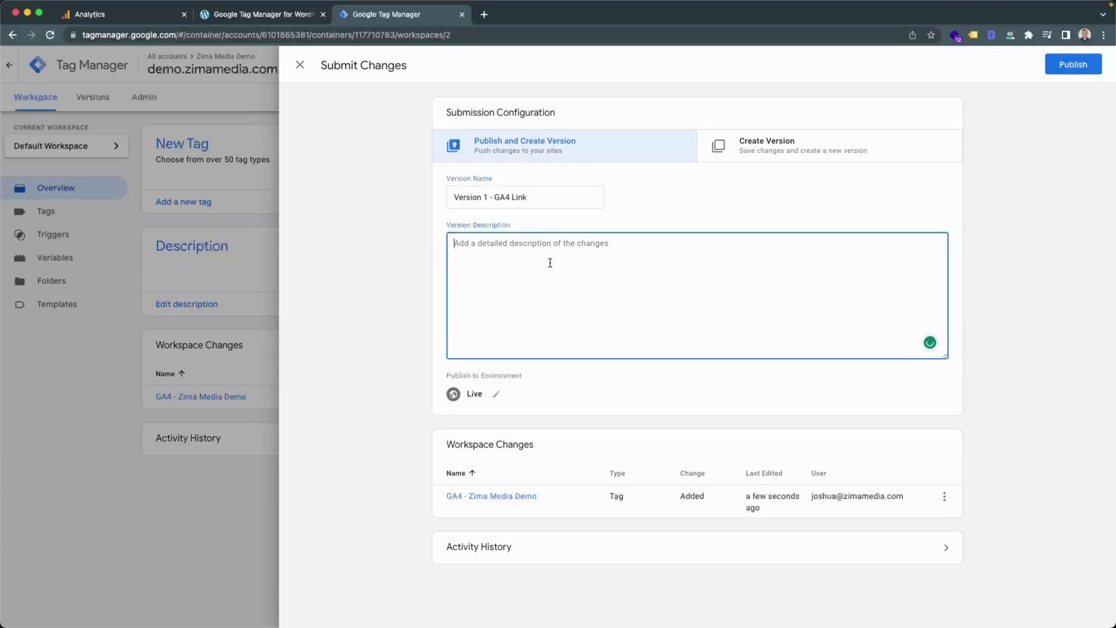
type("L")
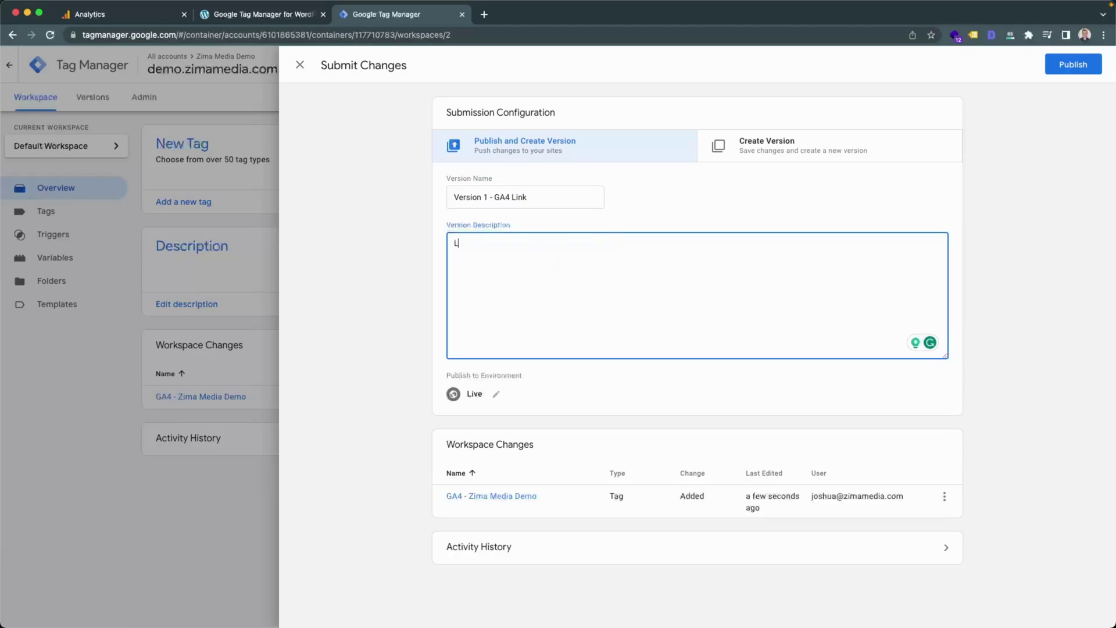
type("inked GA4 Property")
left_click(1088, 69)
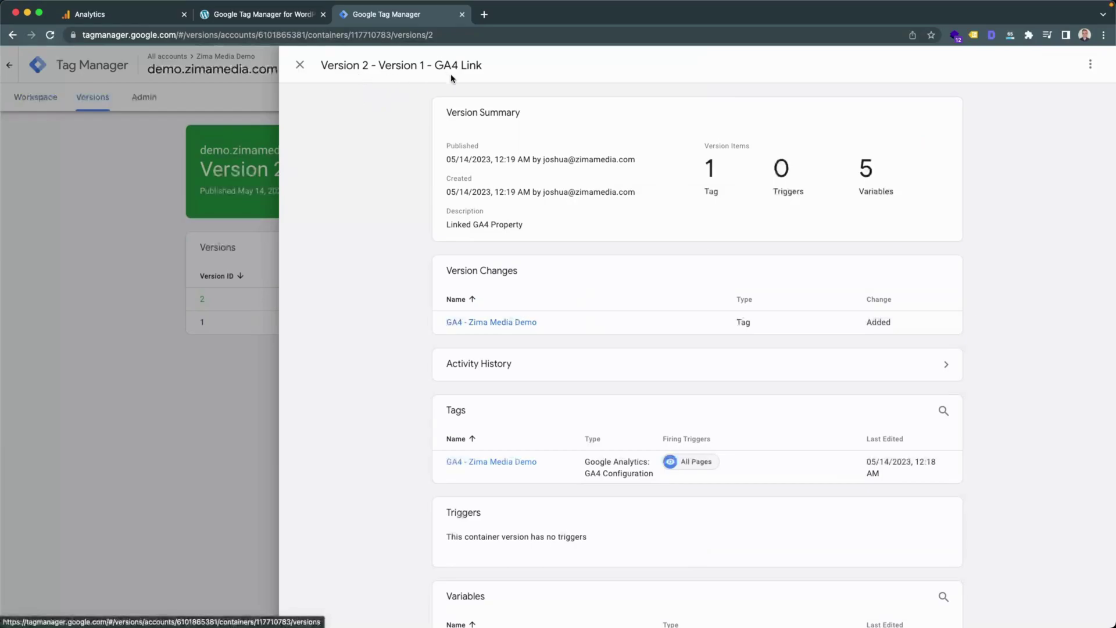
Step: In Google Analytics, check the Realtime overview of the Zima Media GA4 property for live site visitors
left_click(96, 14)
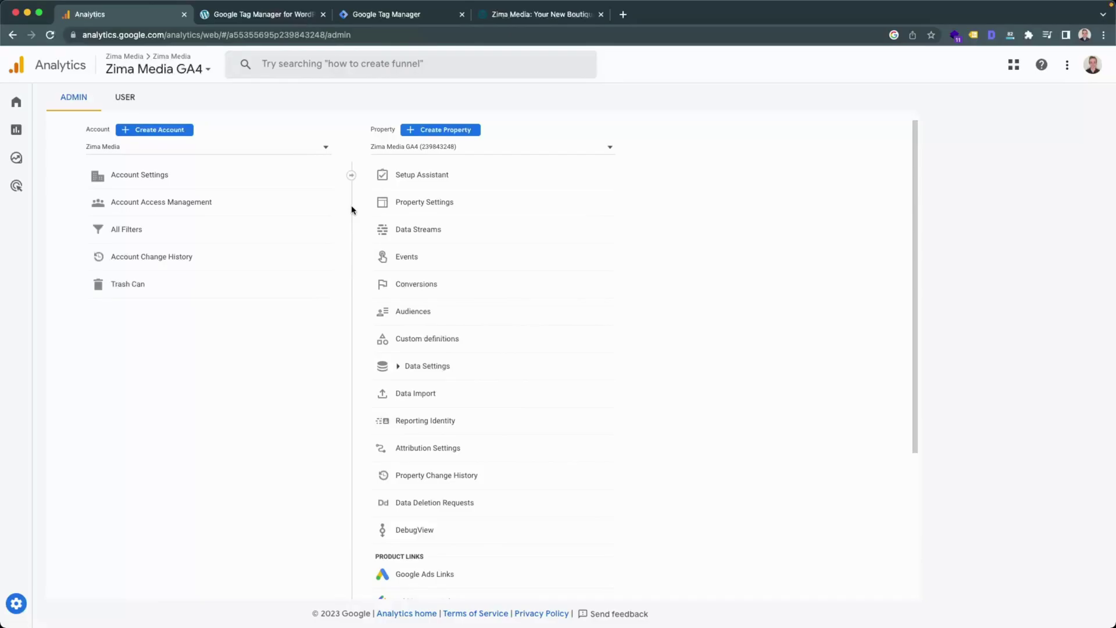
left_click(533, 14)
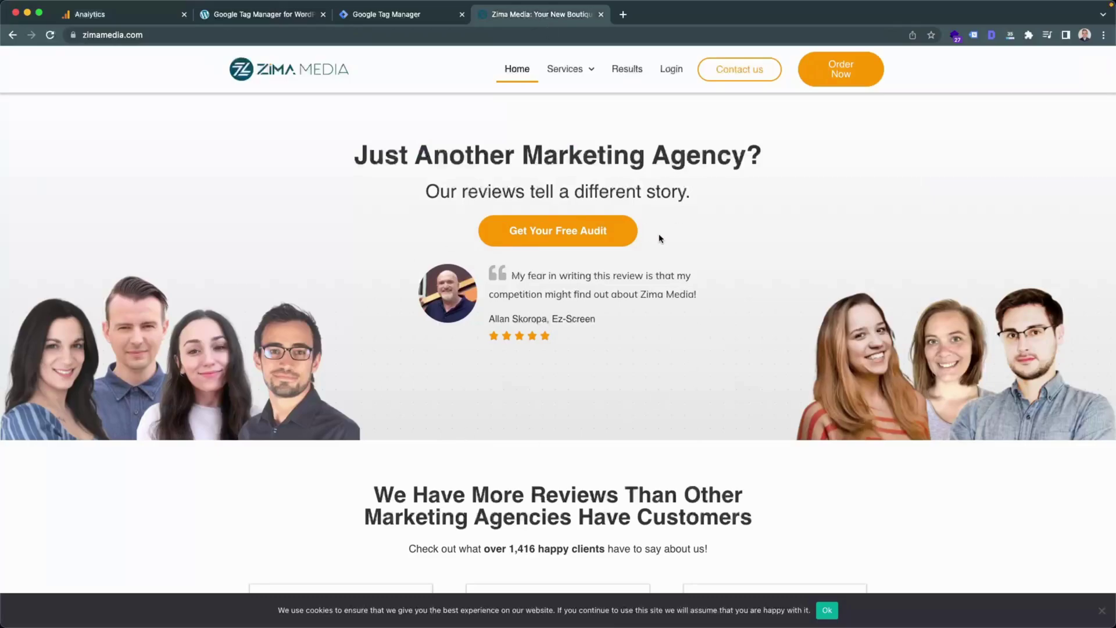
left_click(114, 17)
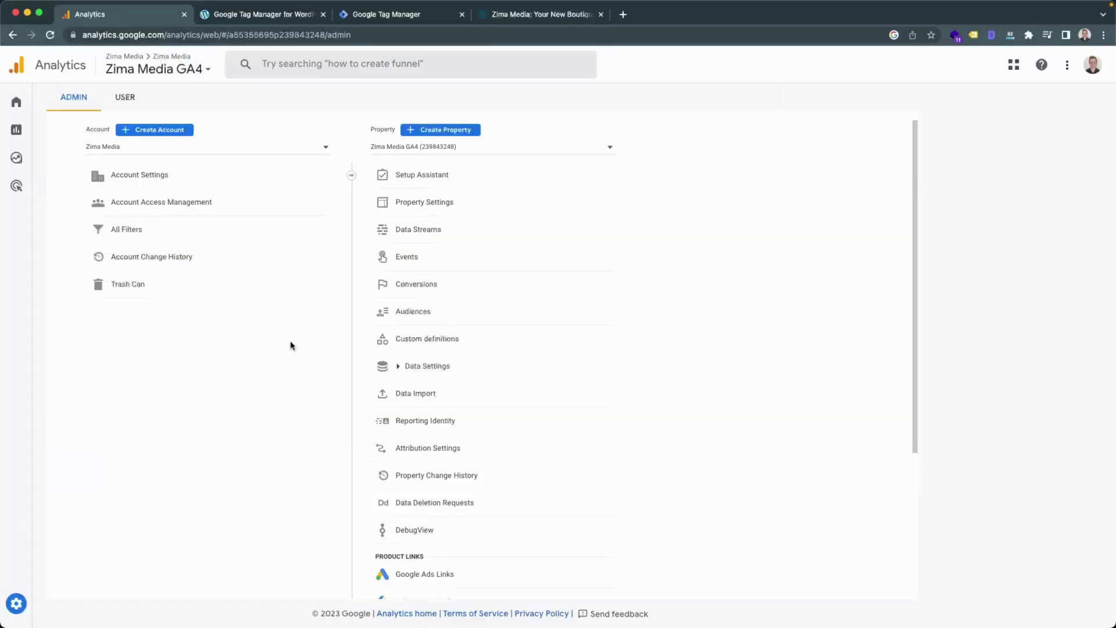
mouse_move(18, 133)
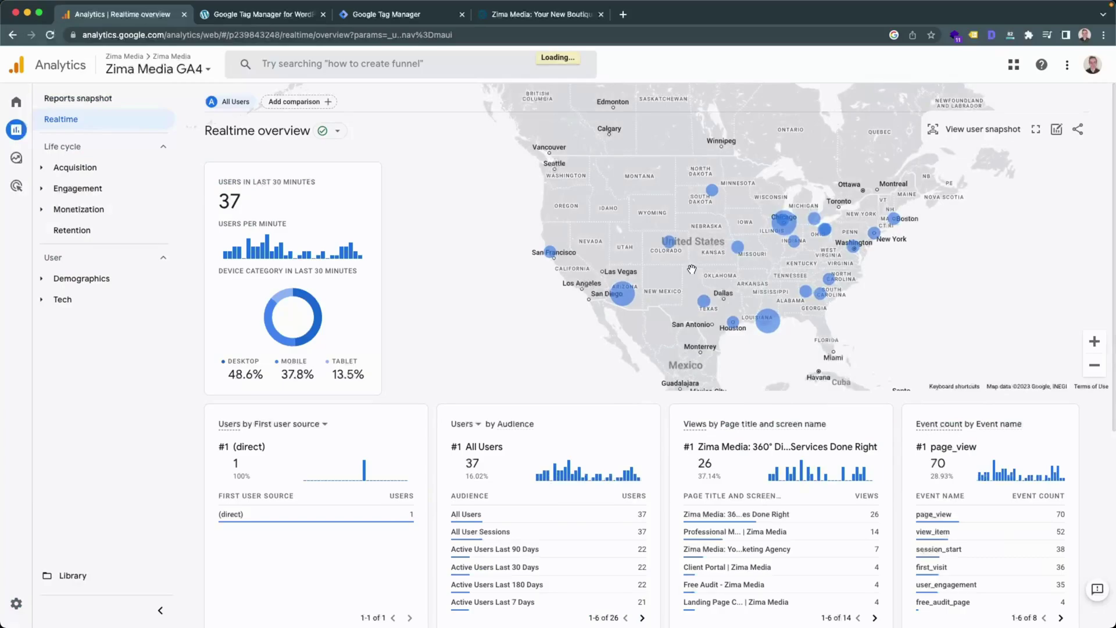
mouse_move(798, 309)
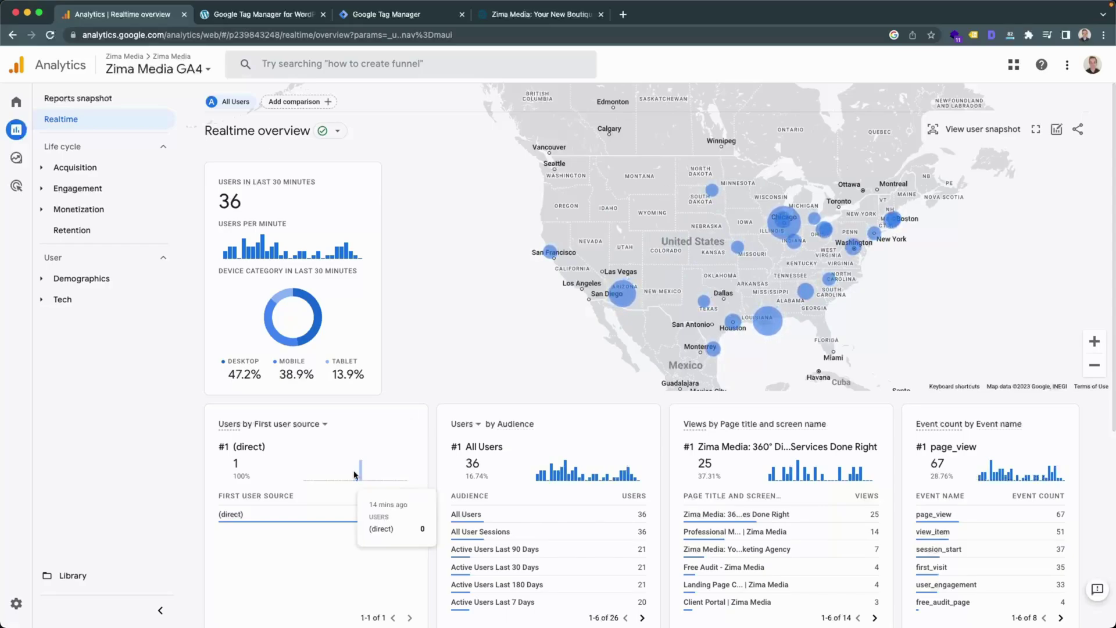
Step: Go to the Zima Media Demo property's administration and review the account settings, leaving them without saving
left_click(16, 604)
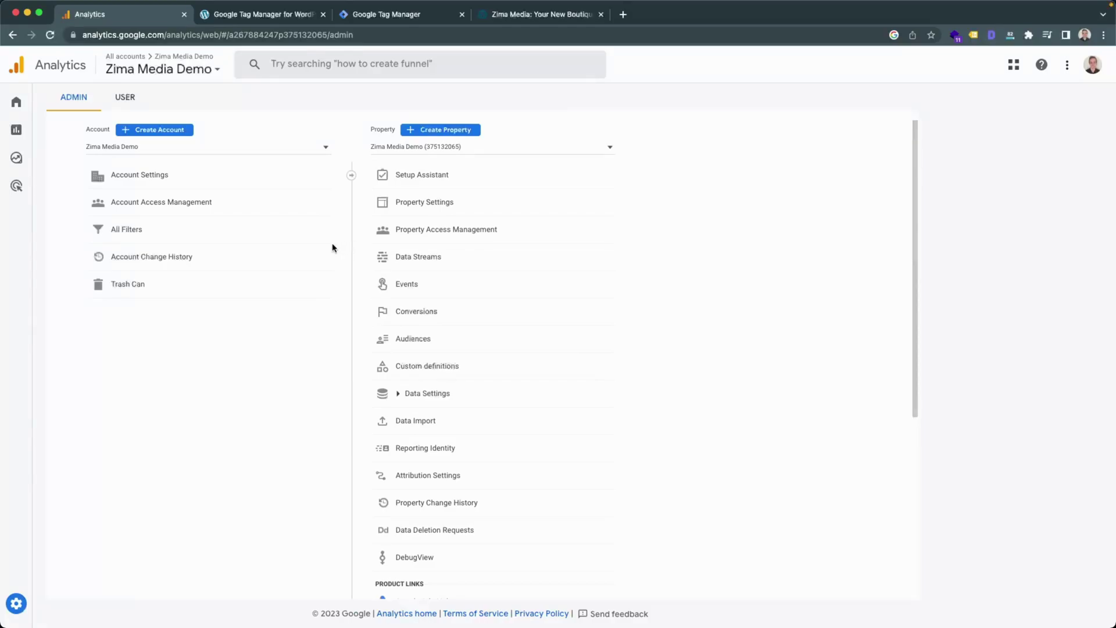
left_click(135, 179)
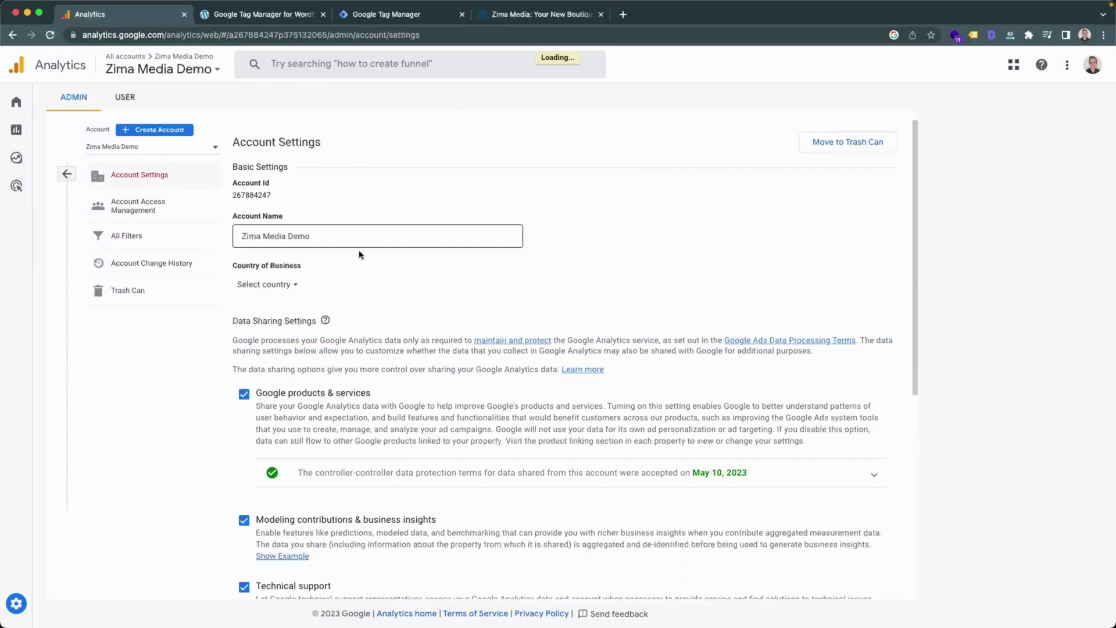
scroll(615, 468, "down", 6)
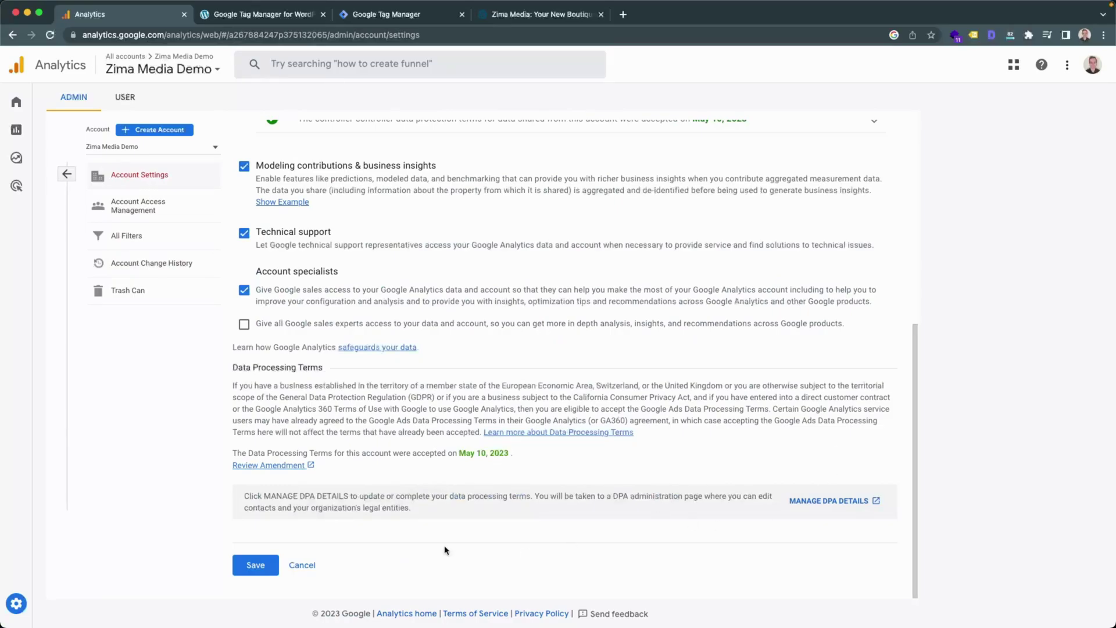
left_click(302, 565)
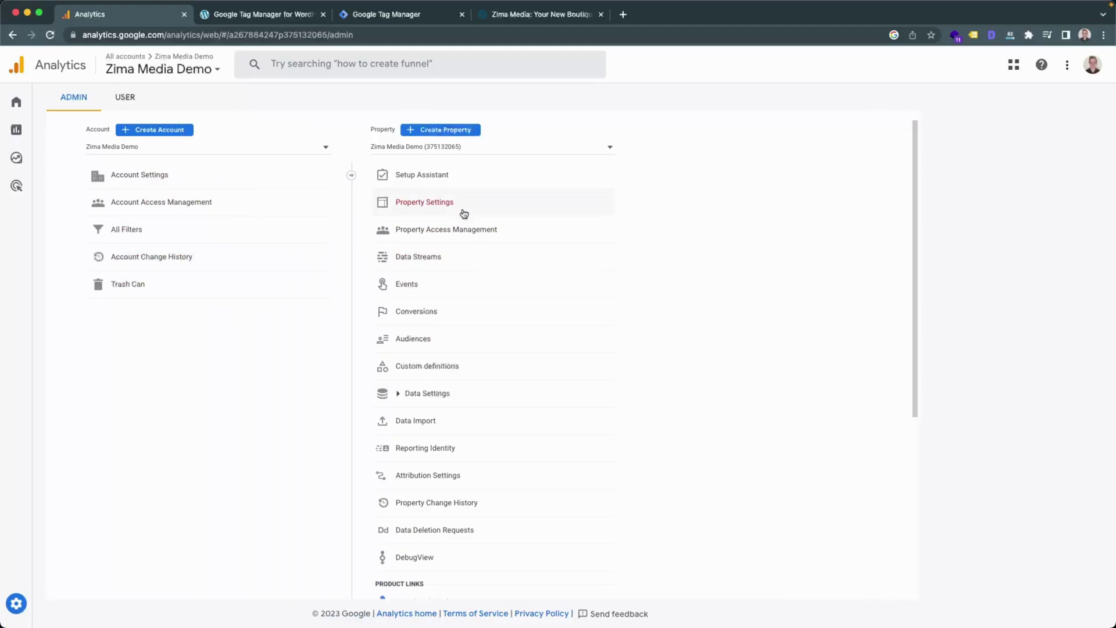
Step: Activate Google signals data collection for the Zima Media Demo property and accept the User Data Collection Acknowledgement
left_click(398, 396)
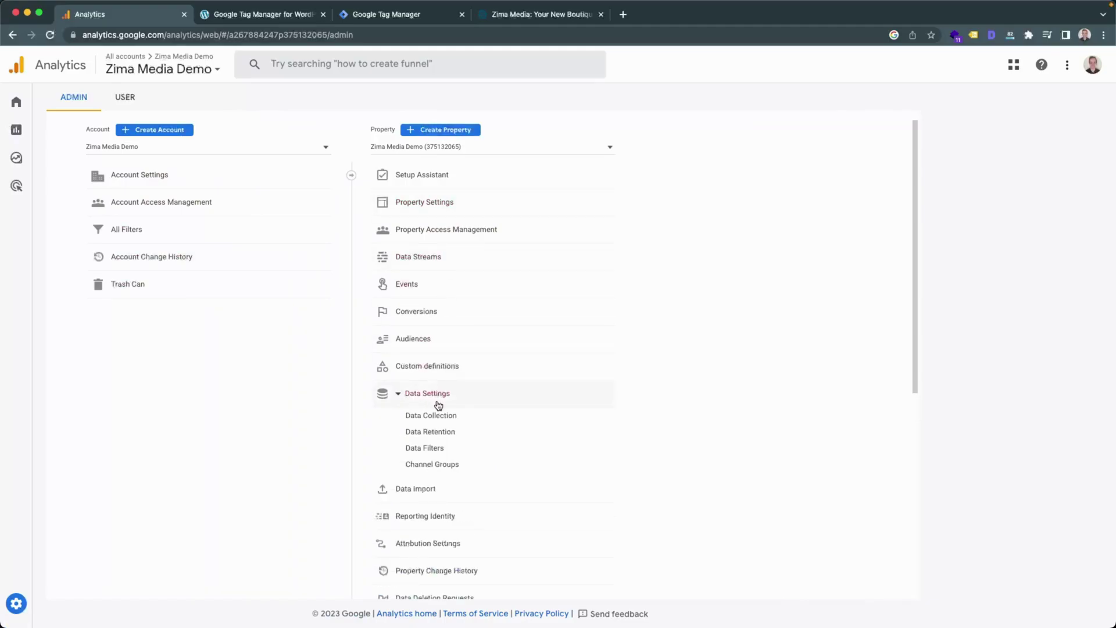
left_click(437, 418)
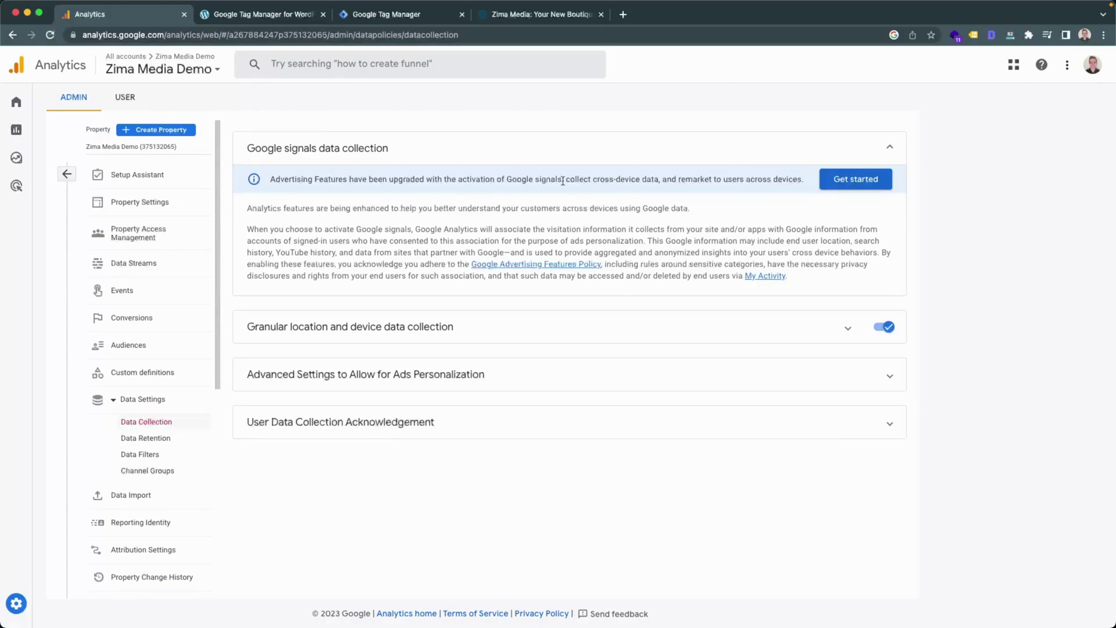
left_click(856, 181)
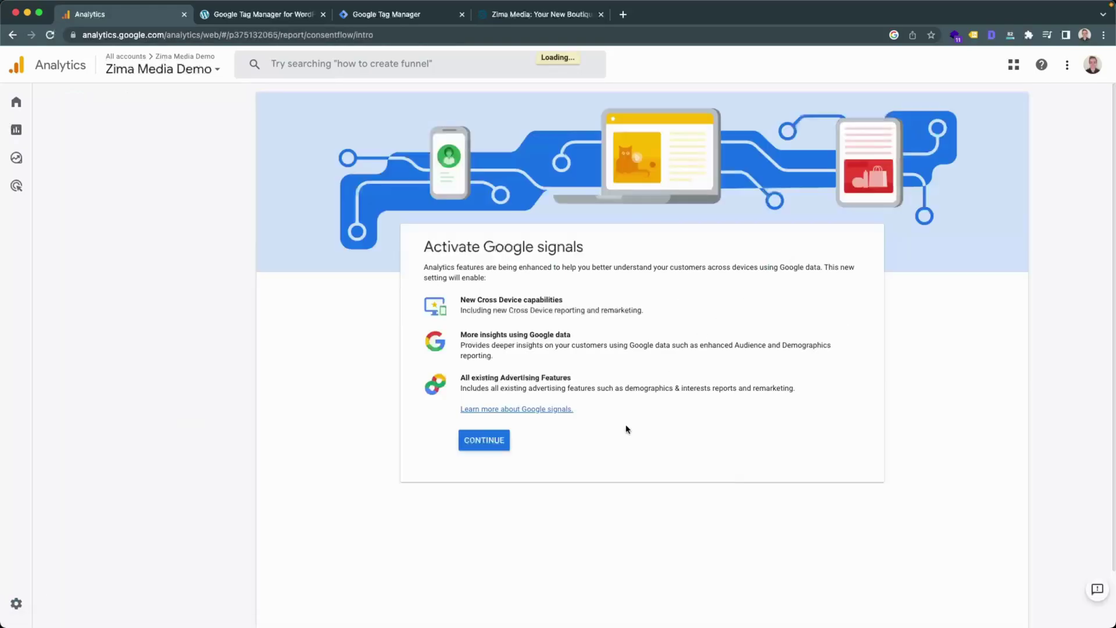
left_click(487, 444)
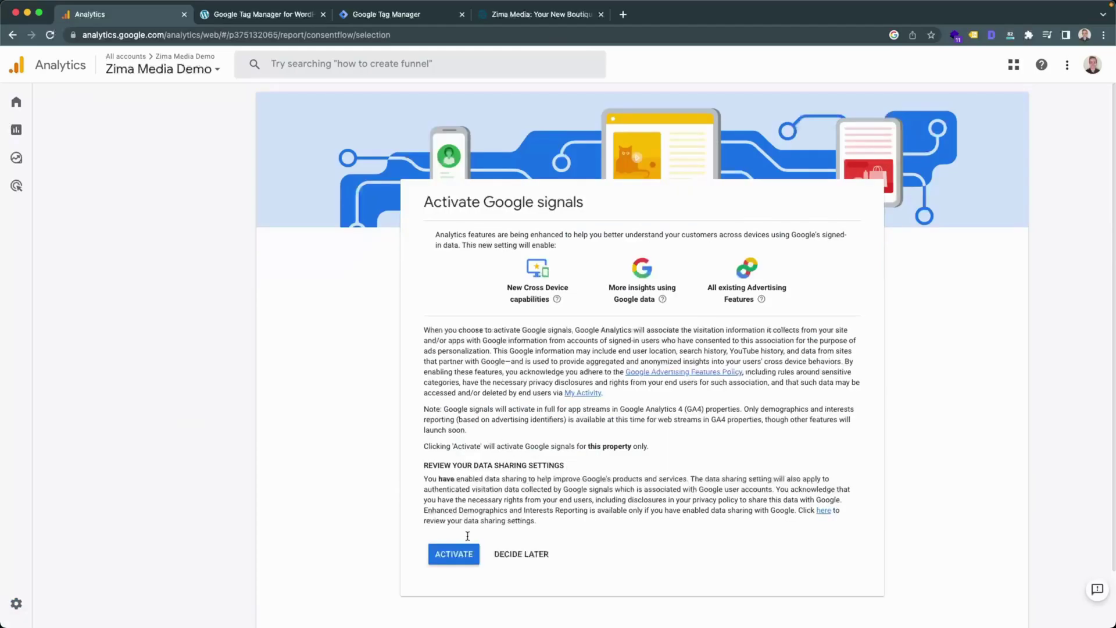
left_click(452, 556)
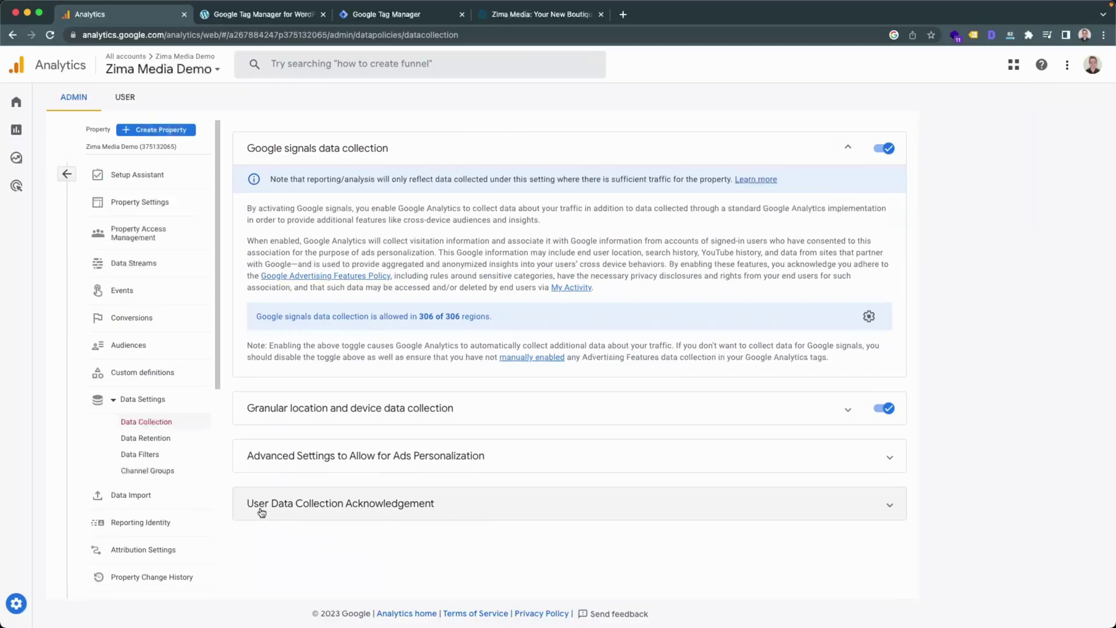
left_click(537, 514)
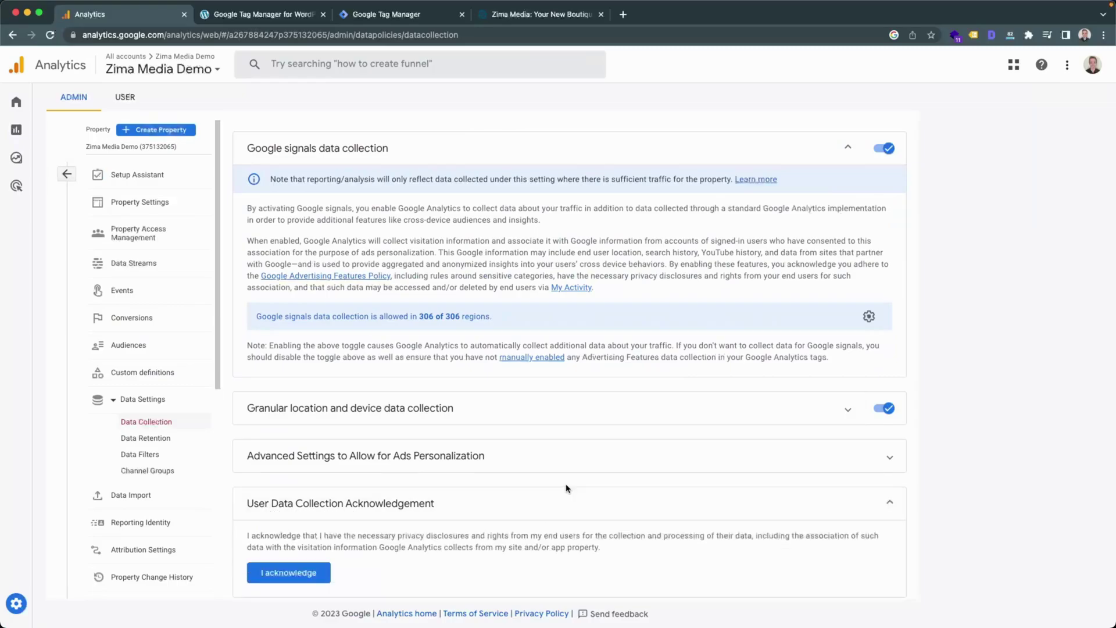
left_click(284, 575)
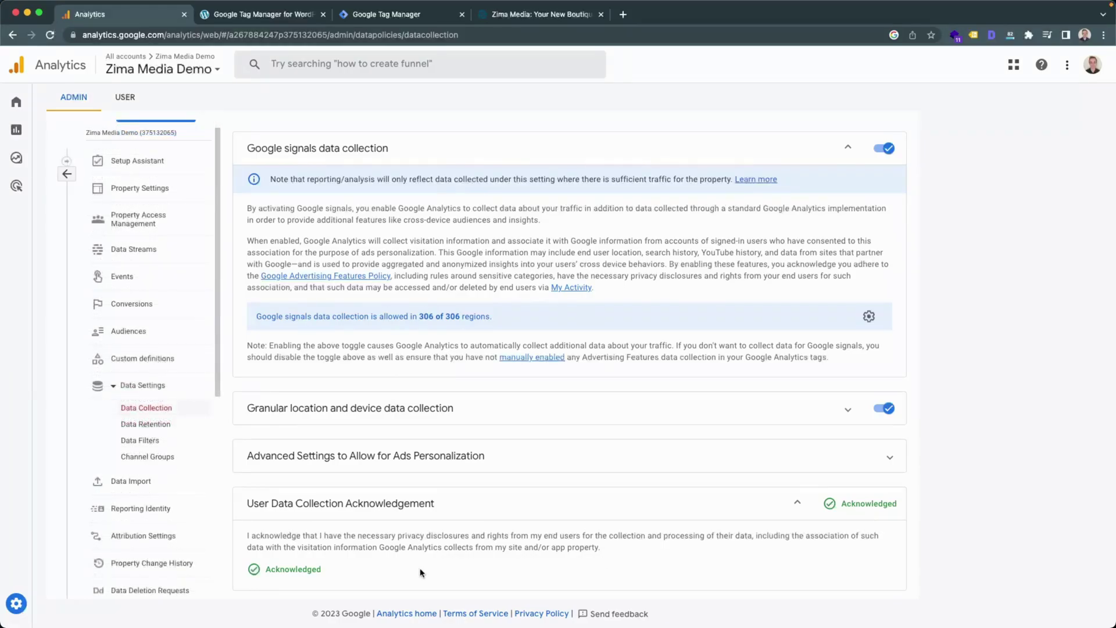
Step: Set the property's event data retention to 14 months and save
left_click(156, 424)
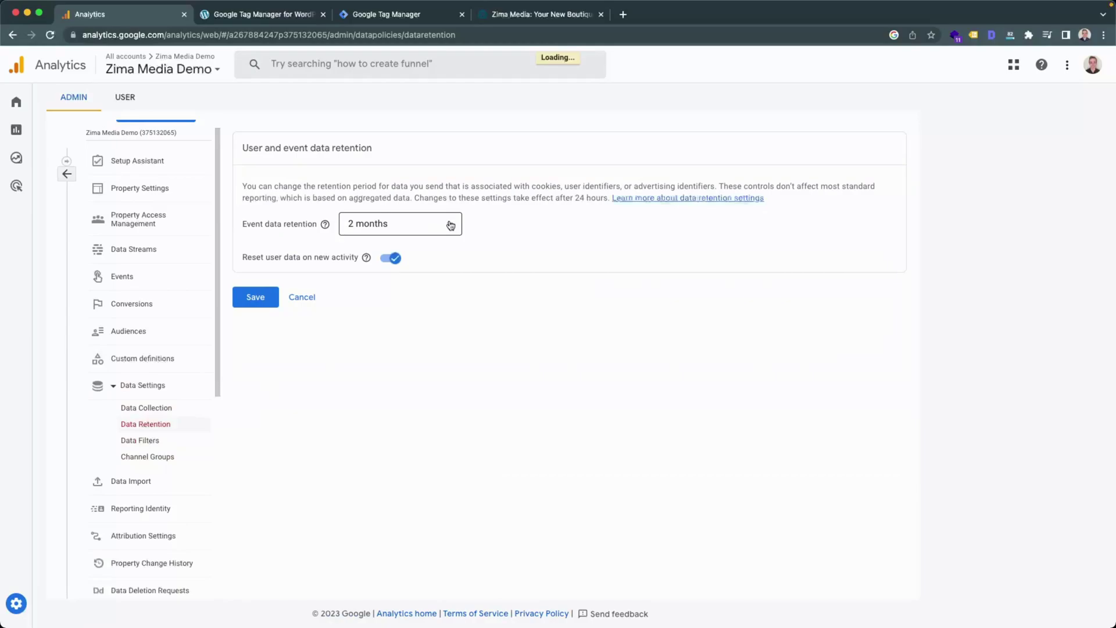
left_click(446, 226)
left_click(386, 284)
left_click(261, 302)
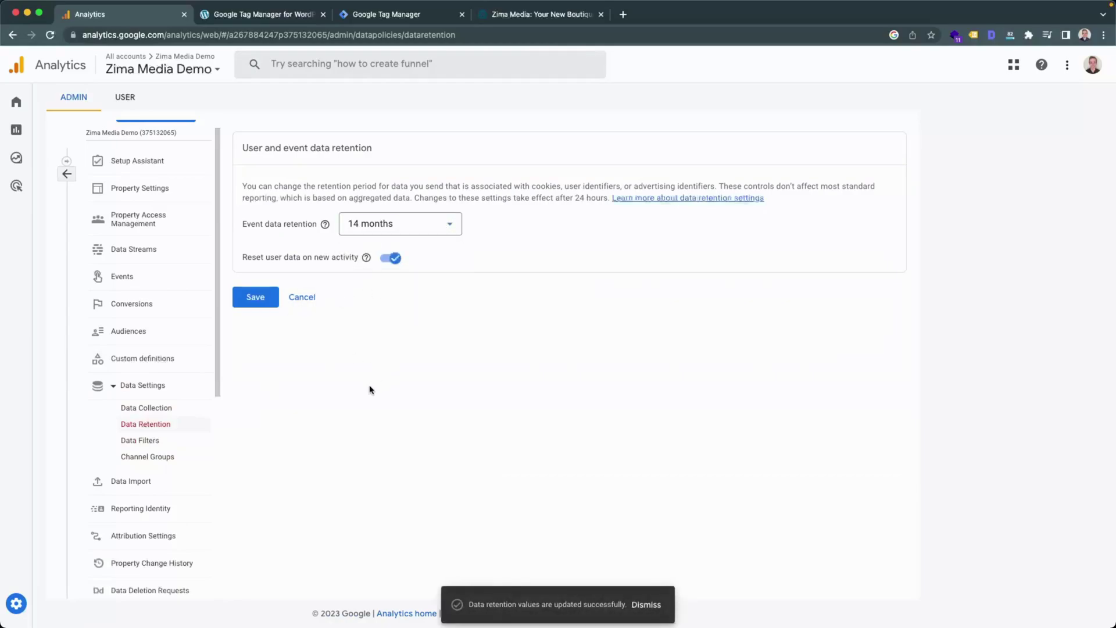
Step: Review the reporting attribution model and lookback windows in the property's attribution settings, leaving them without saving
scroll(158, 426, "down", 2)
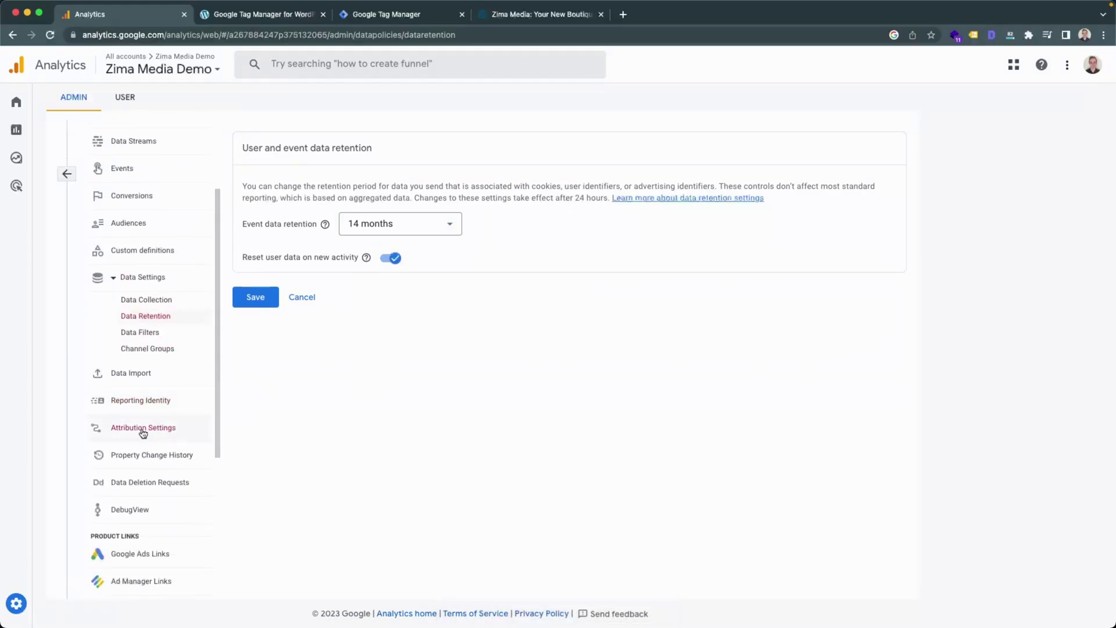
left_click(144, 429)
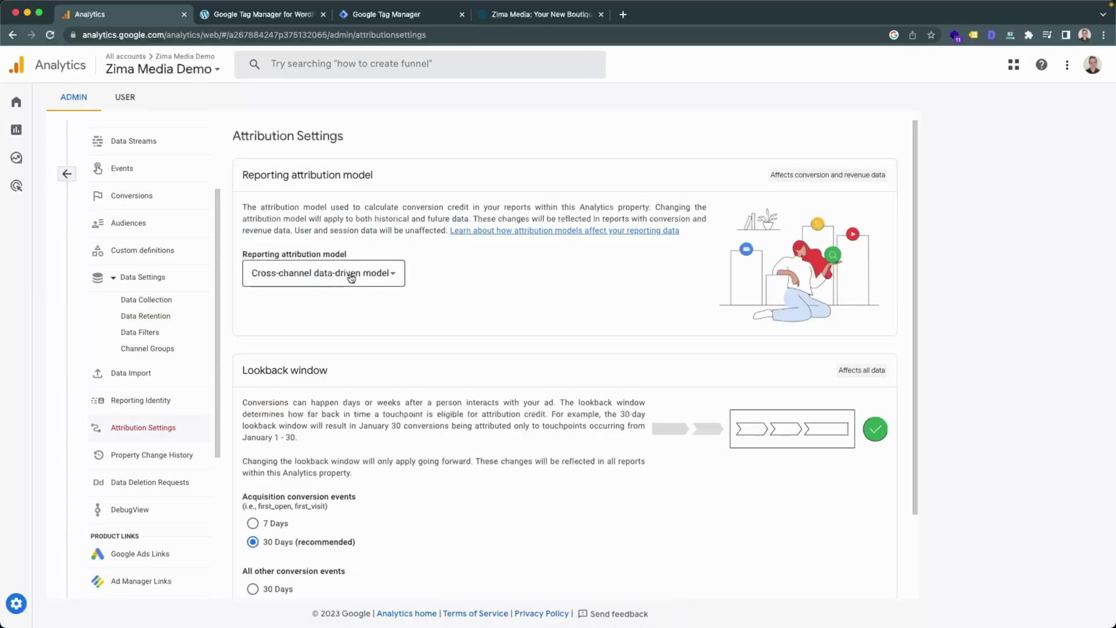
scroll(460, 385, "down", 2)
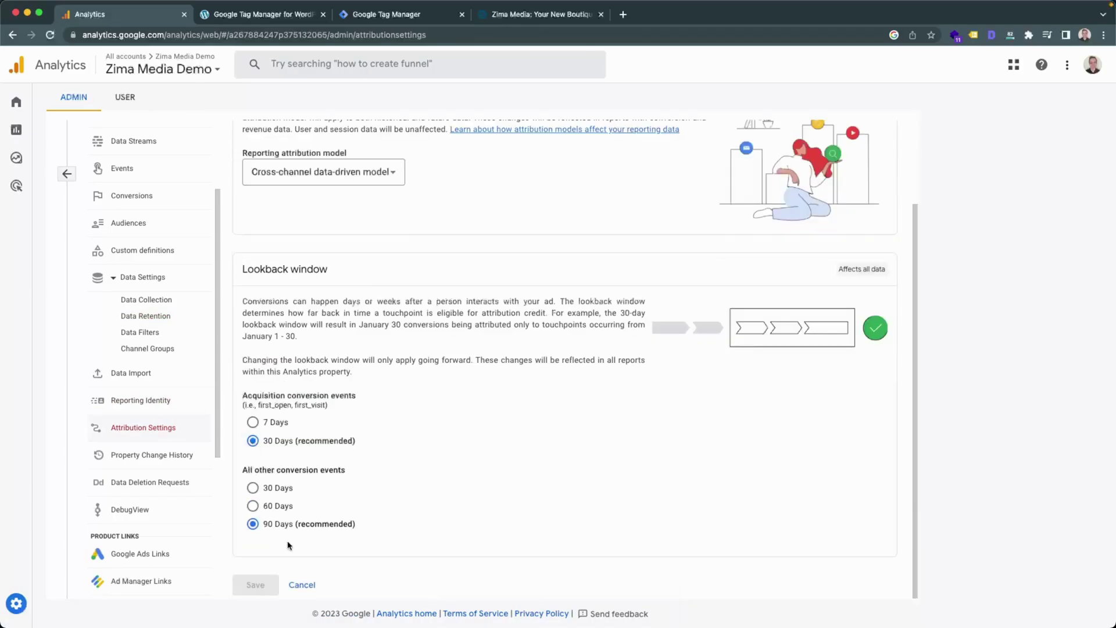
left_click(302, 585)
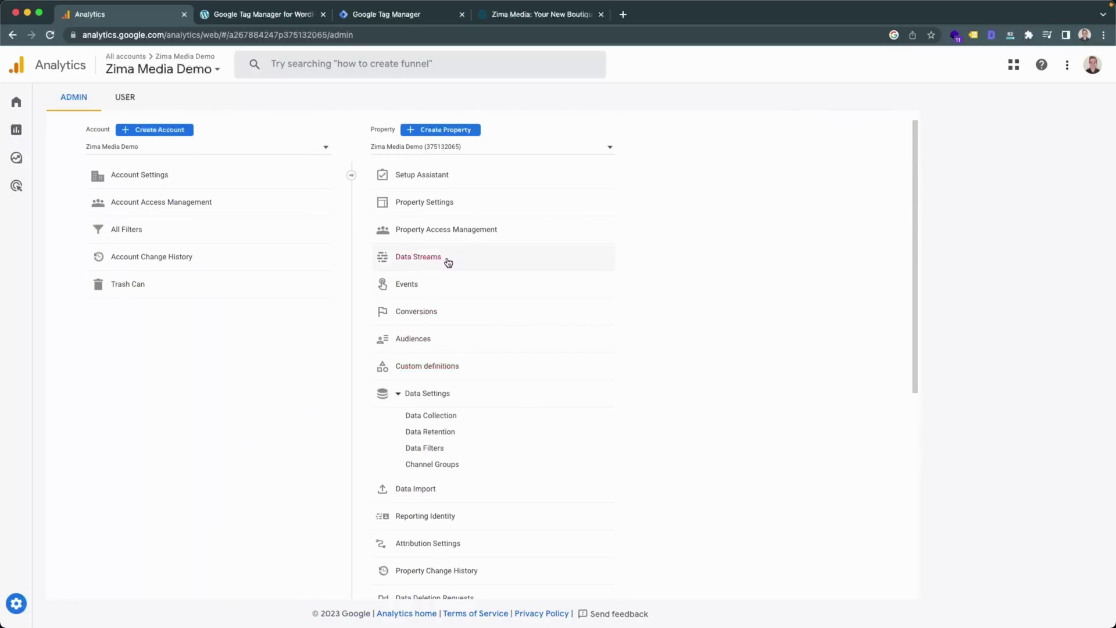
Step: Open the Google tag settings of the Zima Media Demo web data stream
left_click(439, 257)
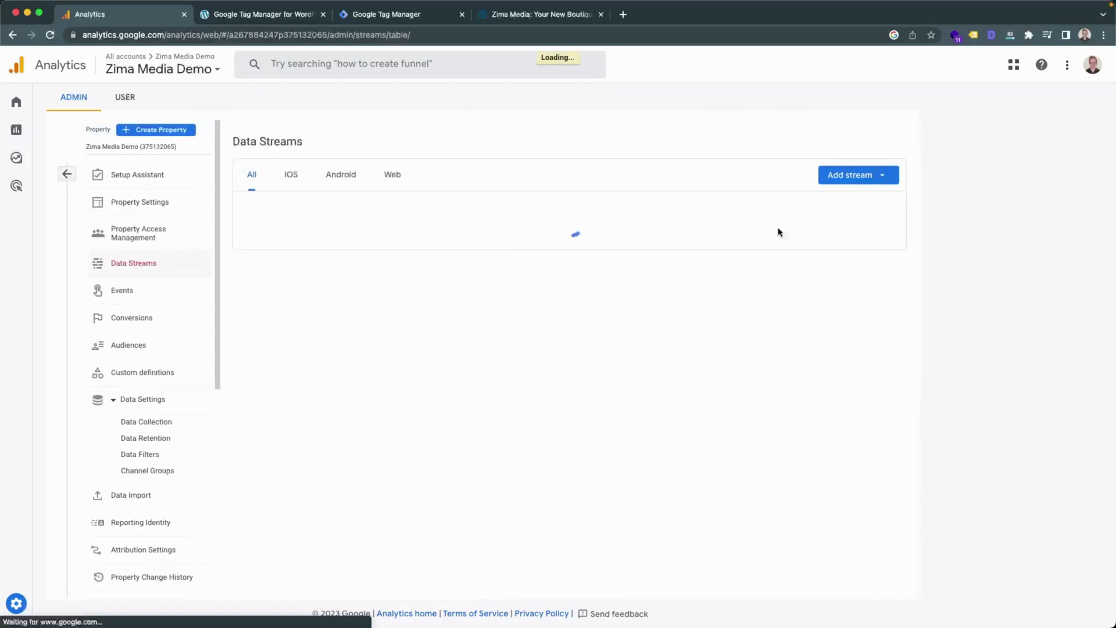
left_click(850, 216)
scroll(837, 436, "down", 1)
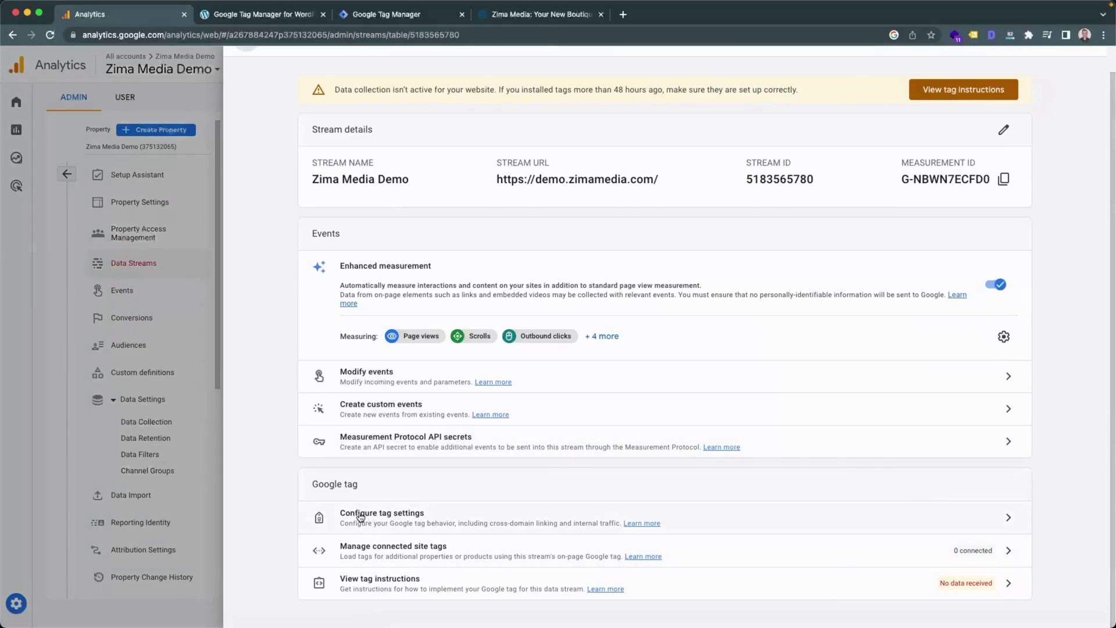
left_click(889, 530)
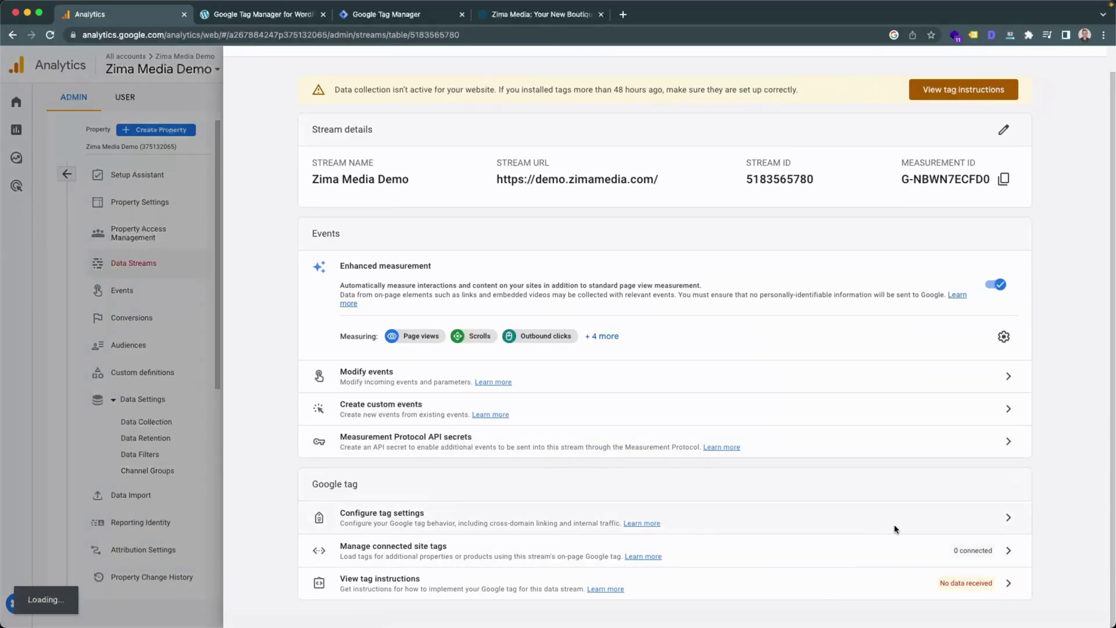
left_click(1006, 521)
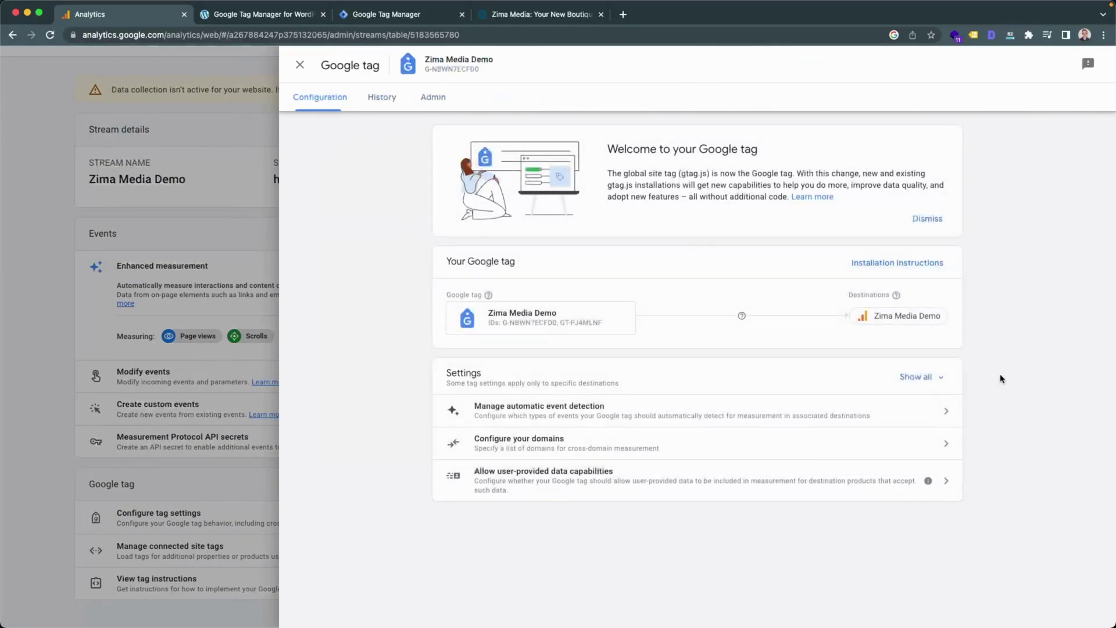
Step: Show all Google tag settings and list demo.zimamedia.com as an unwanted referral using the match type Referral domain contains
left_click(934, 380)
scroll(993, 408, "down", 1)
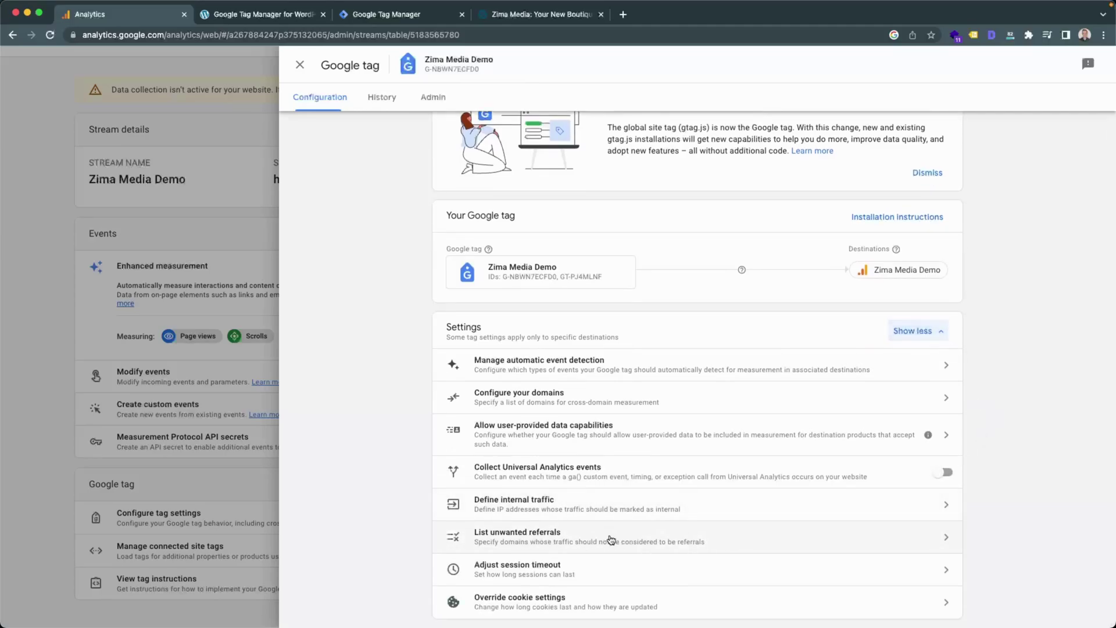
left_click(735, 539)
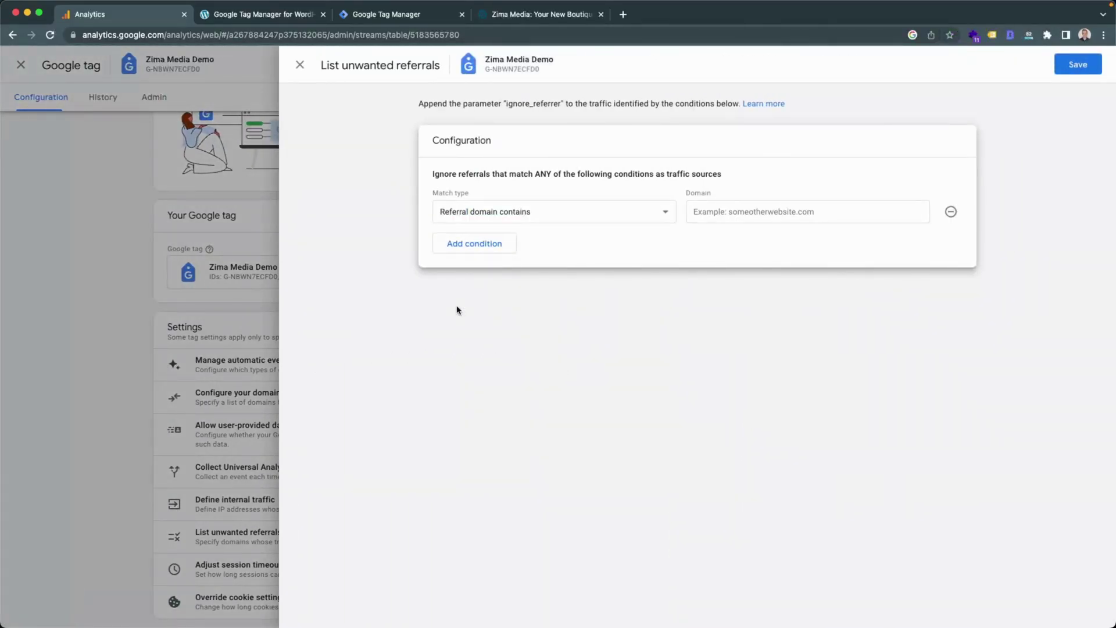
right_click(723, 214)
left_click(749, 301)
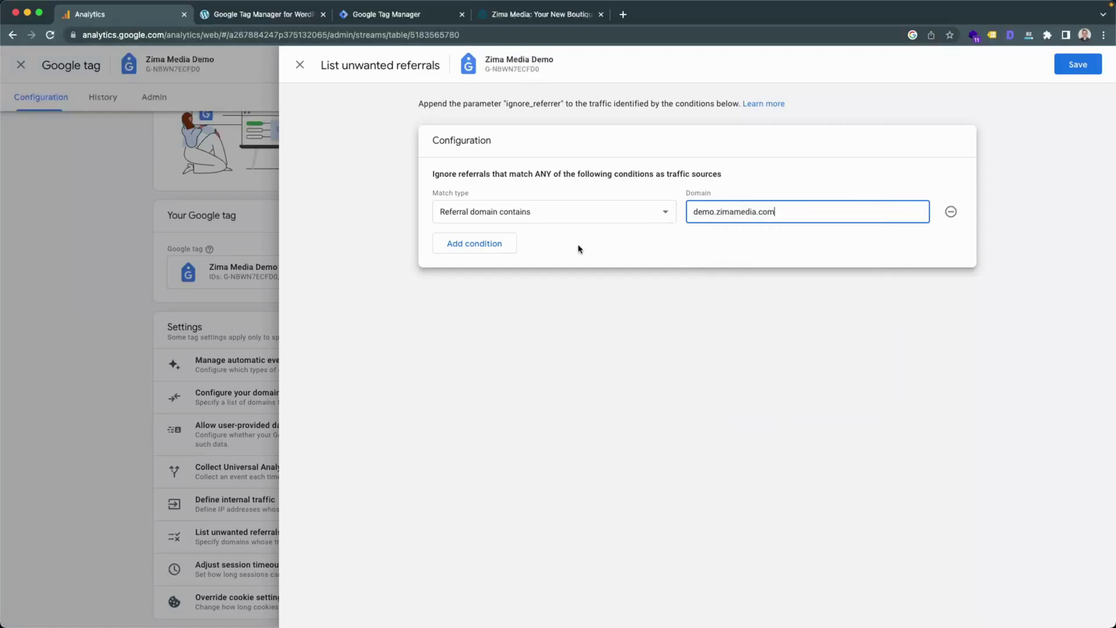
Step: Add unwanted referral conditions for domains containing paypal.com, pay.google.com and pay.facebook.com, and save the list
left_click(470, 246)
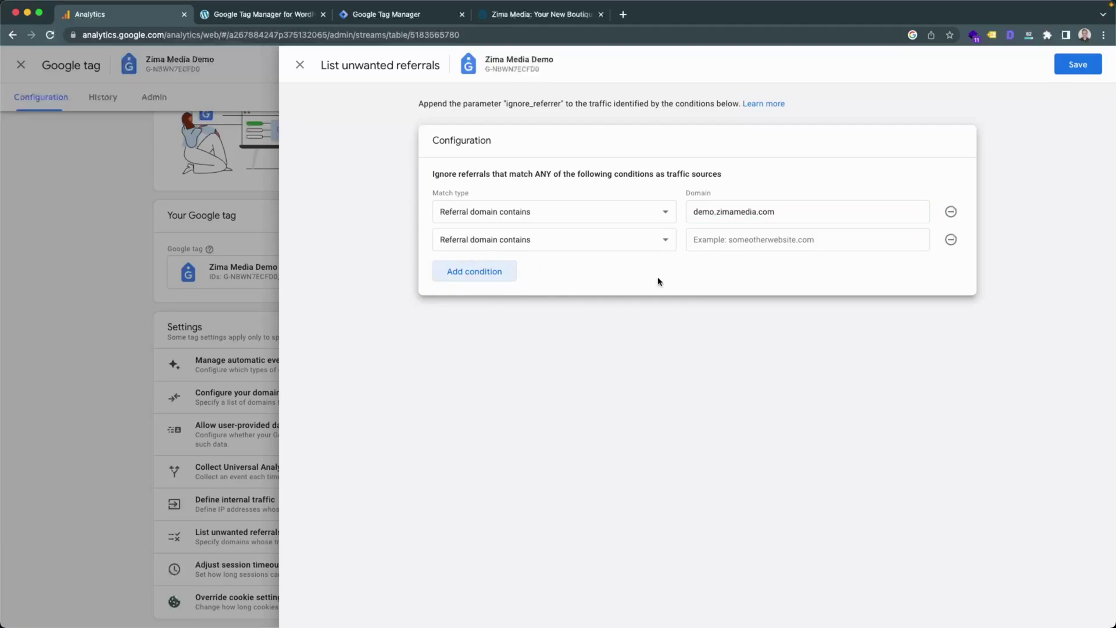
left_click(729, 240)
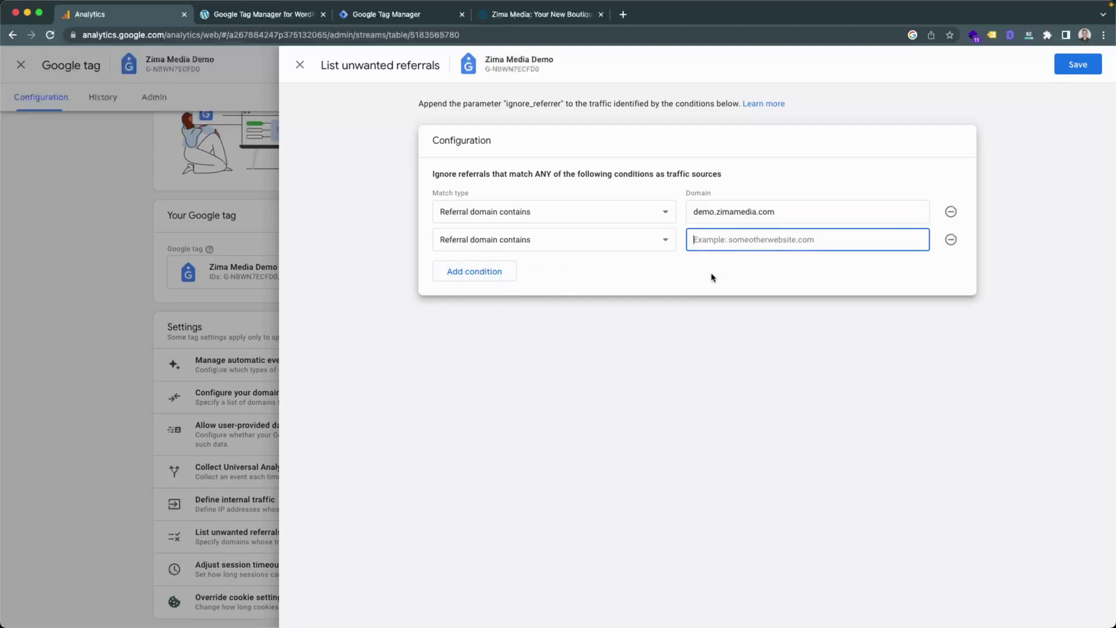
type("paypal.com")
left_click(493, 273)
left_click(751, 262)
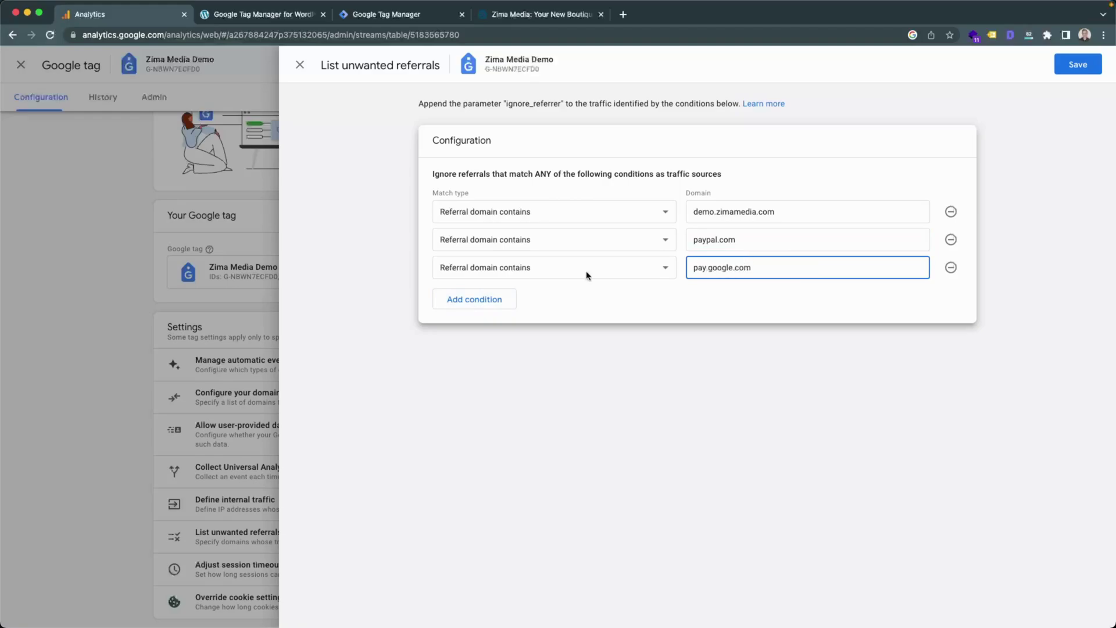
left_click(456, 302)
left_click(730, 295)
type("pay.facebook.com")
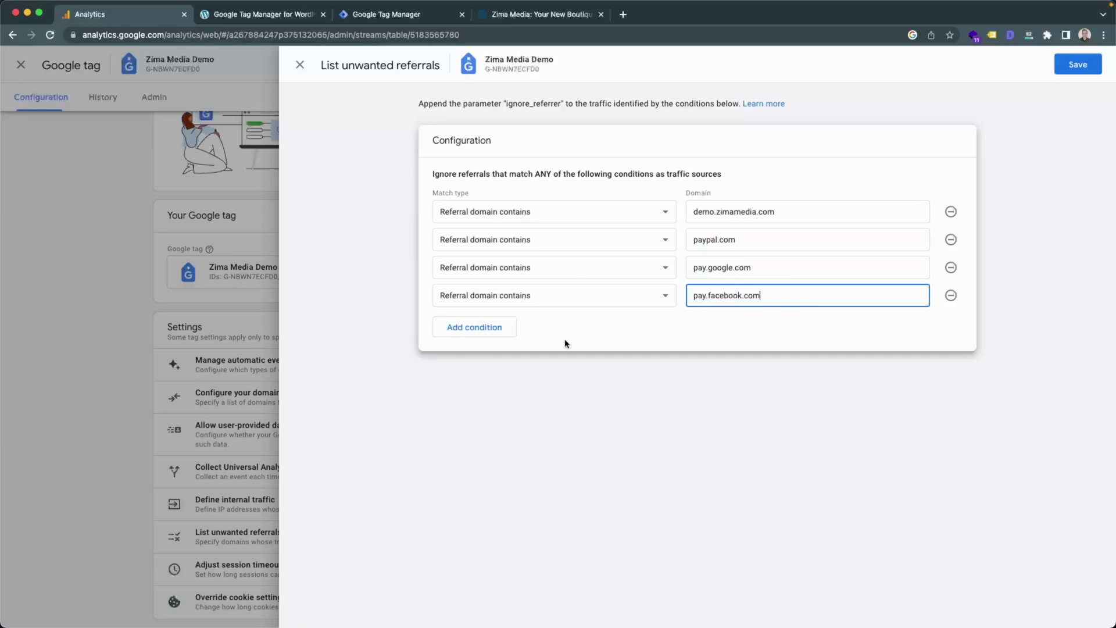
left_click(586, 363)
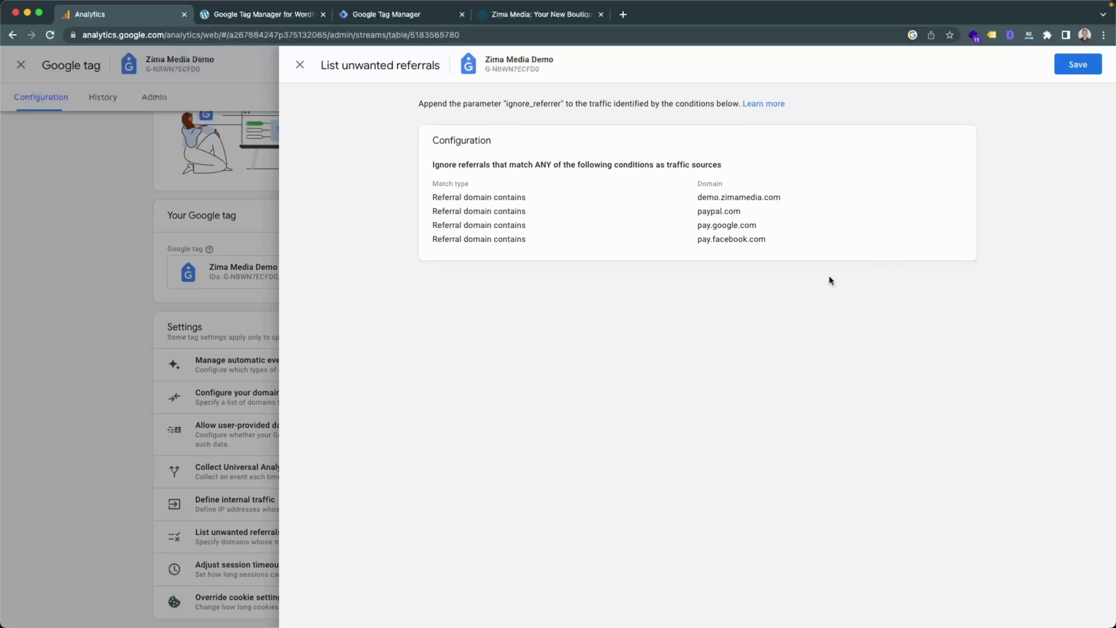
left_click(1079, 65)
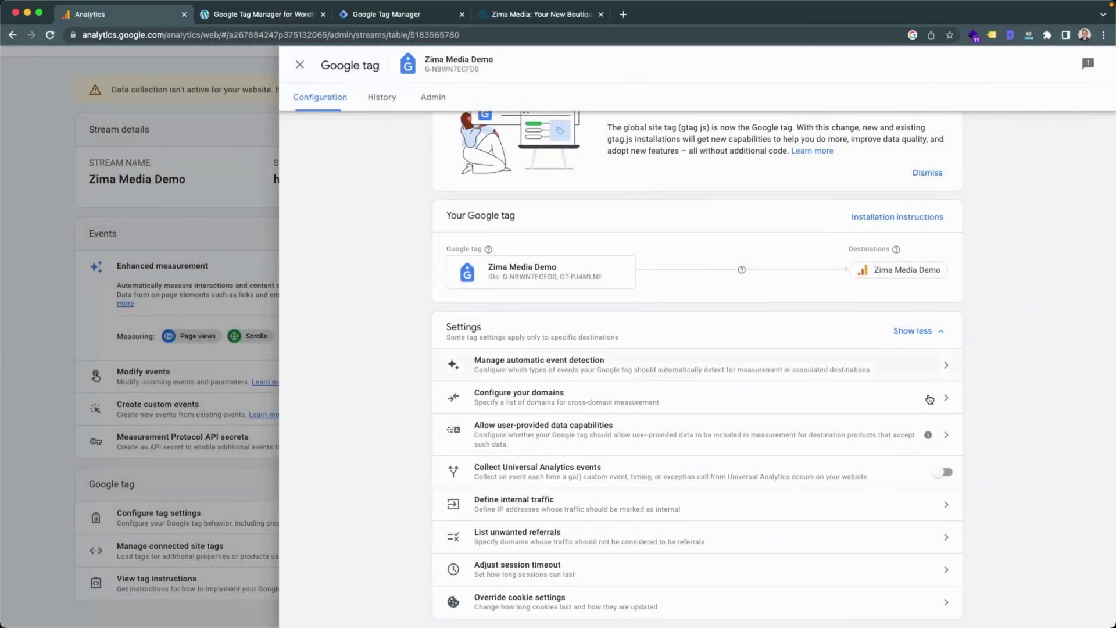
Step: Start an internal traffic rule named Team Zima with its match type set to IP address equals
left_click(727, 509)
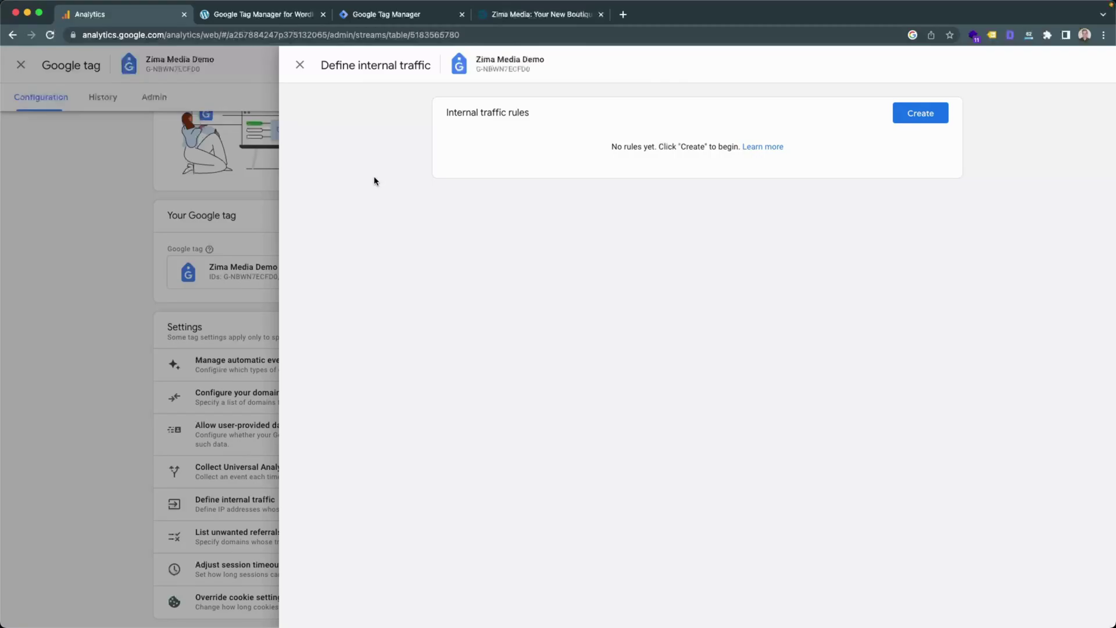
left_click(921, 114)
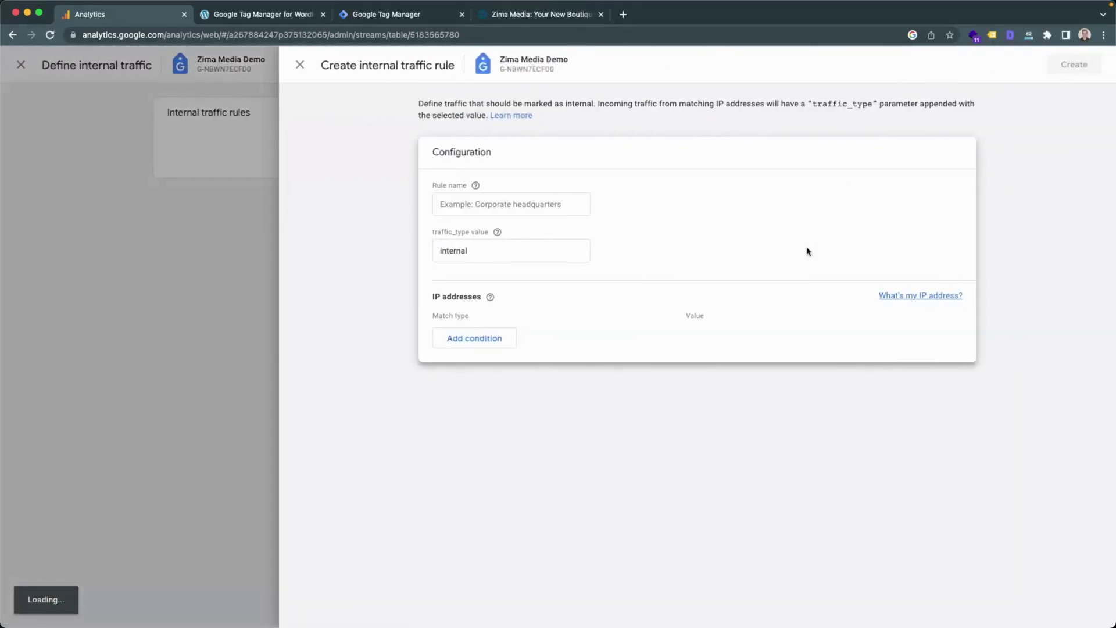
left_click(498, 199)
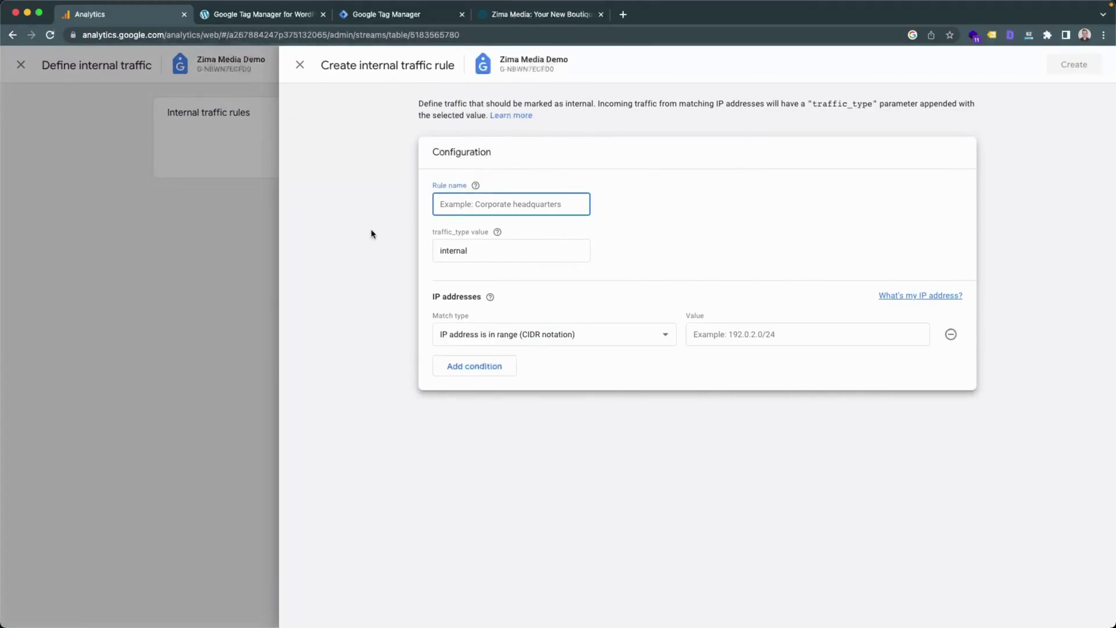
type("Team Zima")
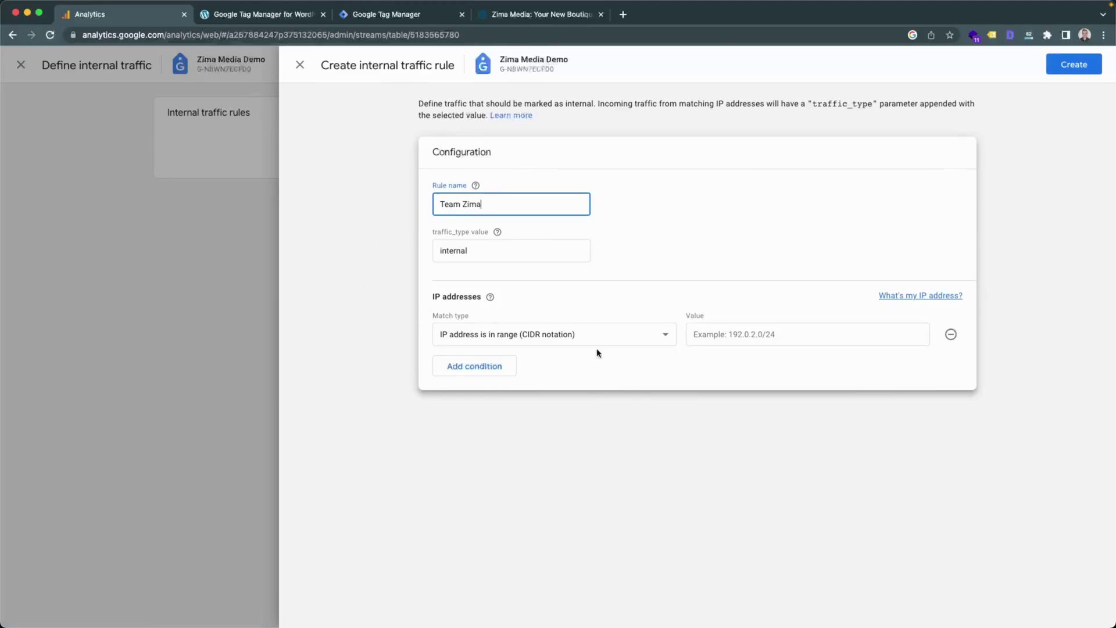
left_click(667, 338)
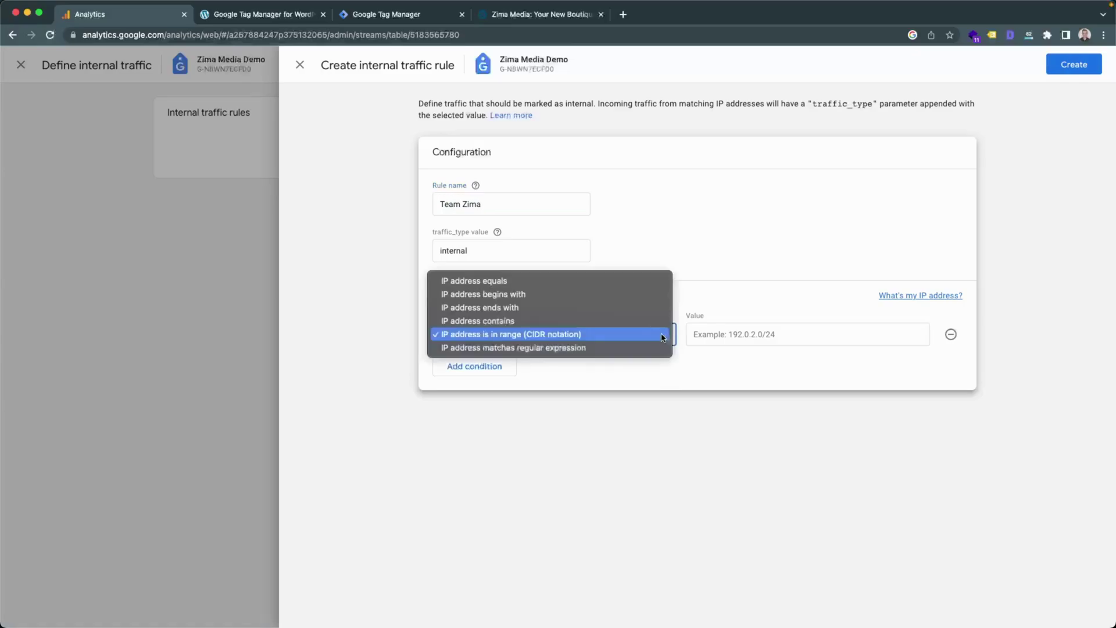
left_click(499, 281)
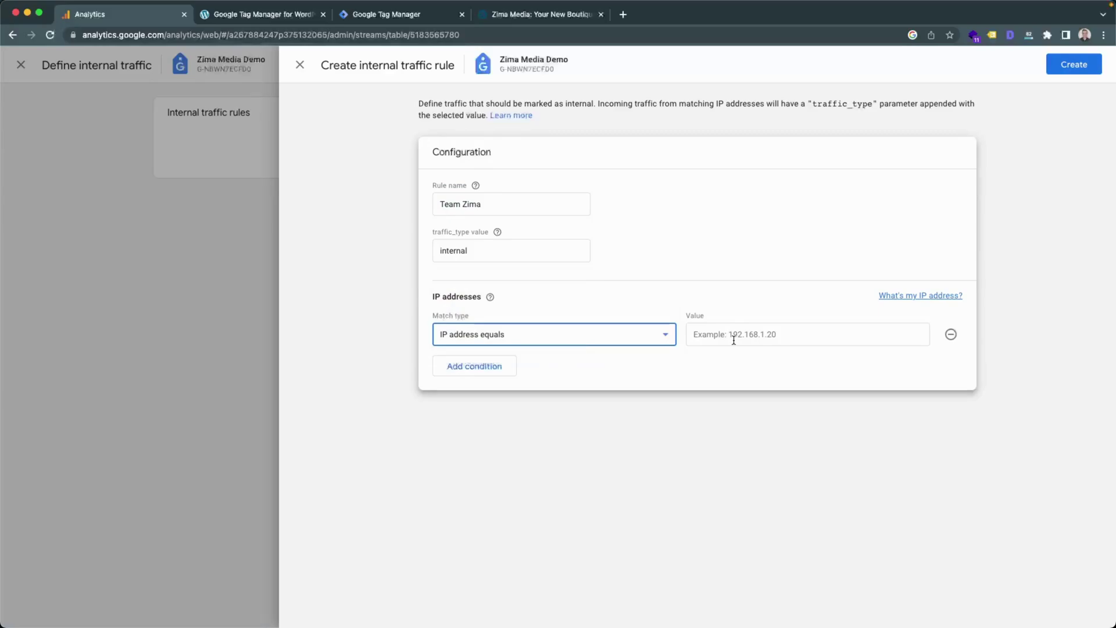
Step: Look up the current public IP address, paste it as the Team Zima rule's value and create the rule
left_click(917, 298)
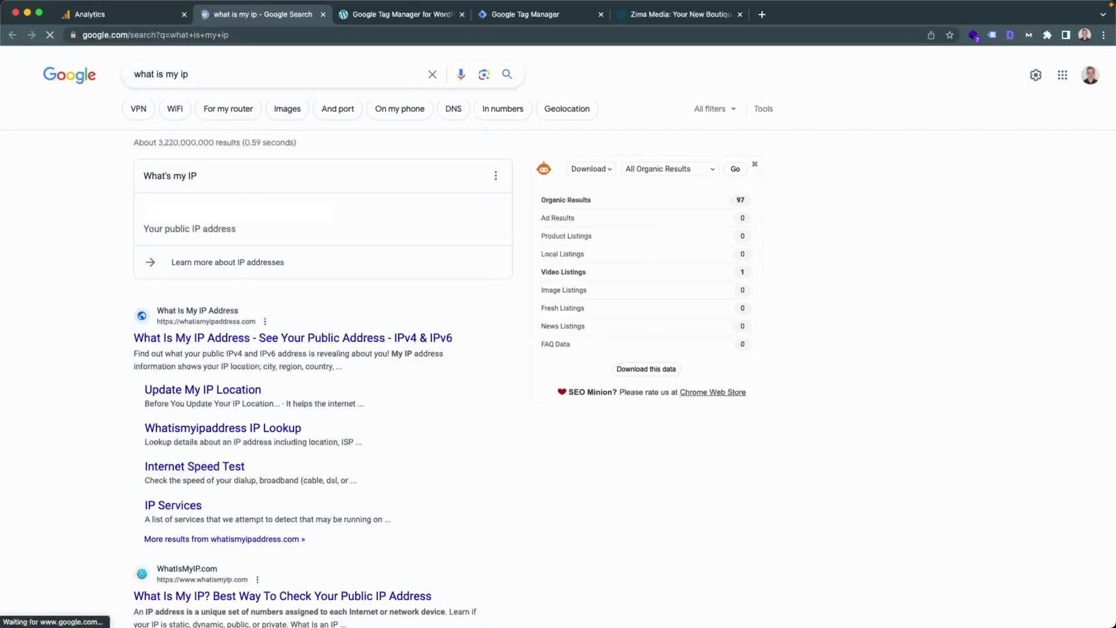
right_click(169, 213)
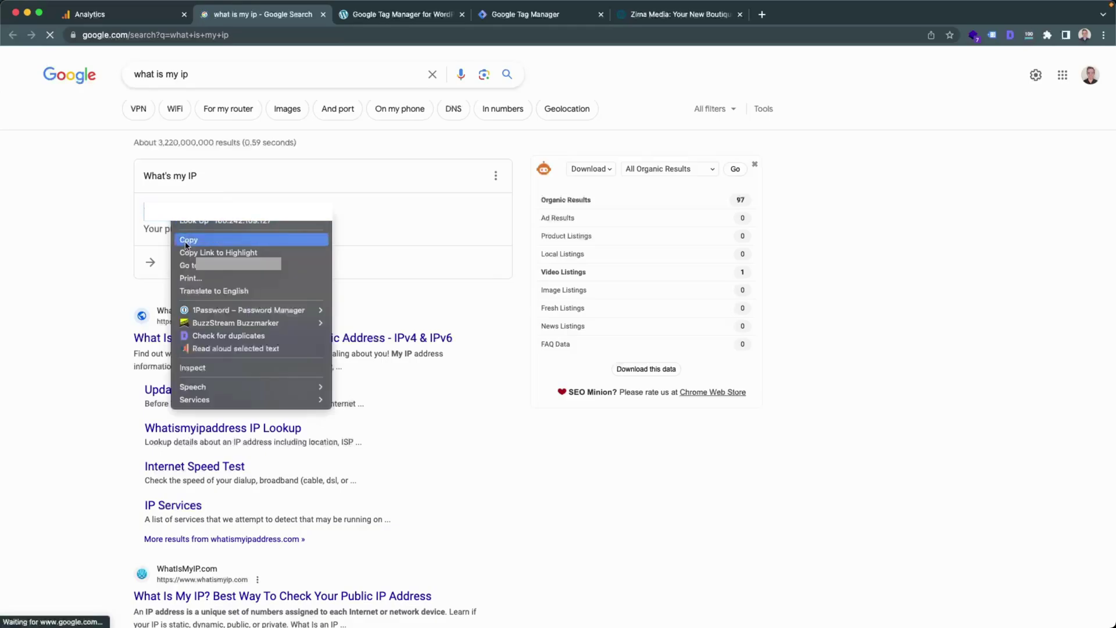
left_click(186, 235)
left_click(111, 16)
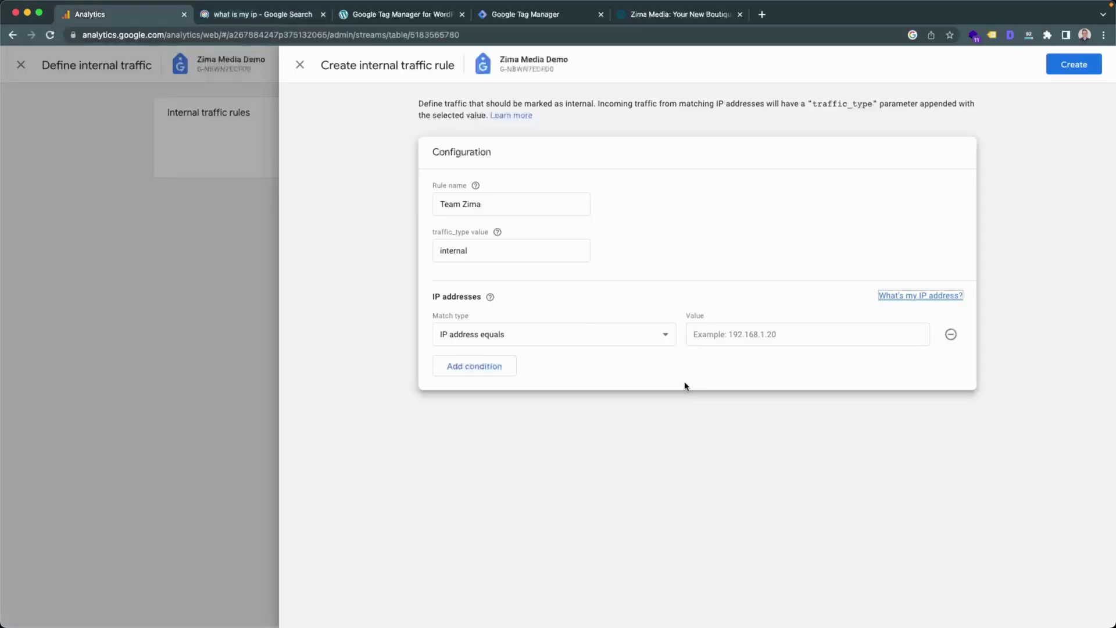
right_click(738, 331)
left_click(756, 416)
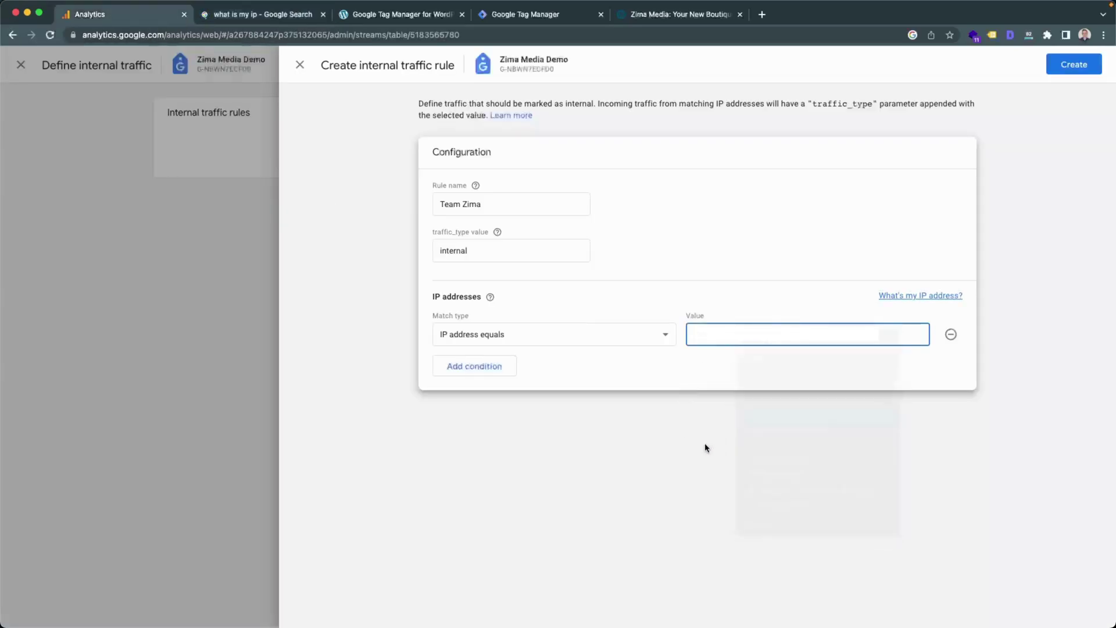
left_click(1092, 66)
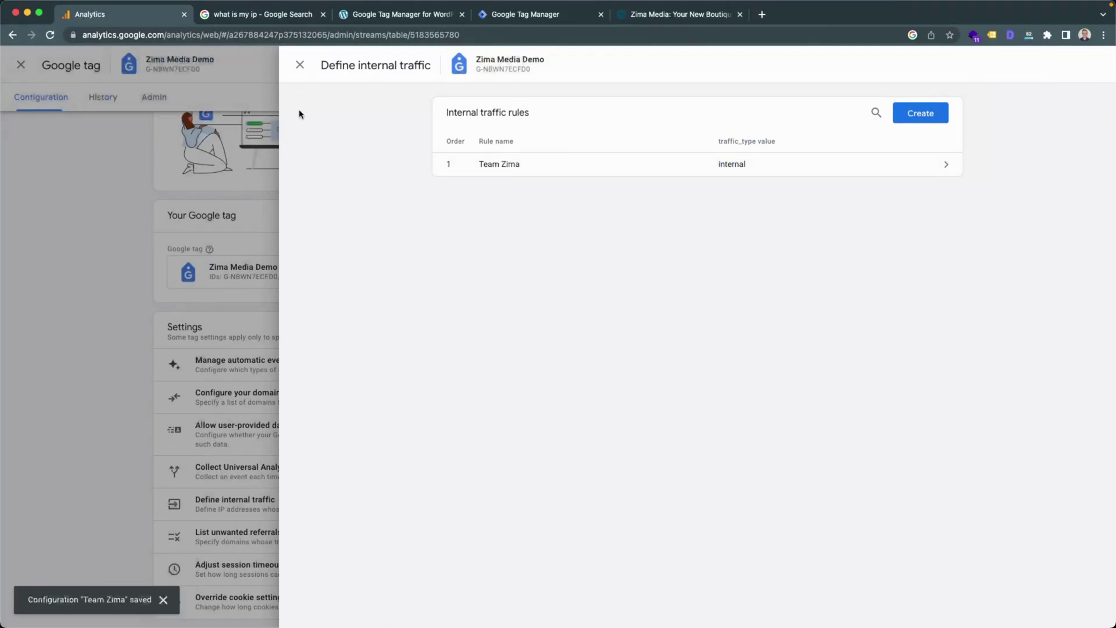
Step: Close the internal traffic, Google tag and web stream settings and return to the property's Admin overview
left_click(300, 65)
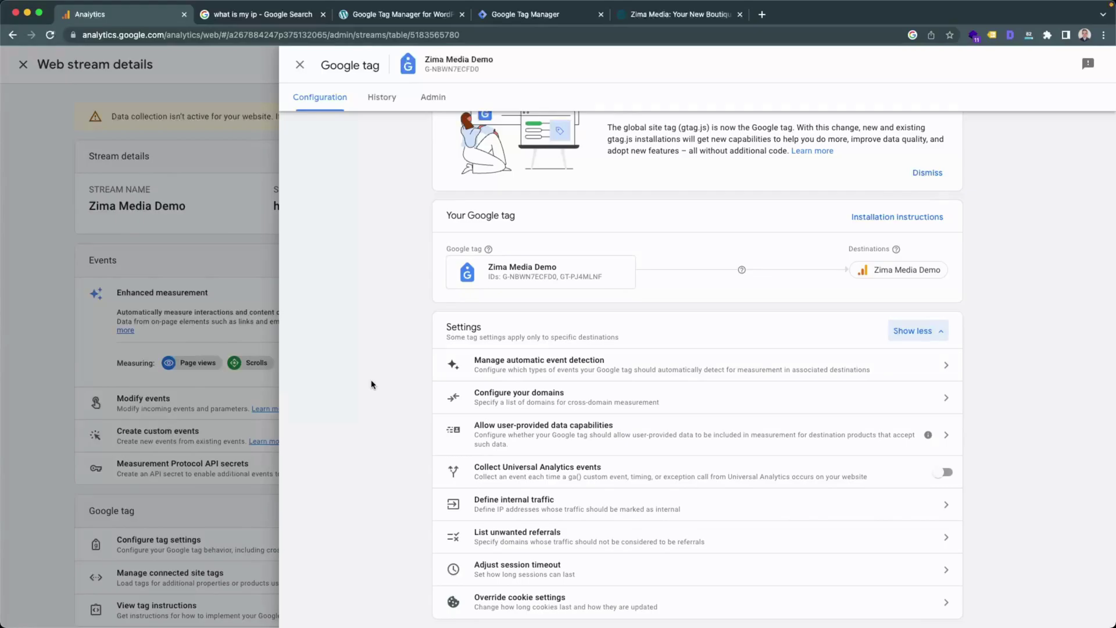
left_click(43, 310)
left_click(21, 321)
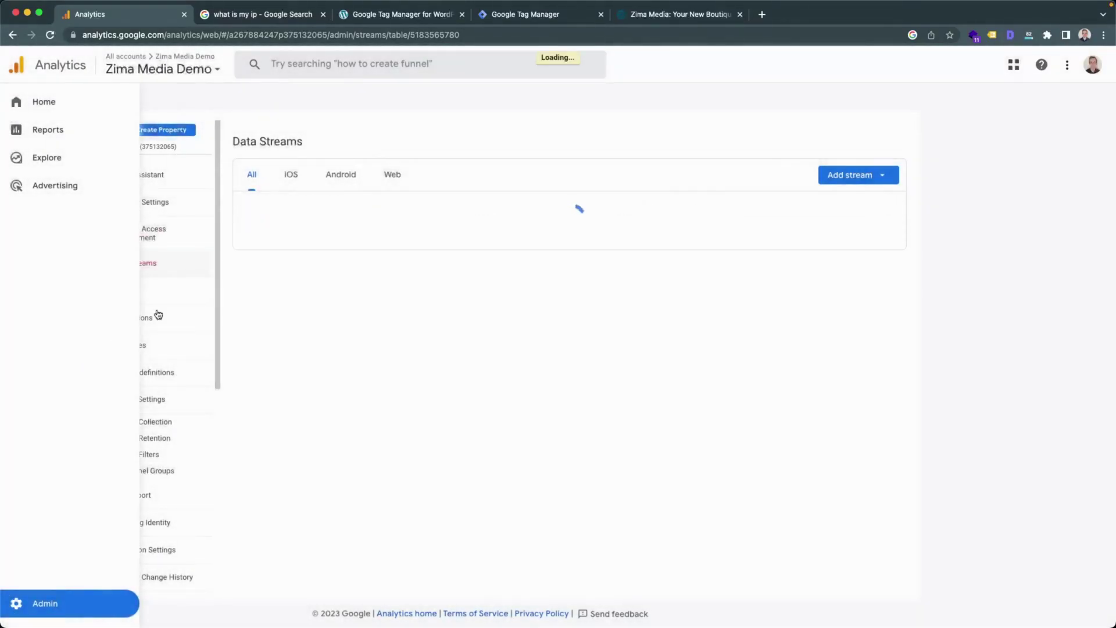
left_click(69, 175)
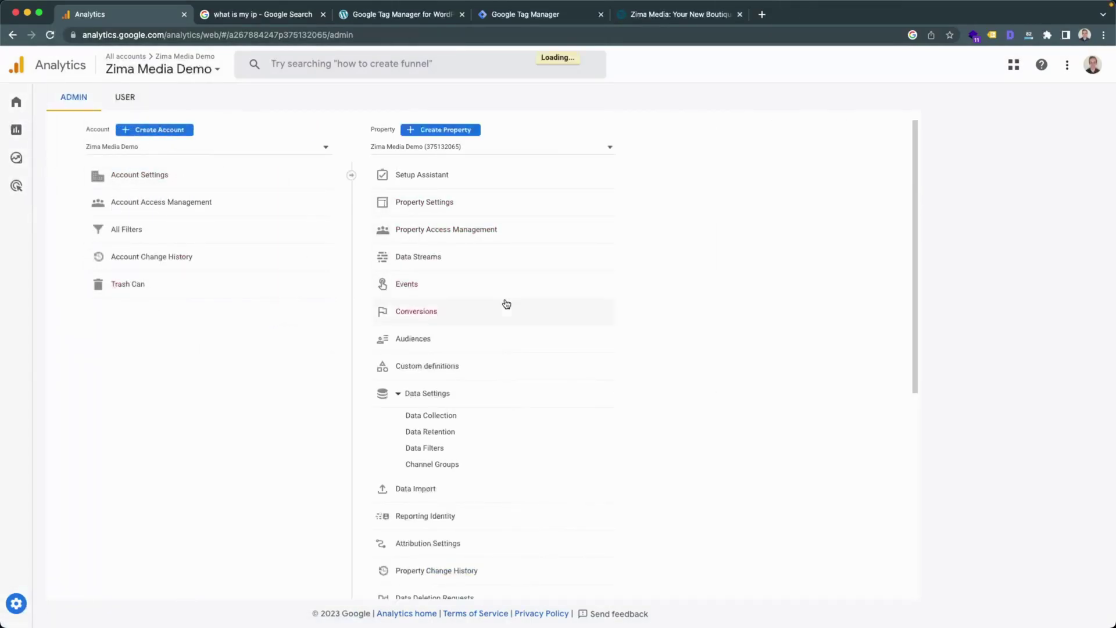
Step: Review the property's Google Ads link setup, leaving it without linking an account
scroll(519, 338, "down", 6)
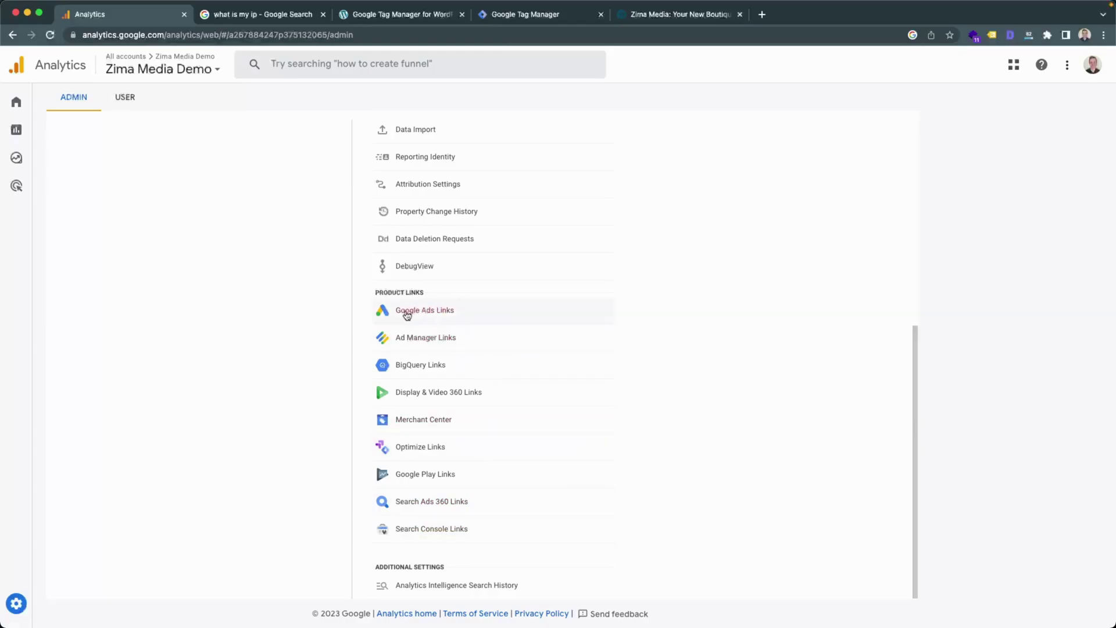
left_click(471, 315)
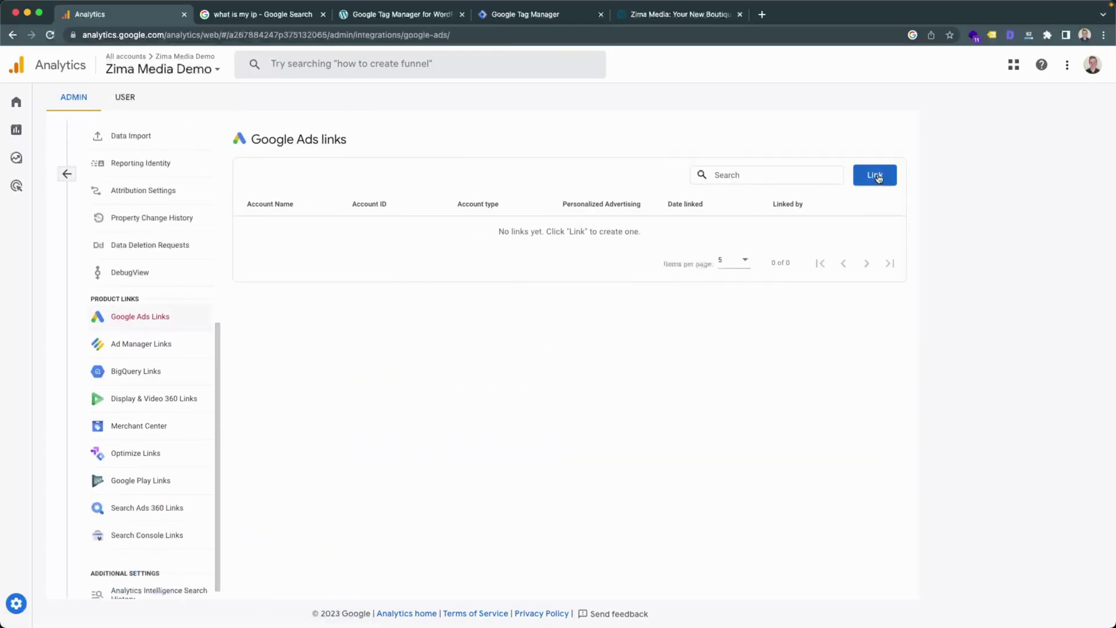
left_click(879, 178)
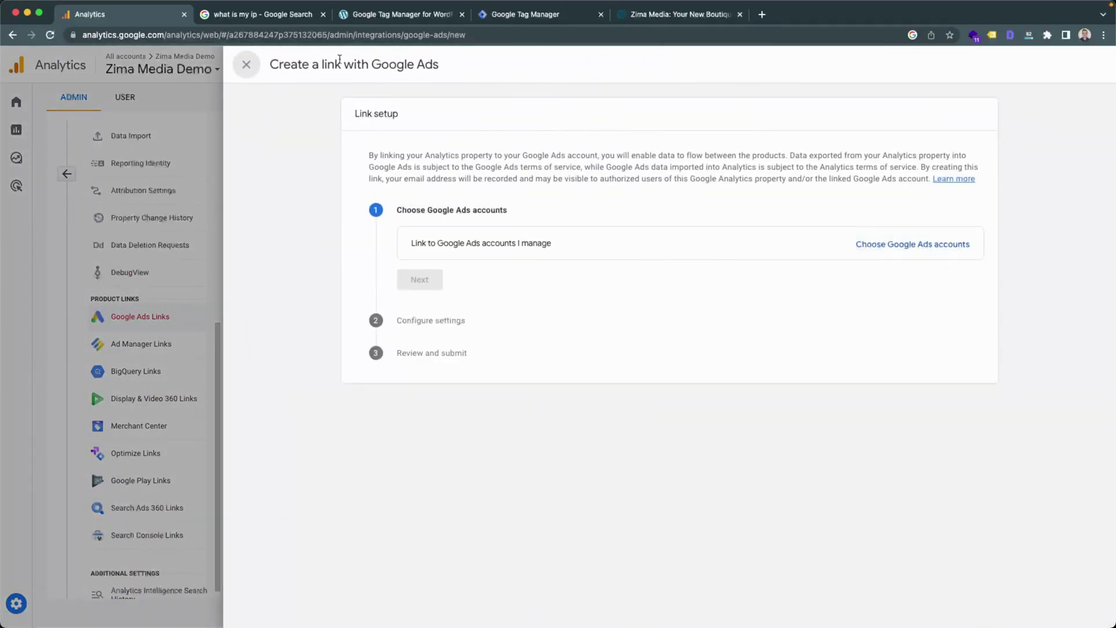
left_click(243, 63)
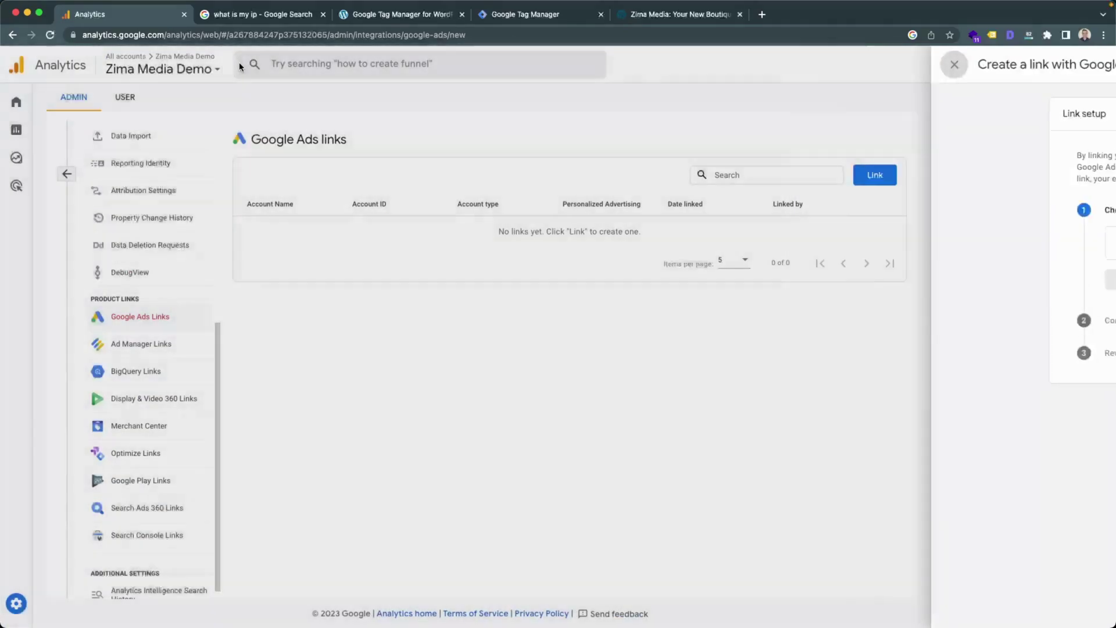
left_click(66, 174)
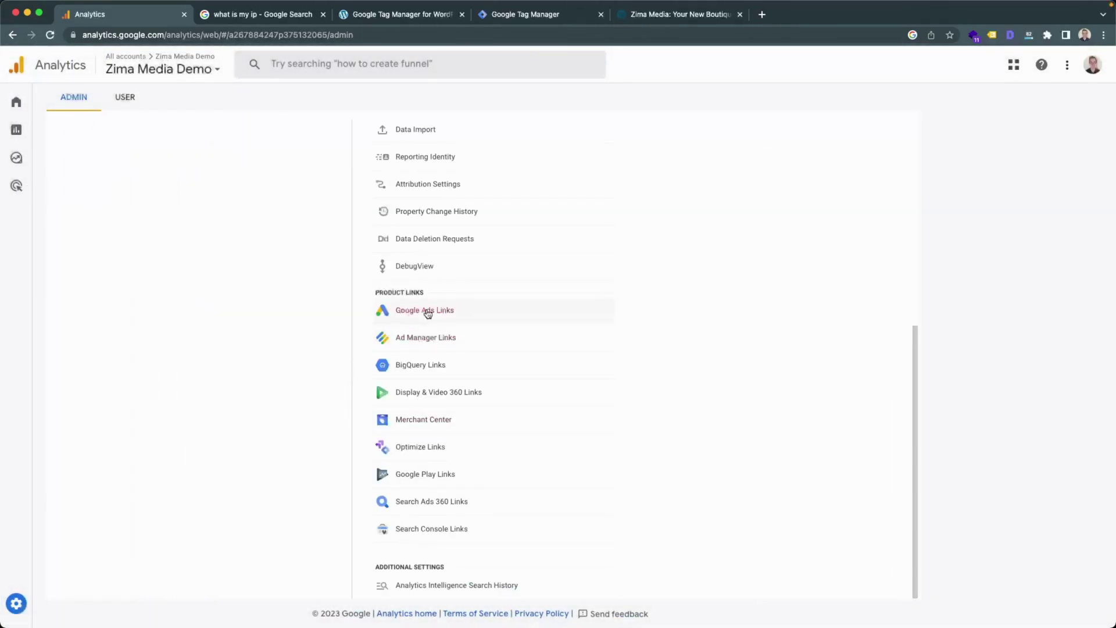
scroll(296, 459, "up", 6)
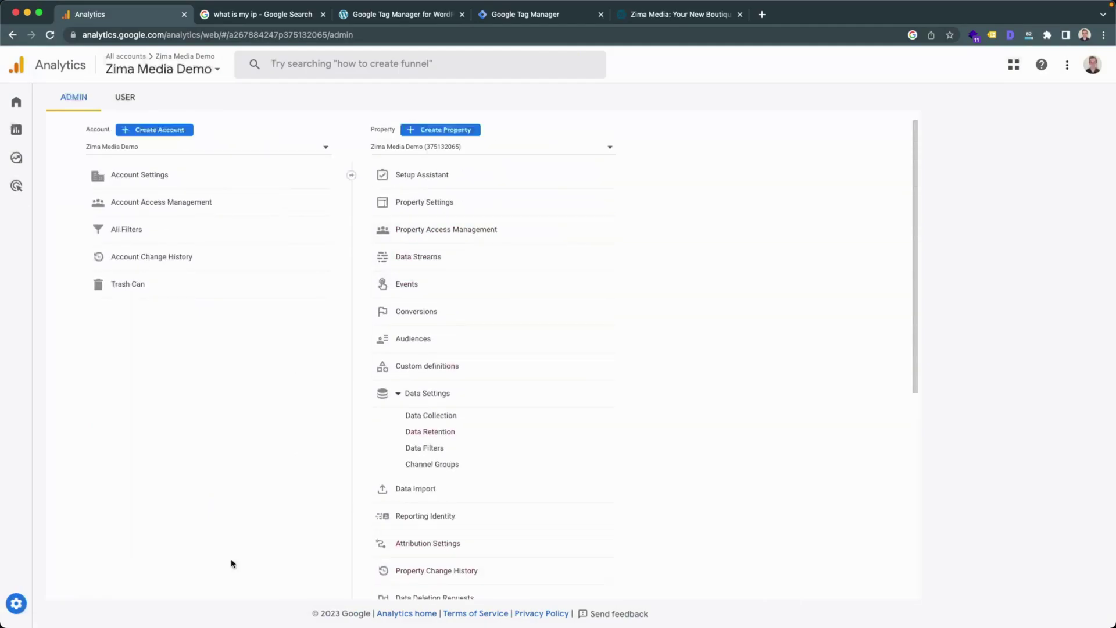
scroll(329, 468, "down", 3)
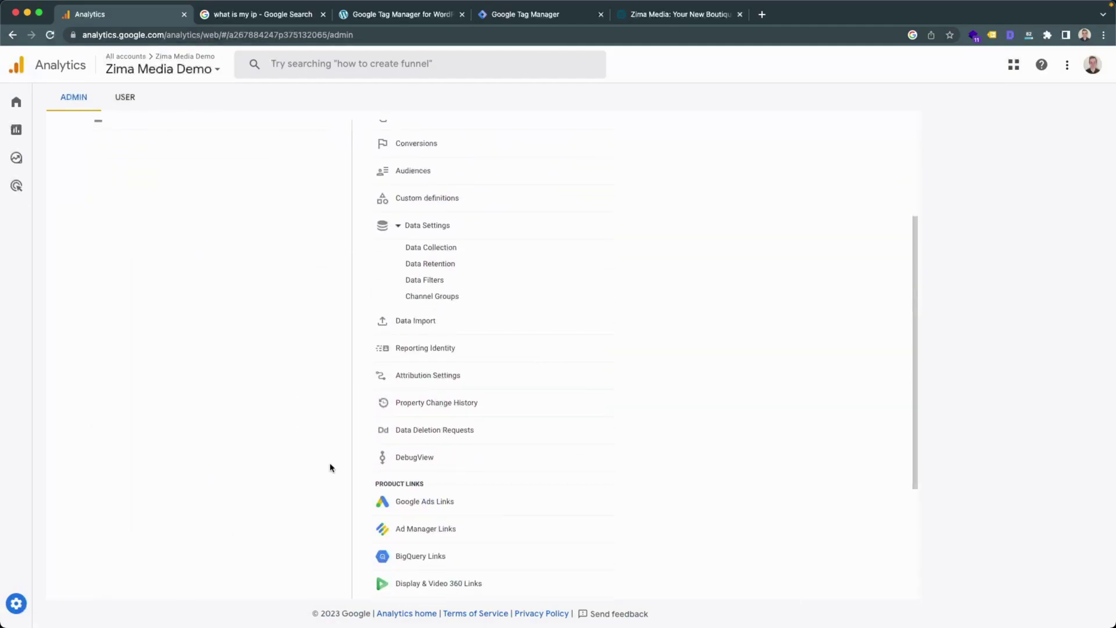
scroll(332, 468, "up", 3)
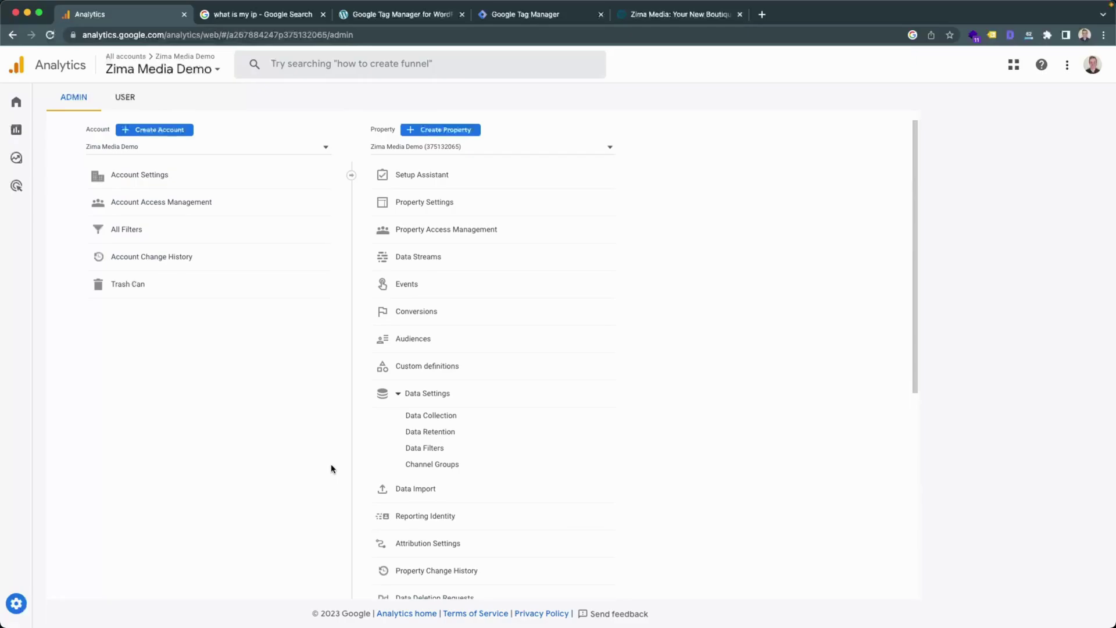